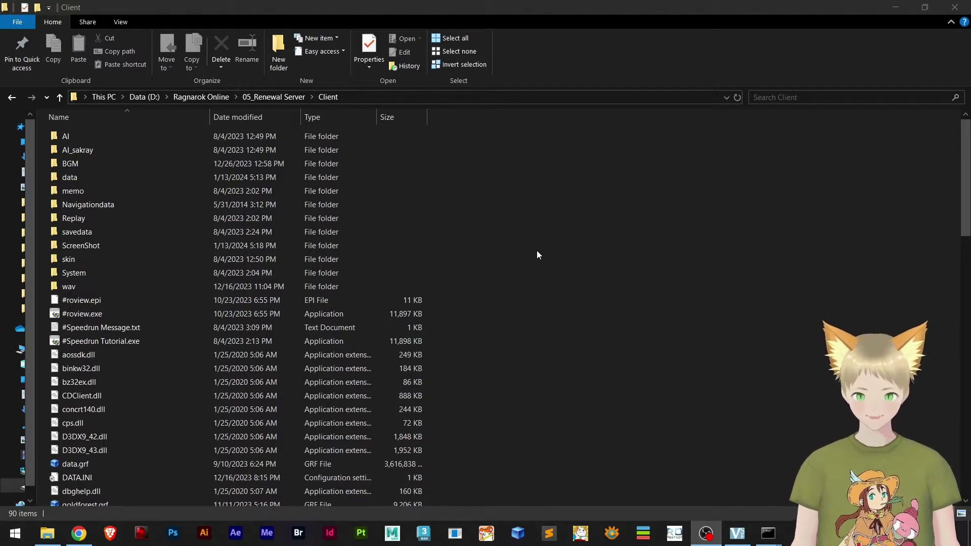
# - Browse the client folder's GRF files, then bring up the ROResourceCollection GitHub page in Chrome
pyautogui.scroll(-13, 539, 251)
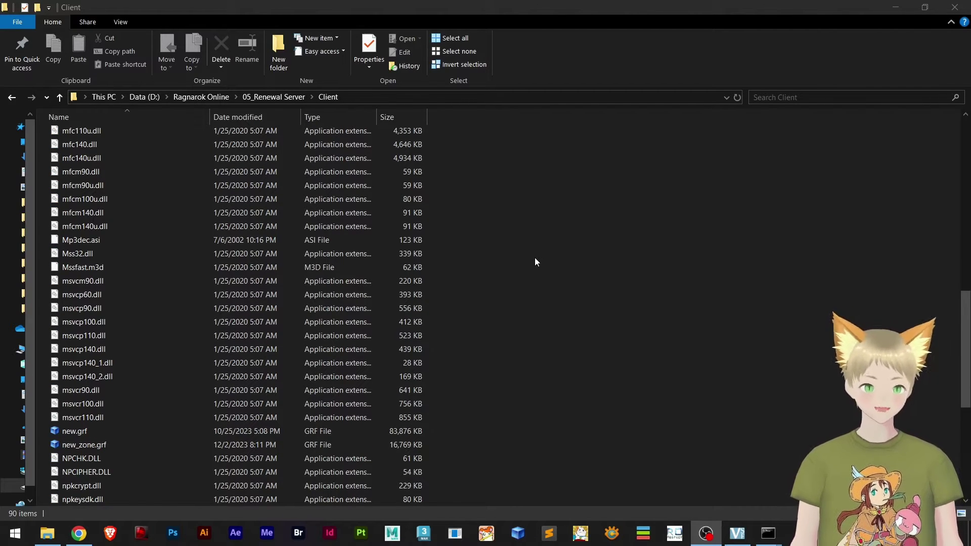
pyautogui.scroll(-7, 535, 258)
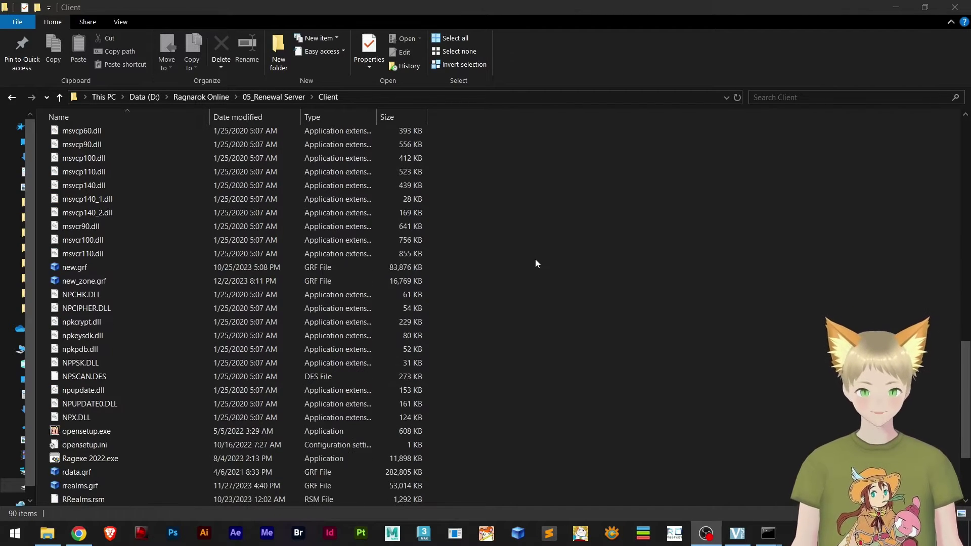
pyautogui.click(573, 271)
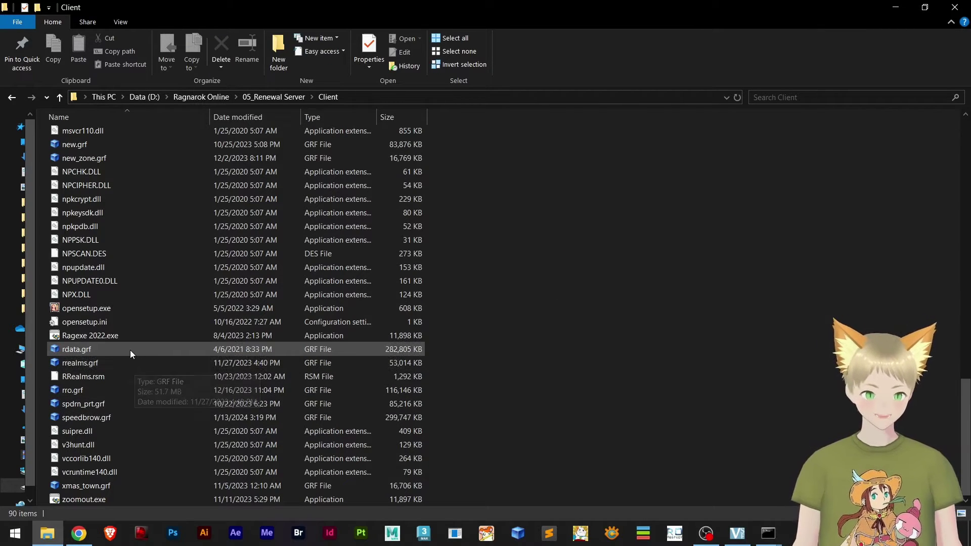
pyautogui.scroll(6, 568, 323)
pyautogui.scroll(12, 569, 322)
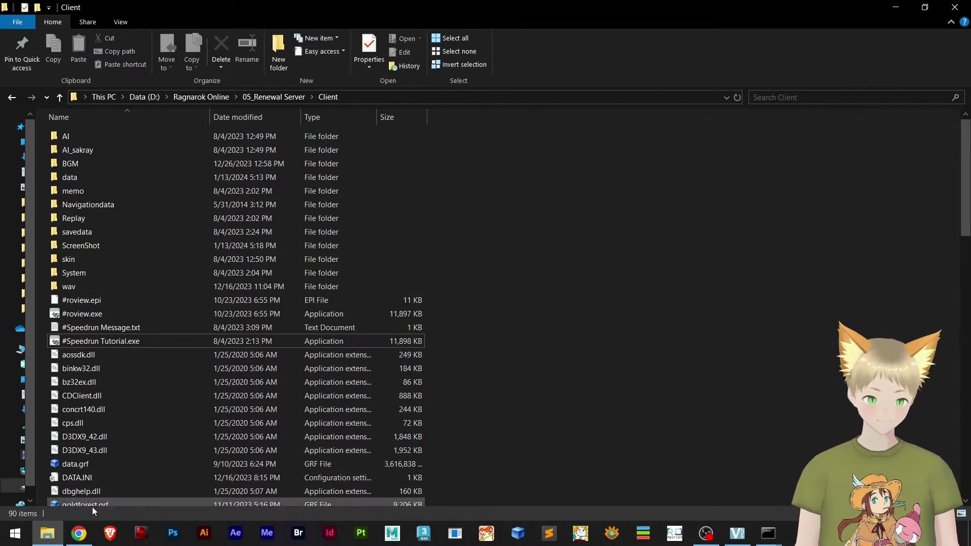
pyautogui.click(79, 533)
pyautogui.scroll(-3, 86, 343)
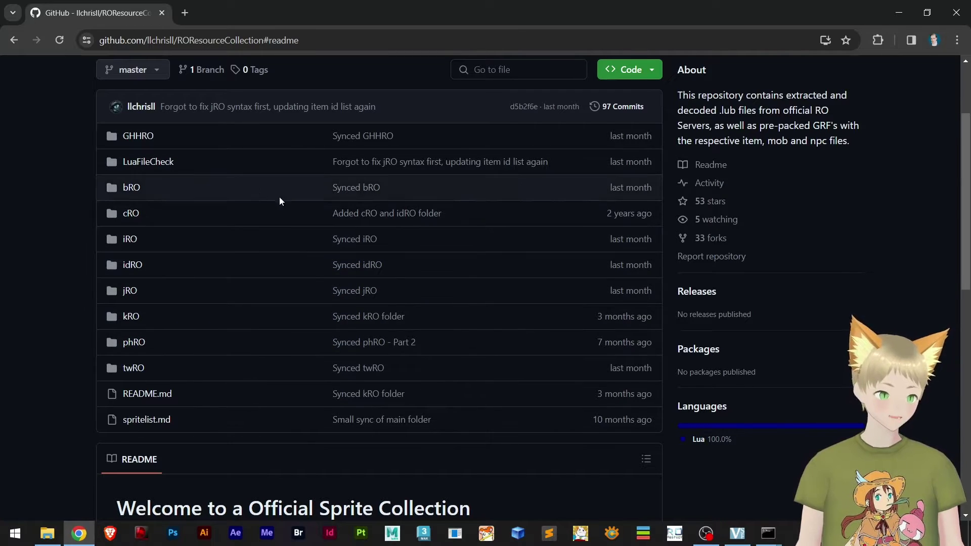
# - Read through the Official Sprite Collection README on the ROResourceCollection repository page
pyautogui.scroll(-3, 305, 288)
pyautogui.scroll(3, 220, 316)
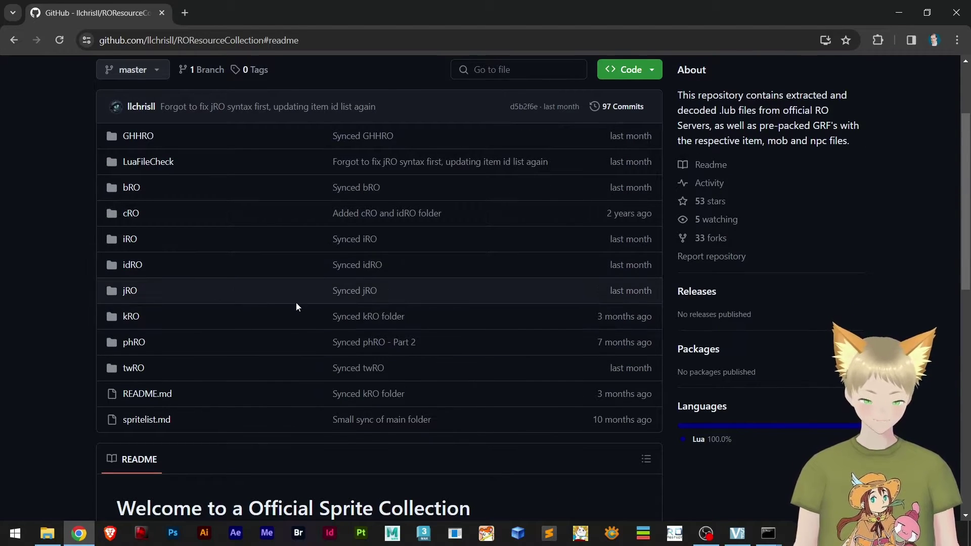
pyautogui.scroll(-2, 286, 295)
pyautogui.scroll(4, 292, 286)
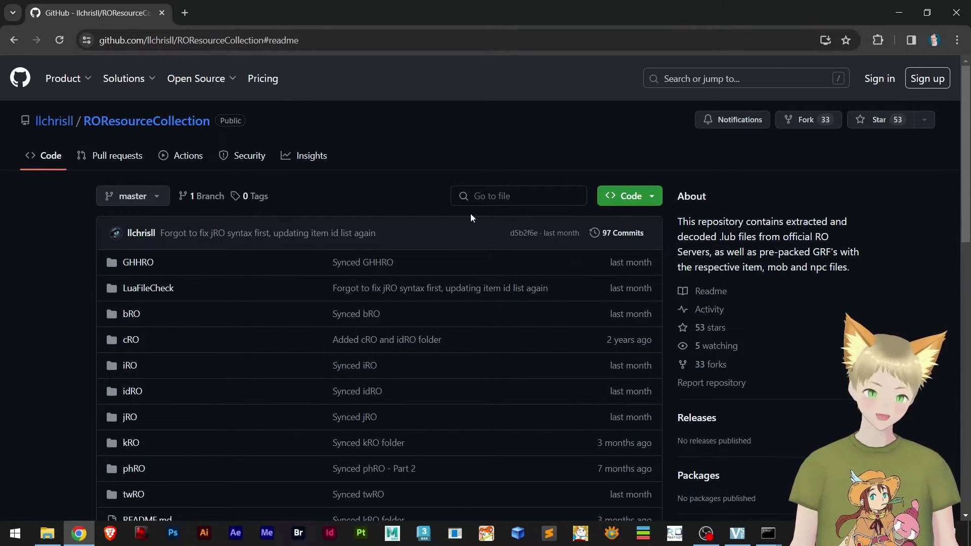
pyautogui.scroll(-3, 201, 319)
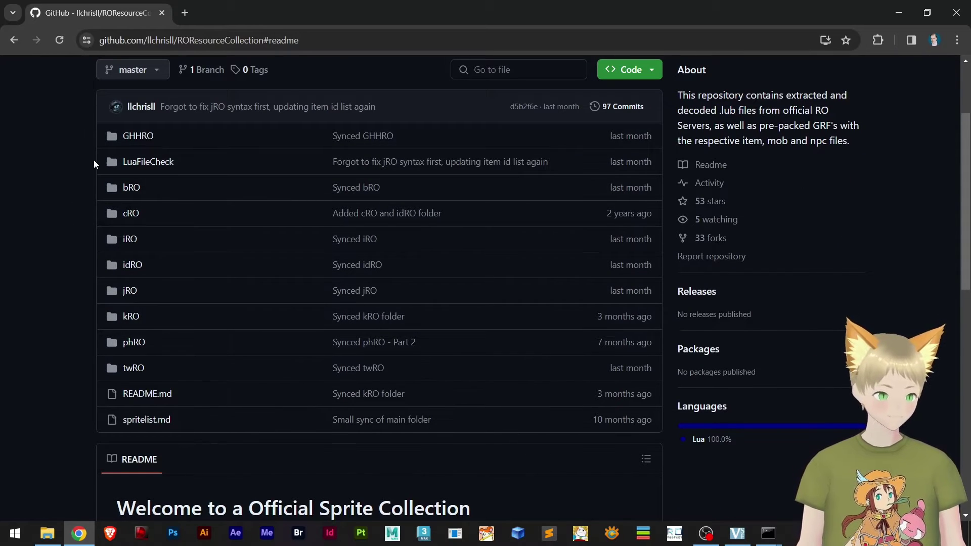
pyautogui.scroll(-6, 212, 317)
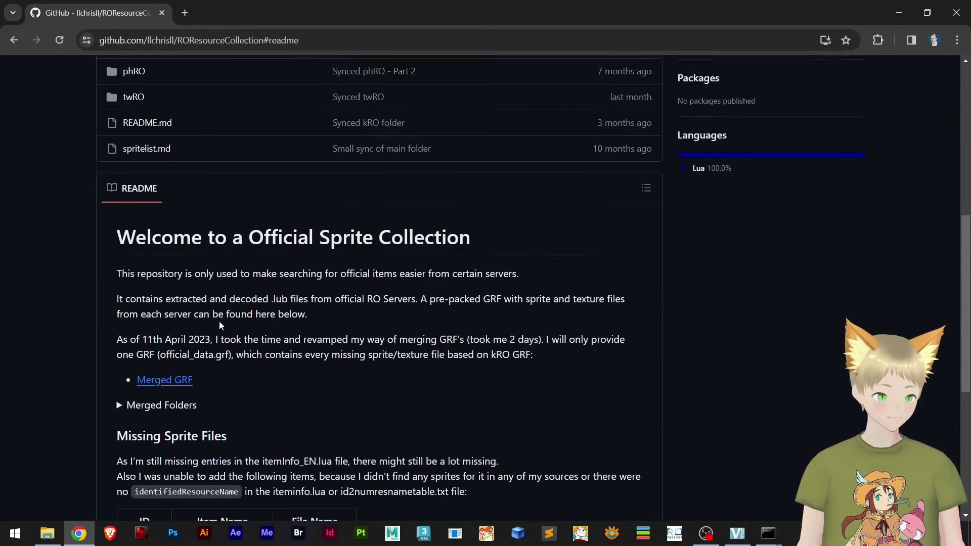
pyautogui.scroll(6, 102, 281)
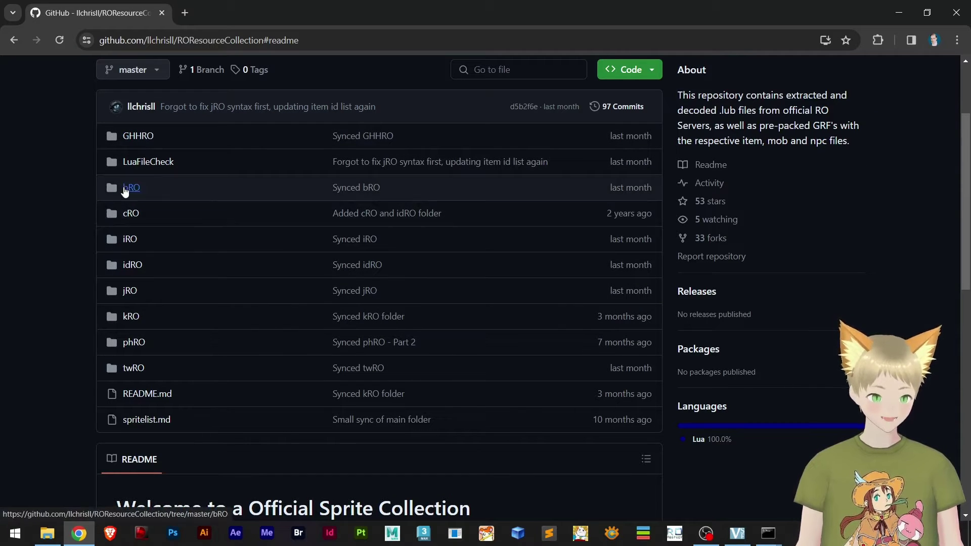
pyautogui.scroll(-7, 99, 324)
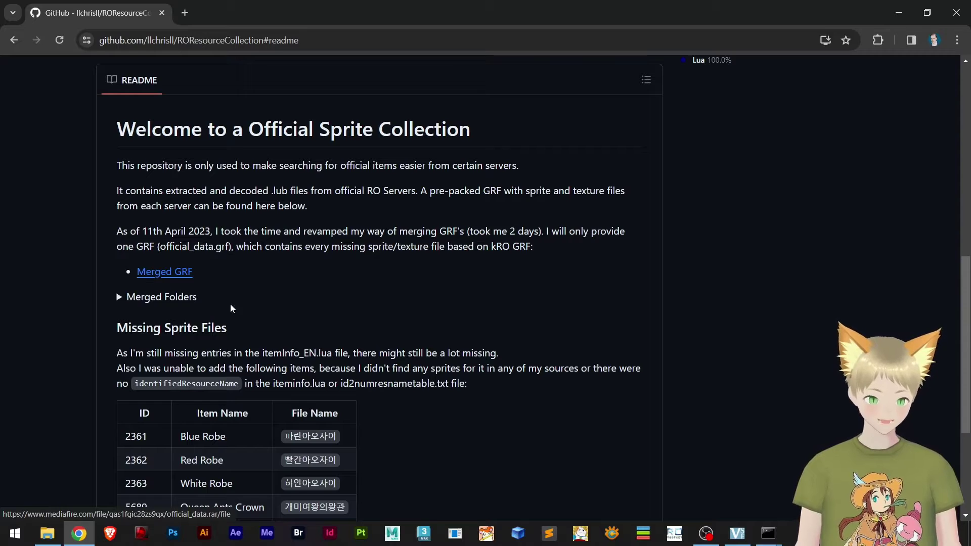
pyautogui.scroll(-4, 243, 304)
# - Hide Chrome and the Client folder, then open the desktop GRF folder holding official_data.grf
pyautogui.click(898, 13)
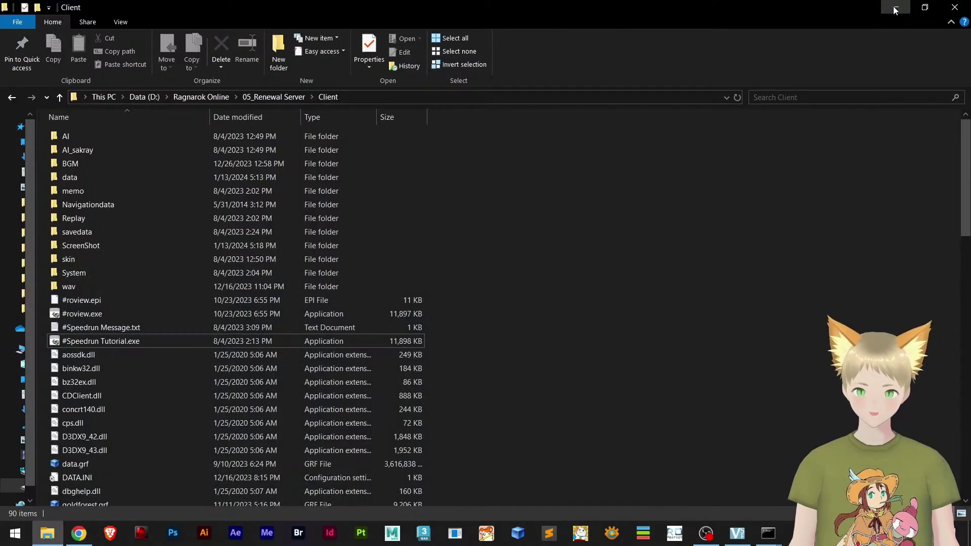
pyautogui.click(894, 10)
pyautogui.doubleClick(81, 28)
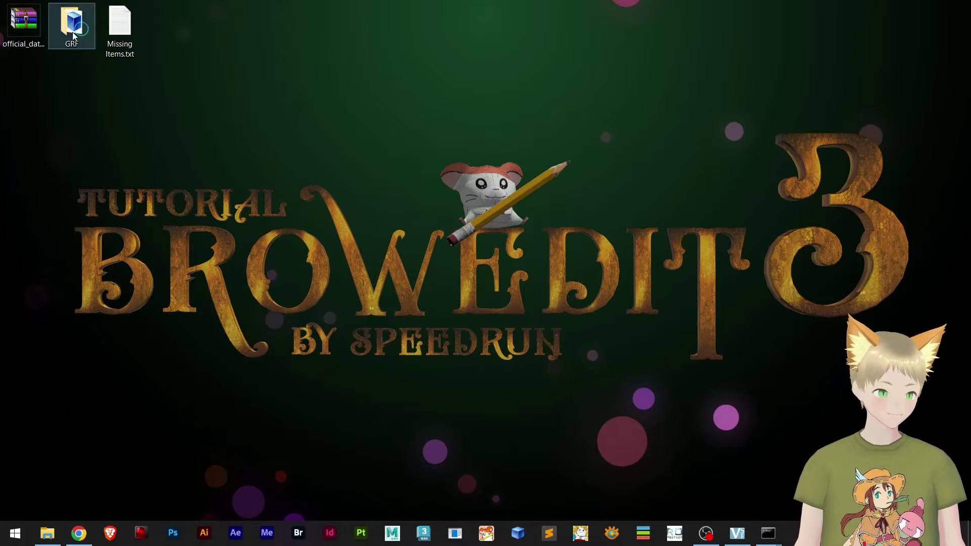
pyautogui.click(32, 48)
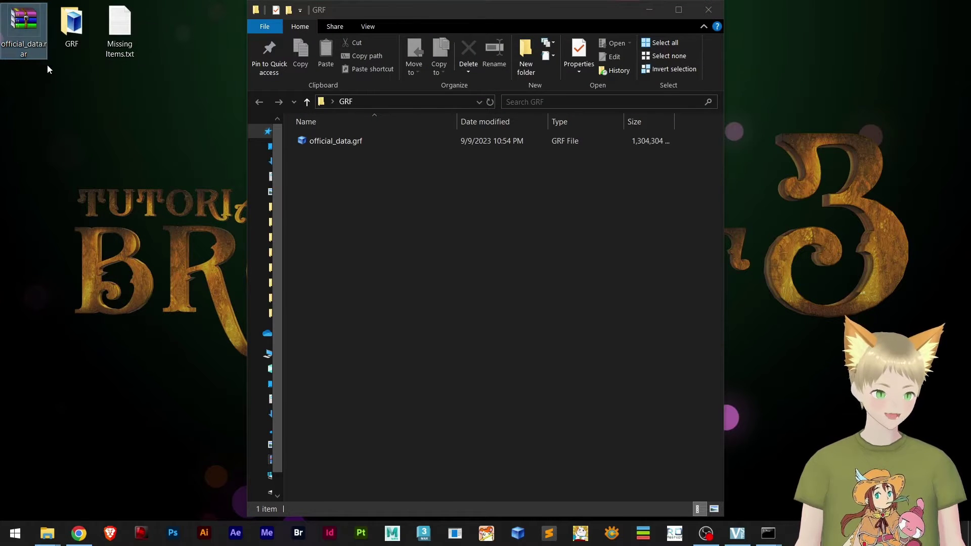
pyautogui.press('super+Tab')
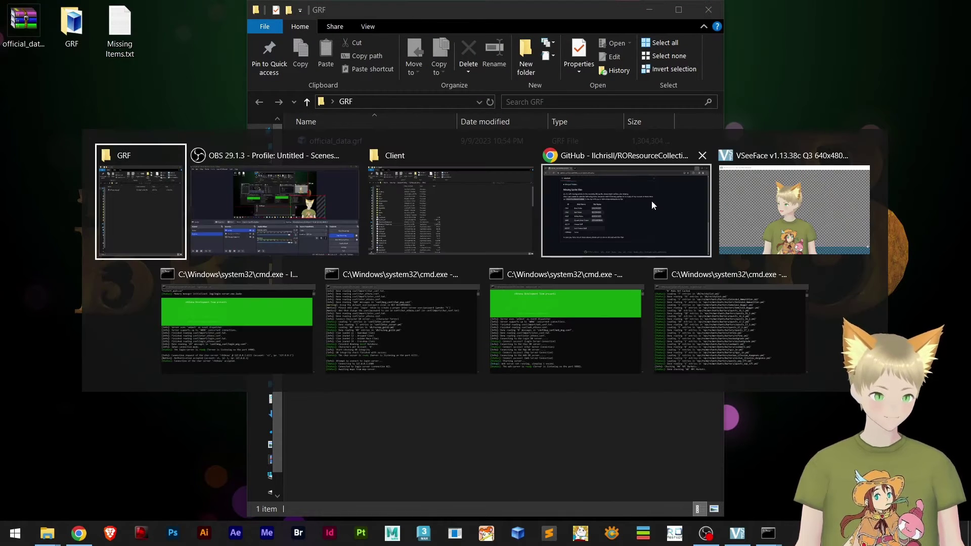
# - Open the Merged GRF official_data.rar (617.84MB) MediaFire page, then return to the GRF folder
pyautogui.click(574, 218)
pyautogui.scroll(8, 191, 226)
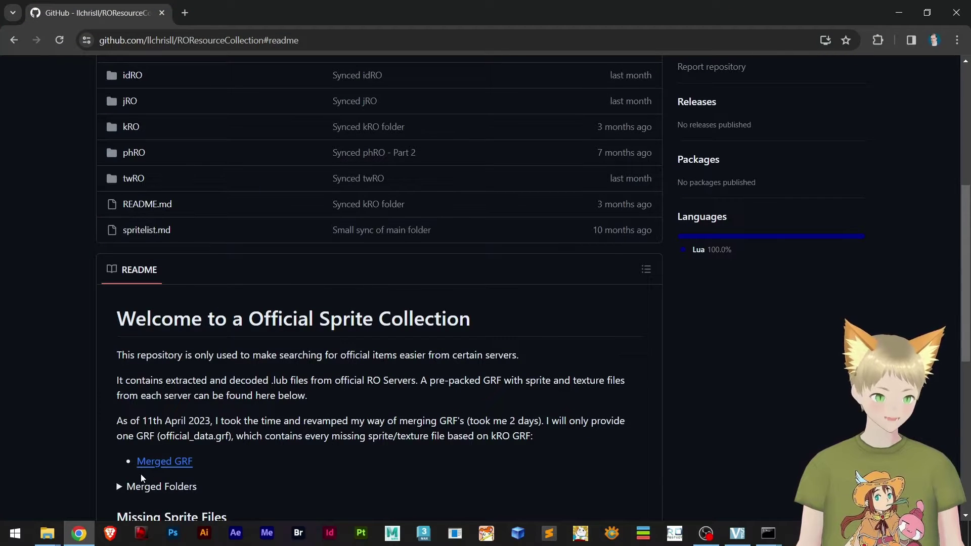
pyautogui.click(157, 461)
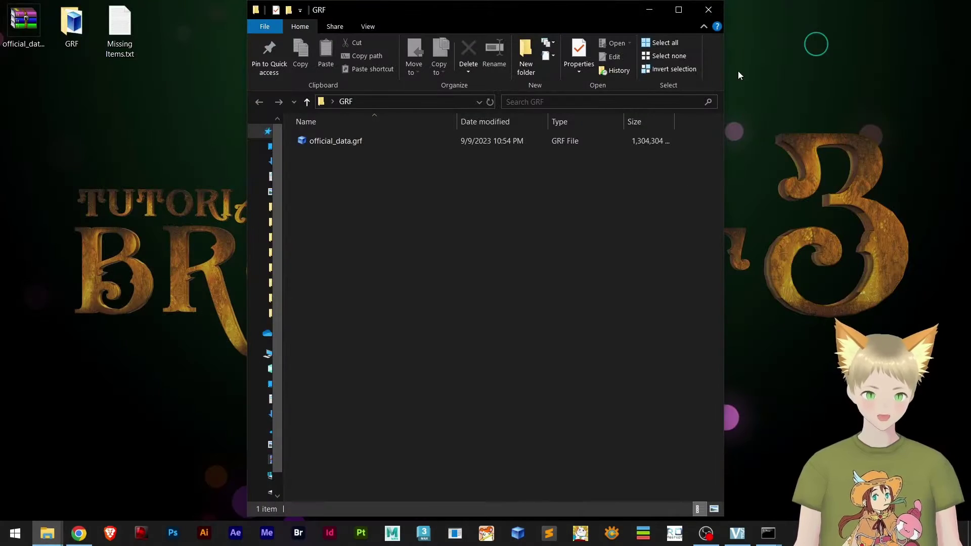
pyautogui.click(74, 110)
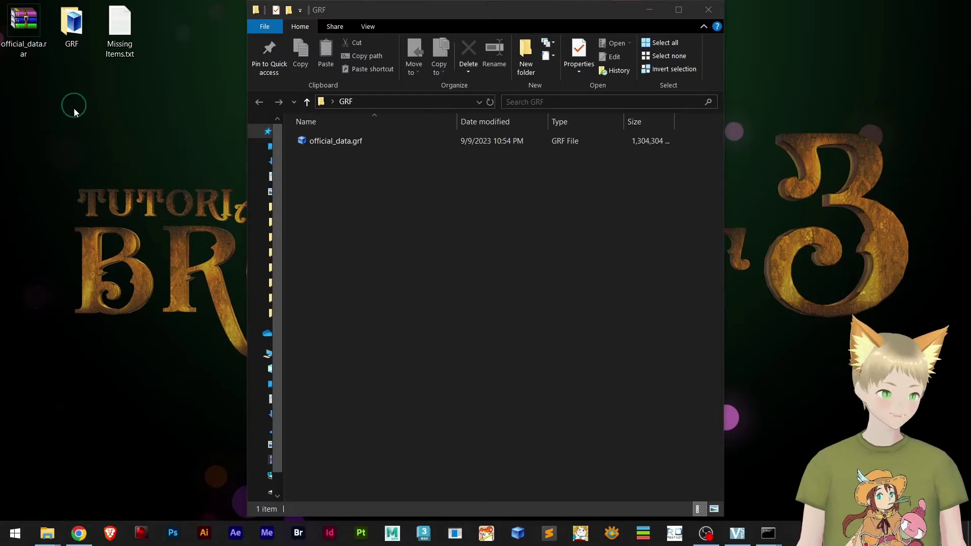
# - Load official_data.grf in GRF Editor and expand data\sprite to view its garbled subfolders
pyautogui.click(347, 145)
pyautogui.doubleClick(346, 145)
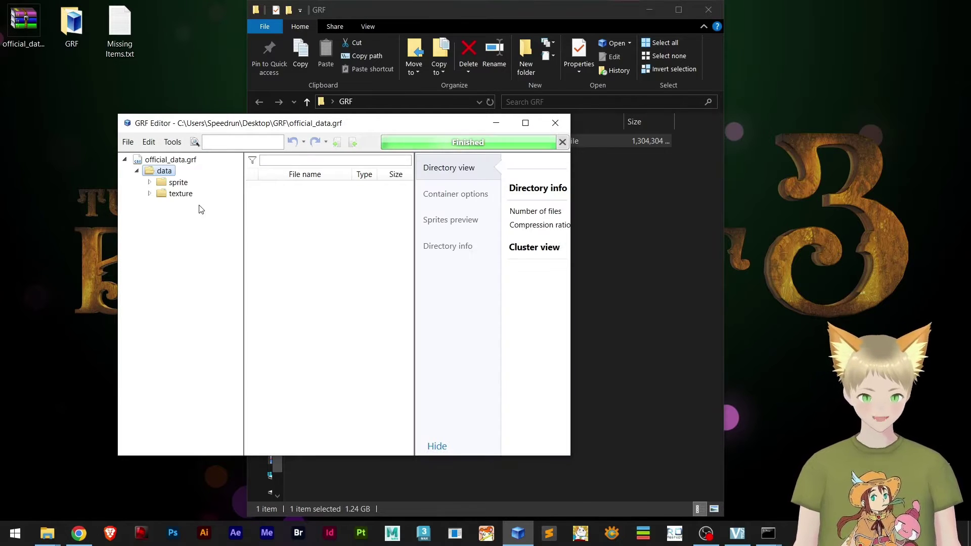
pyautogui.click(149, 183)
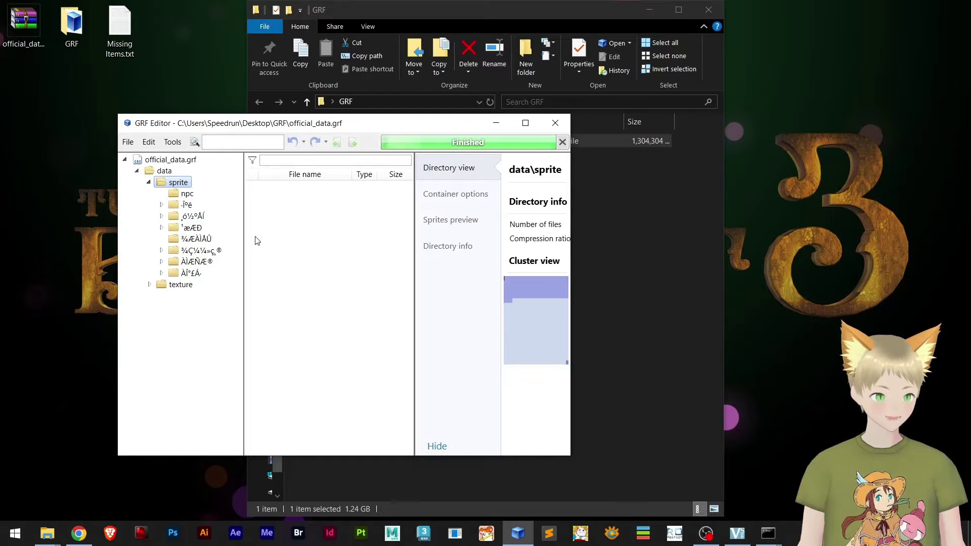
pyautogui.click(172, 142)
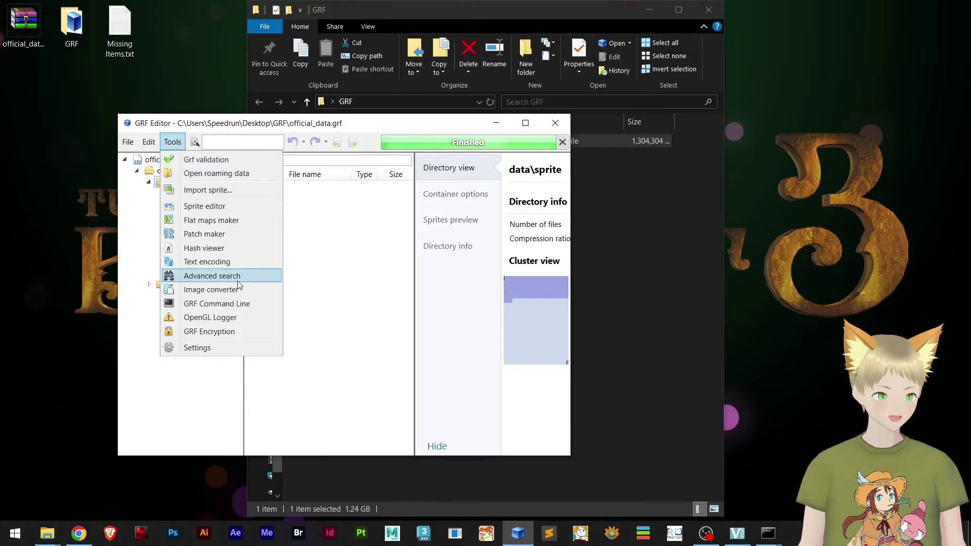
# - Check GRF Editor's display encoding in Settings, keep Default (1252), then minimize the editor
pyautogui.click(267, 341)
pyautogui.click(379, 265)
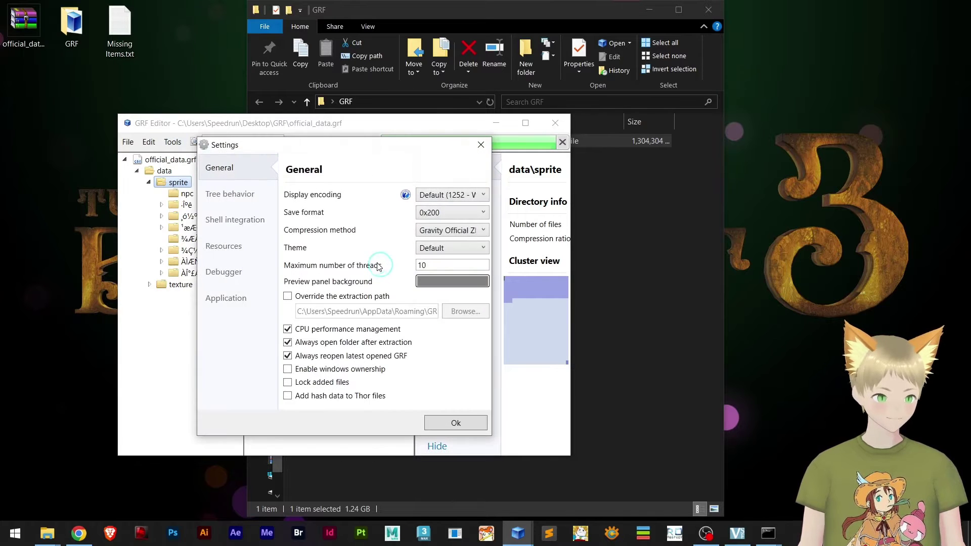
pyautogui.click(452, 197)
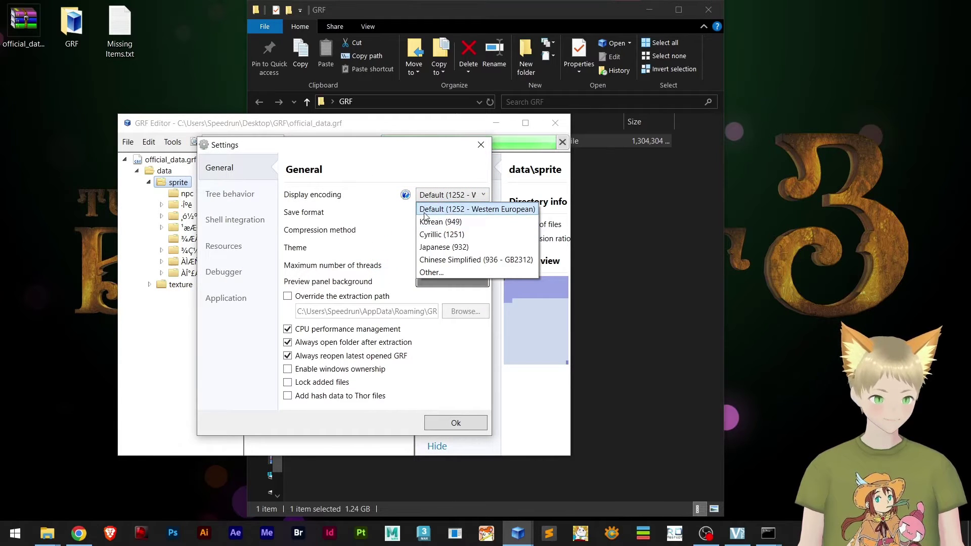
pyautogui.click(447, 208)
pyautogui.click(85, 287)
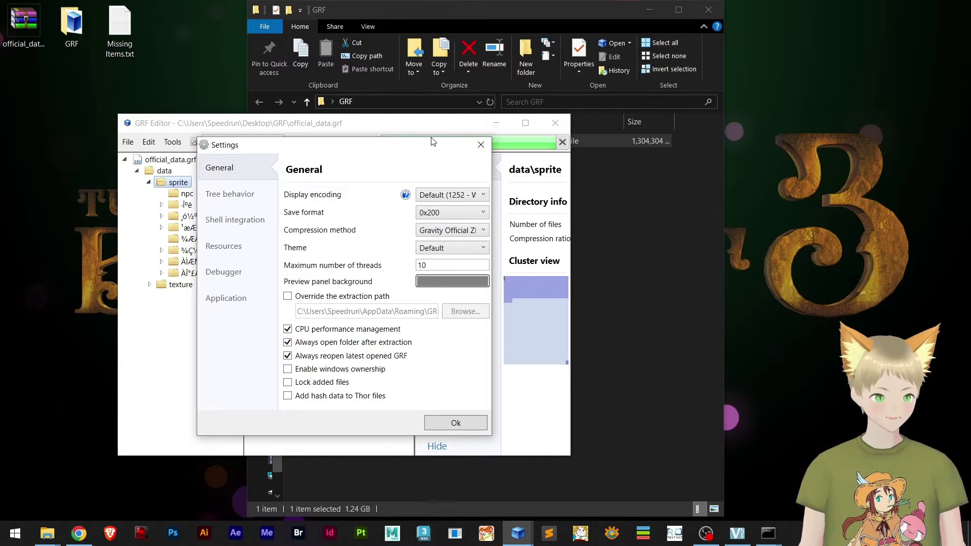
pyautogui.click(480, 145)
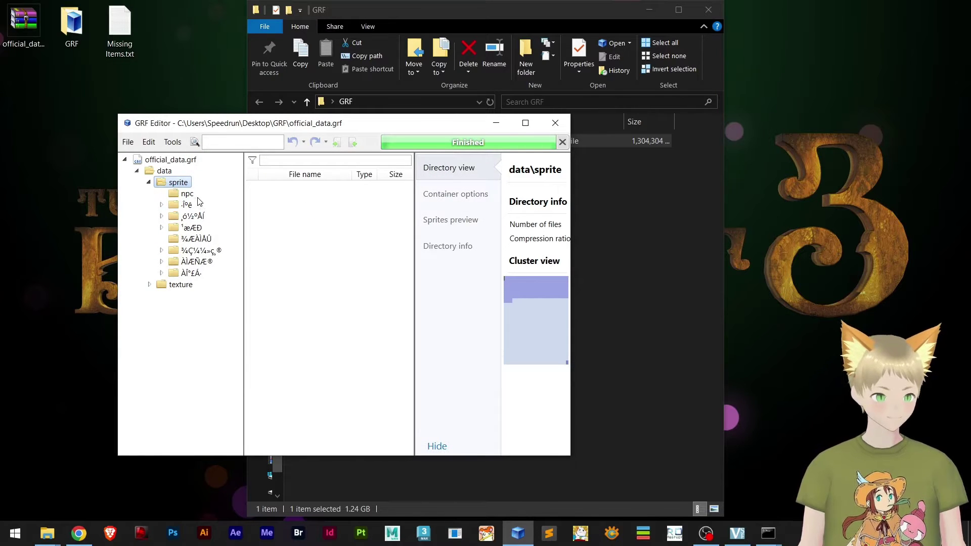
pyautogui.click(499, 122)
# - Open Missing Items.txt in Notepad, select the first ID 15204, and move the window aside
pyautogui.click(137, 121)
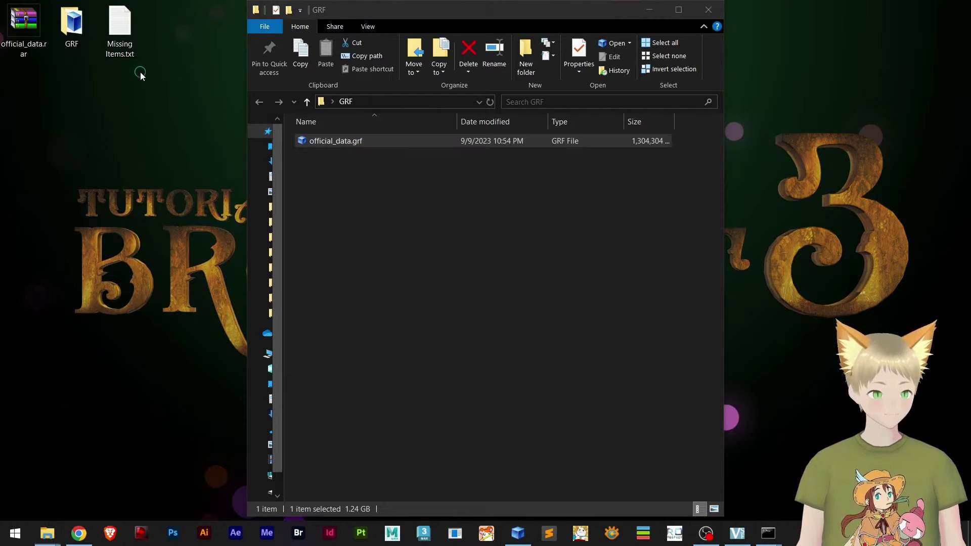
pyautogui.doubleClick(120, 30)
pyautogui.click(538, 146)
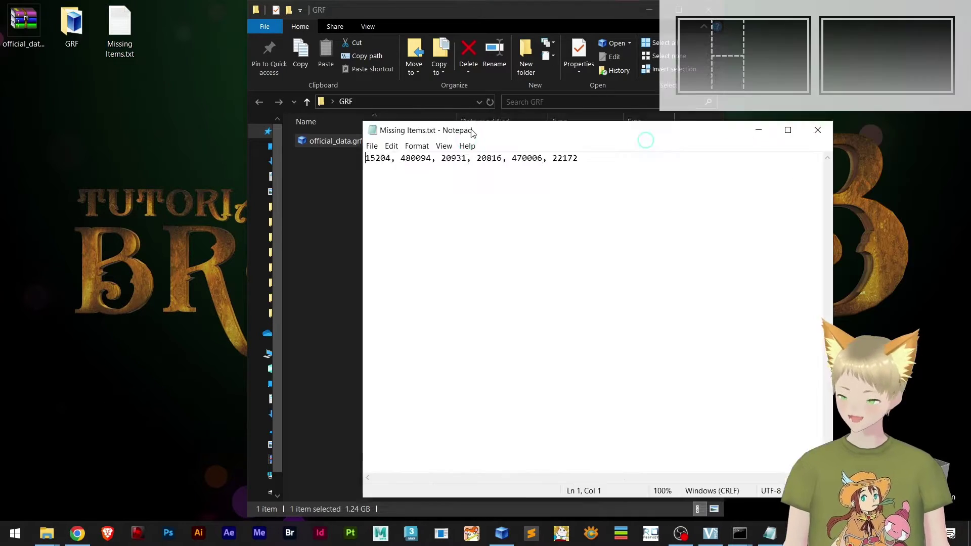
pyautogui.moveTo(642, 129); pyautogui.dragTo(304, 11)
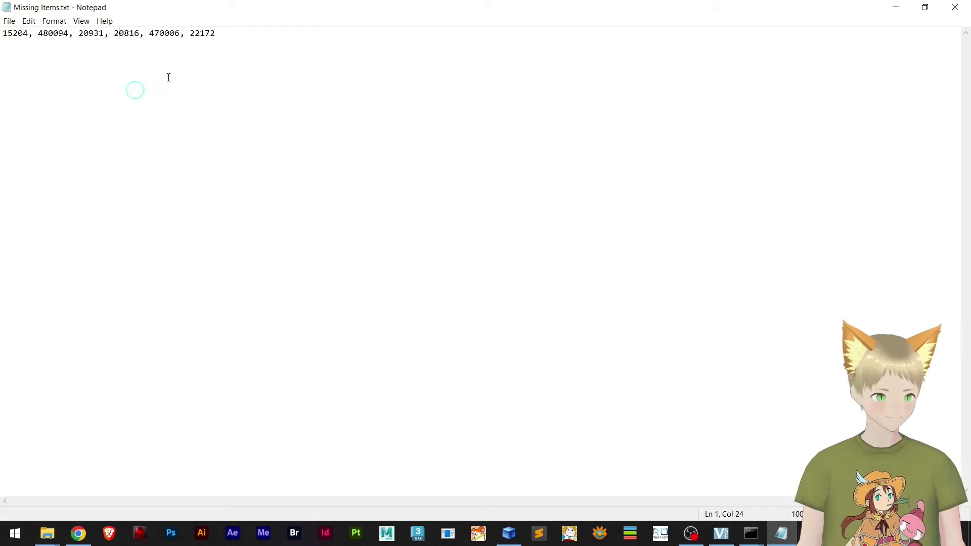
pyautogui.doubleClick(217, 8)
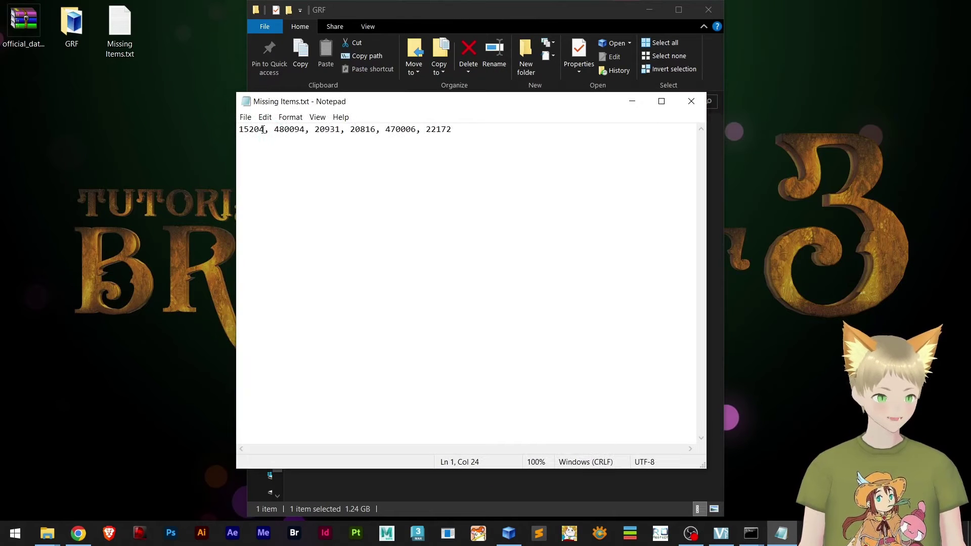
pyautogui.moveTo(264, 129); pyautogui.dragTo(225, 129)
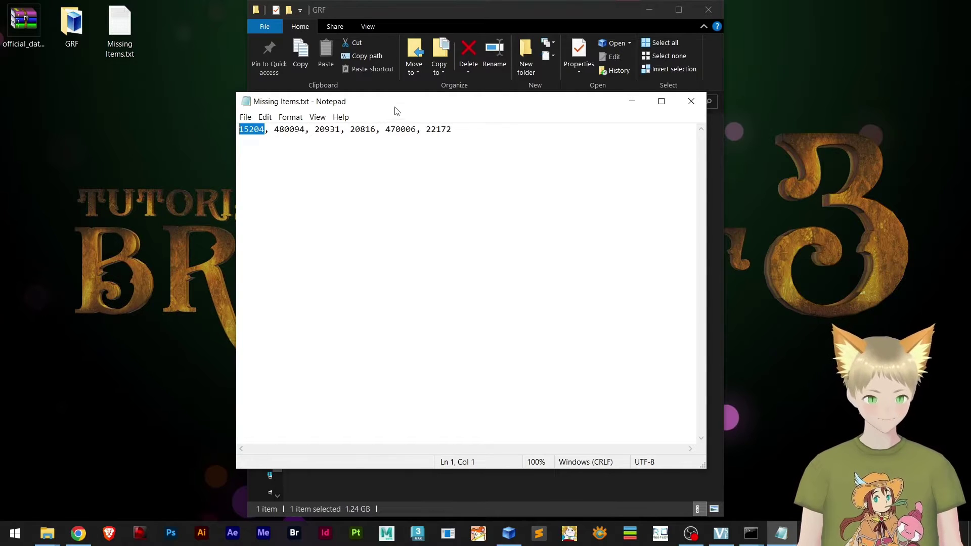
pyautogui.moveTo(398, 108); pyautogui.dragTo(597, 158)
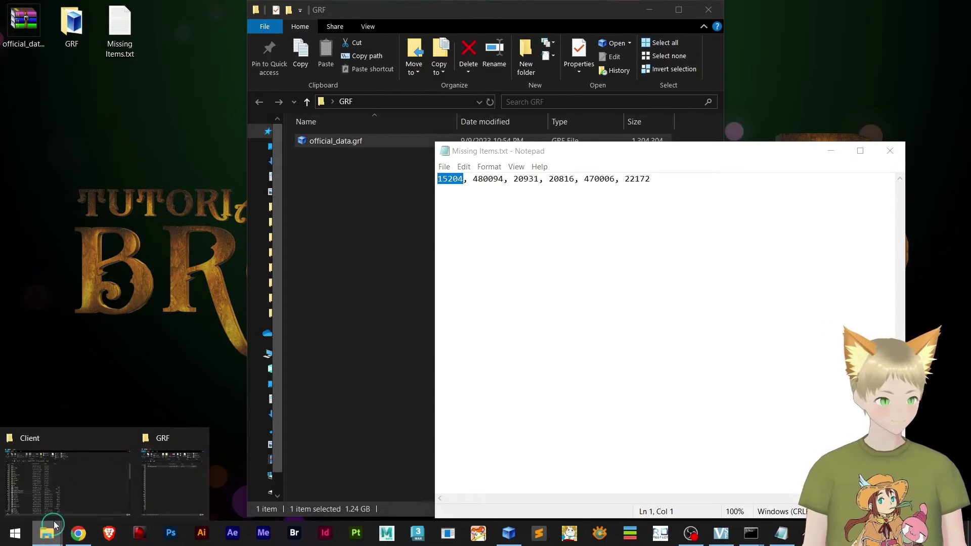
# - Launch #Speedrun Tutorial.exe from the Client folder and log into the game
pyautogui.click(55, 479)
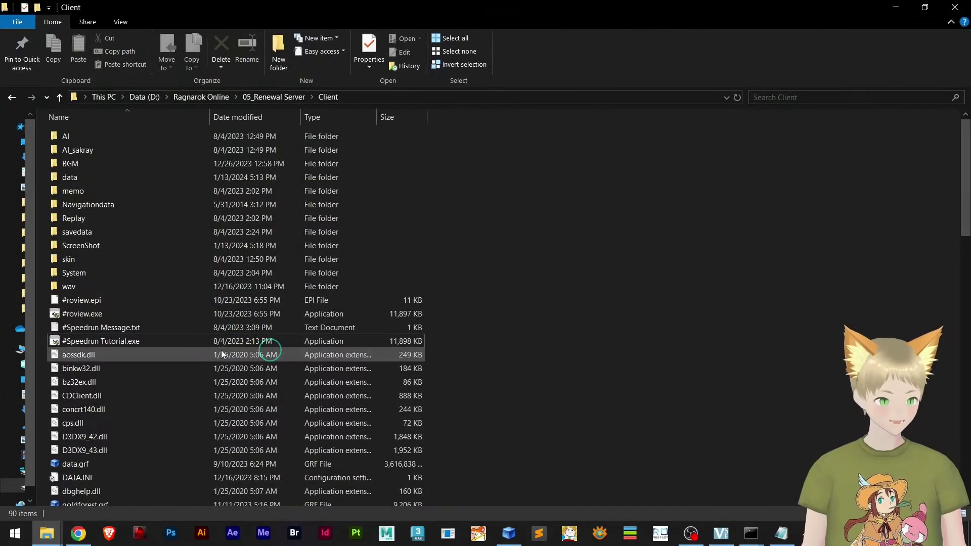
pyautogui.click(117, 343)
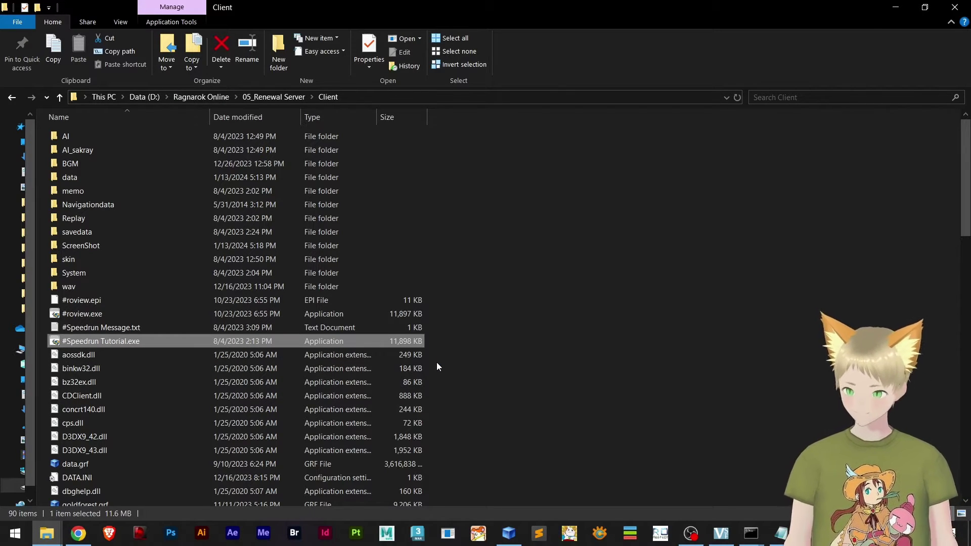
pyautogui.press('Return')
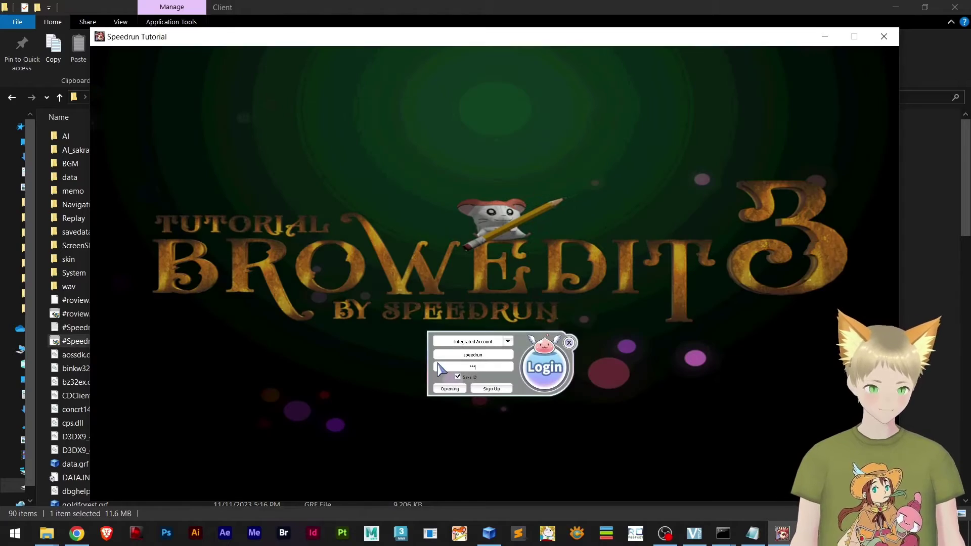
pyautogui.press('Return')
pyautogui.press('Return')
pyautogui.press('Return')
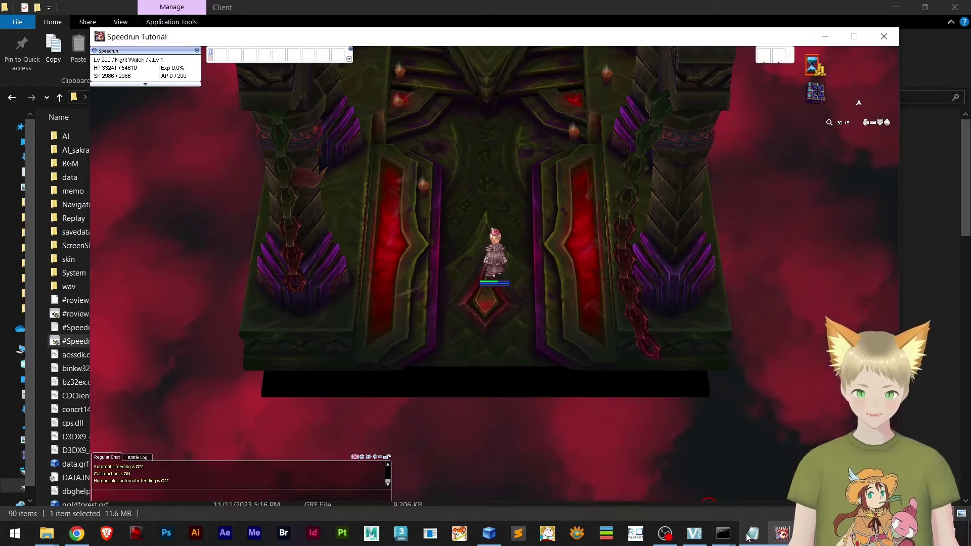
pyautogui.click(753, 533)
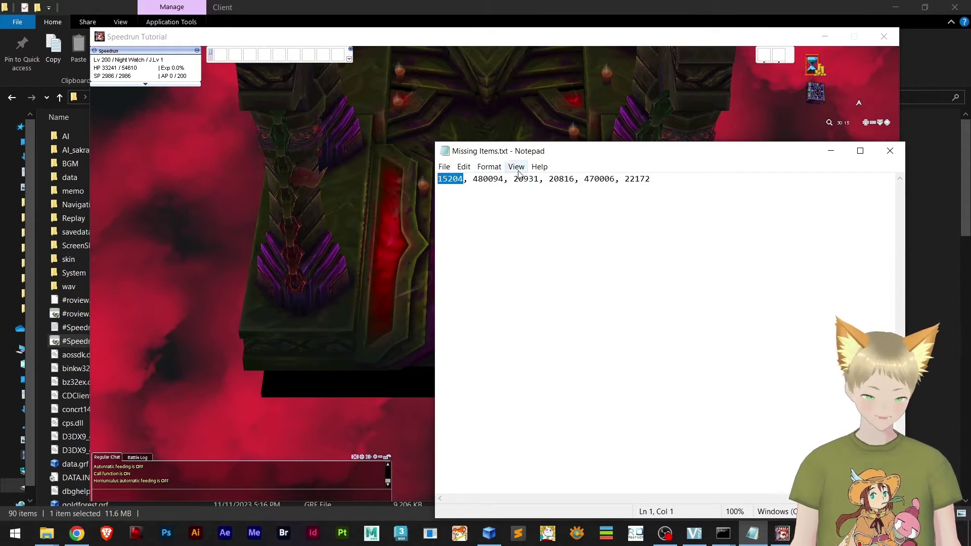
pyautogui.click(426, 294)
pyautogui.click(508, 318)
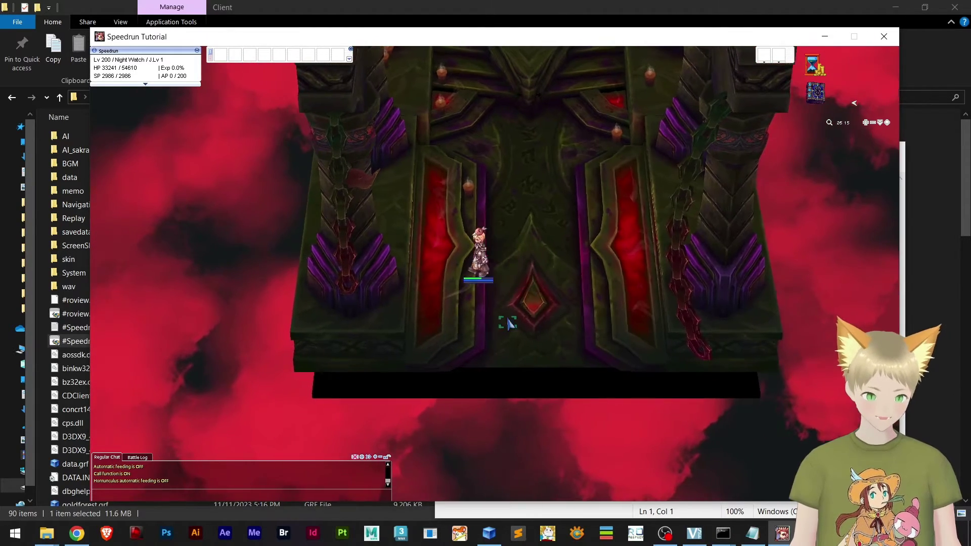
pyautogui.press('Return')
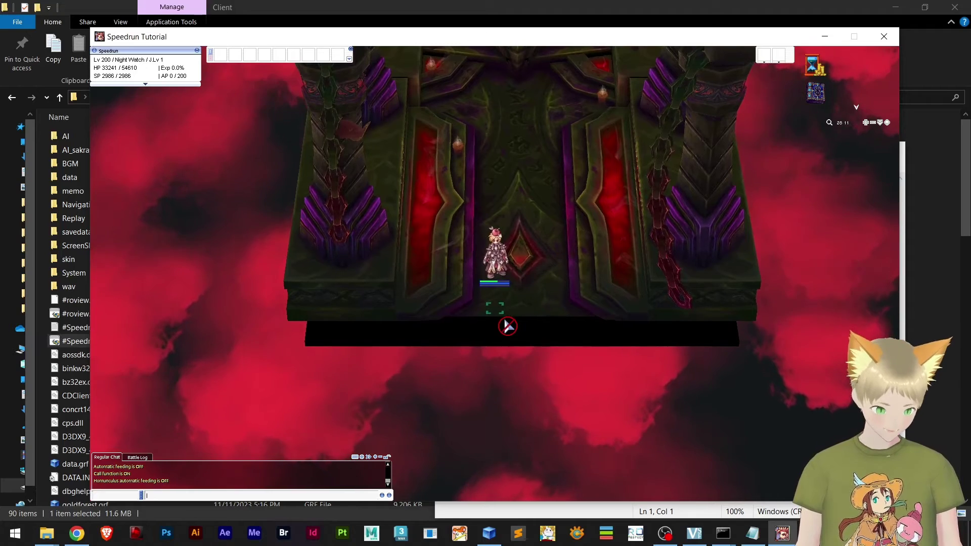
pyautogui.write('@item 15204')
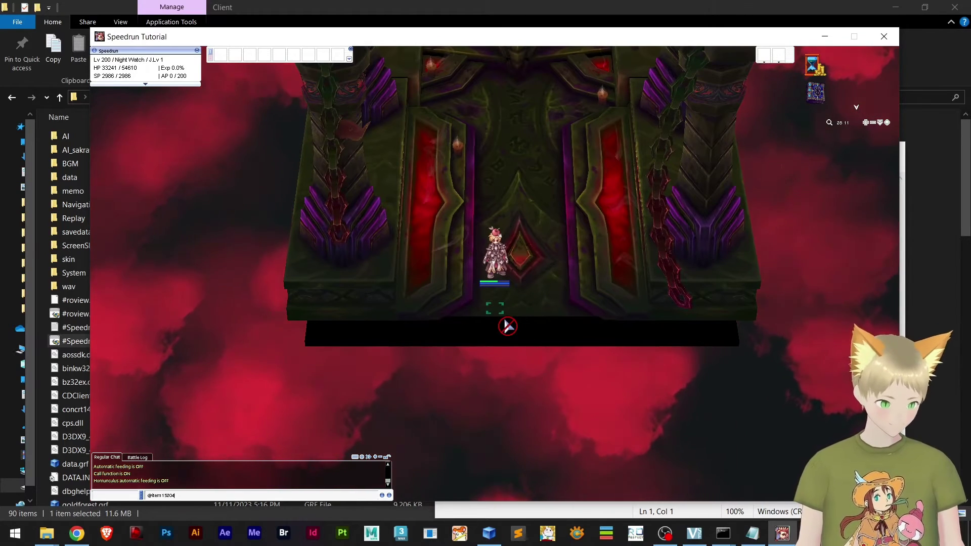
pyautogui.press('Return')
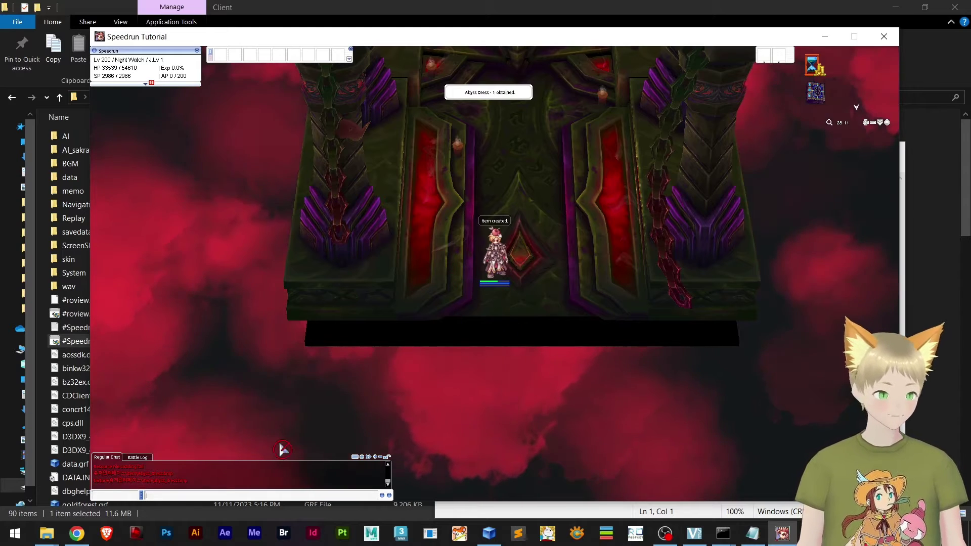
pyautogui.moveTo(230, 465); pyautogui.dragTo(231, 437)
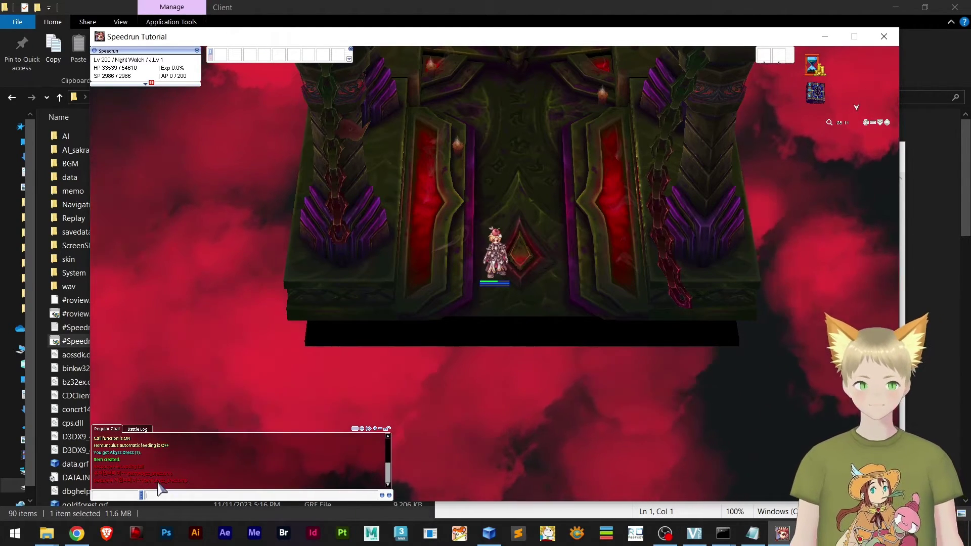
pyautogui.hotkey('alt', 'e')
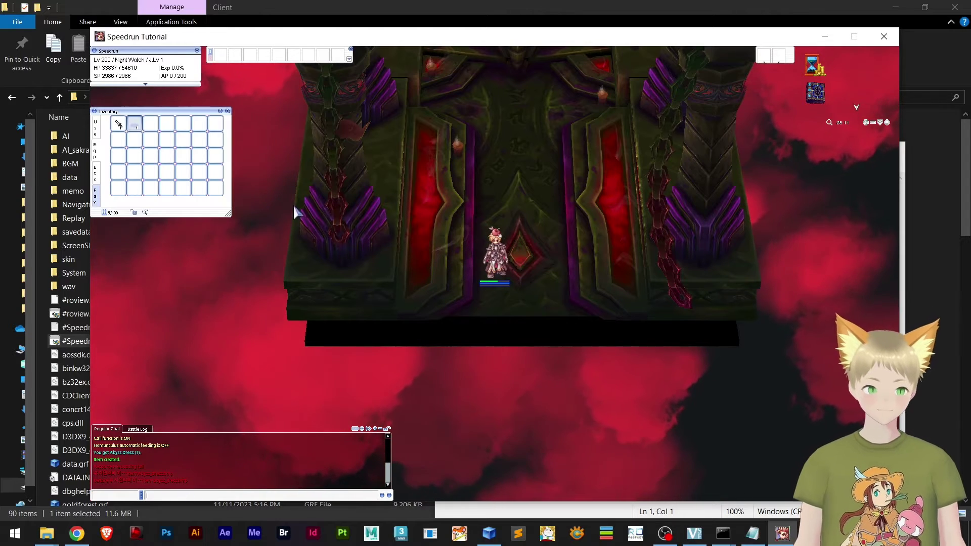
pyautogui.doubleClick(137, 129)
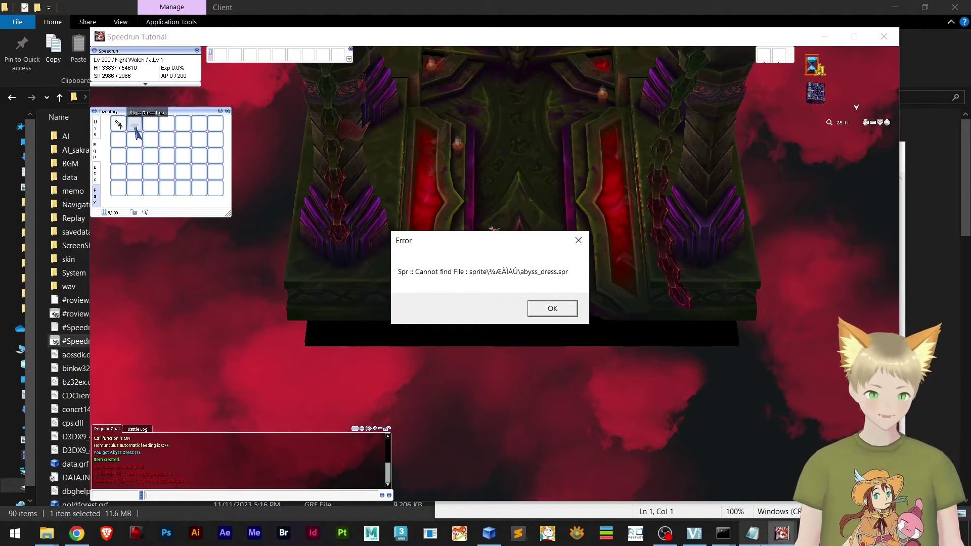
pyautogui.click(757, 536)
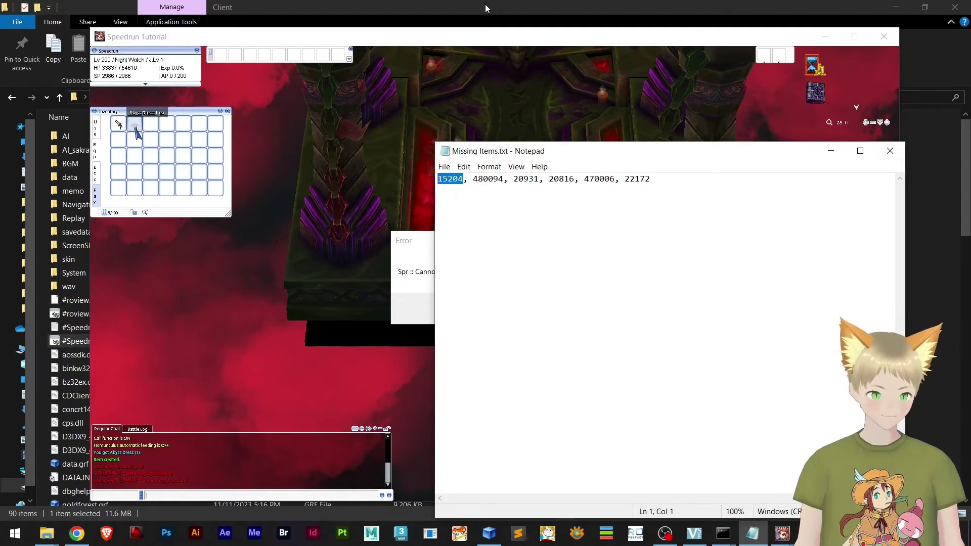
# - Open itemInfo_EN.lua from the System folder in Notepad
pyautogui.hotkey('alt', 'Tab')
pyautogui.click(116, 274)
pyautogui.doubleClick(115, 273)
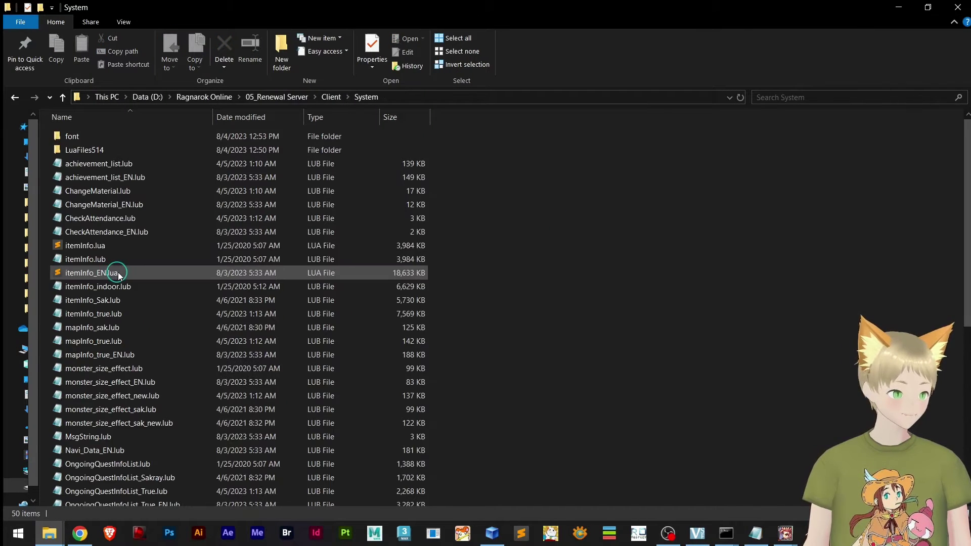
pyautogui.click(91, 244)
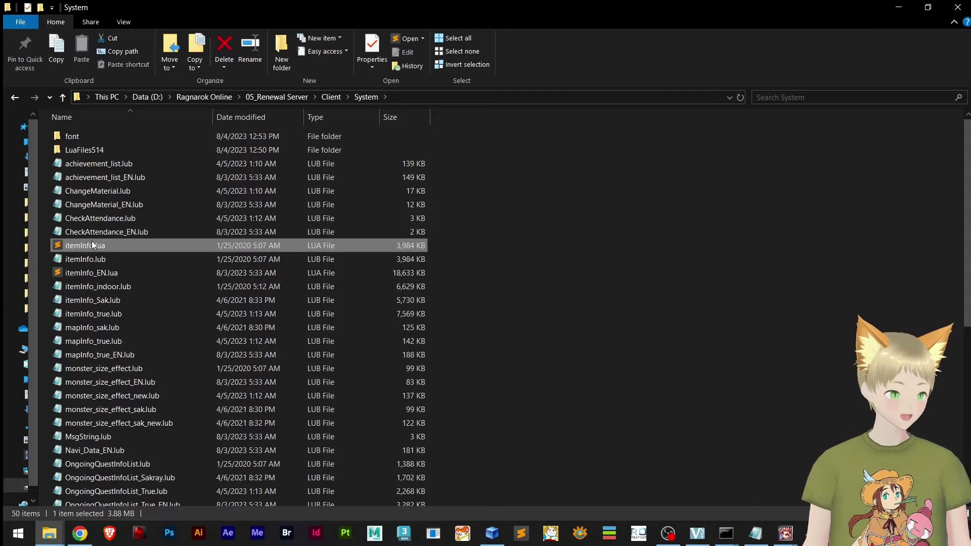
pyautogui.click(99, 273)
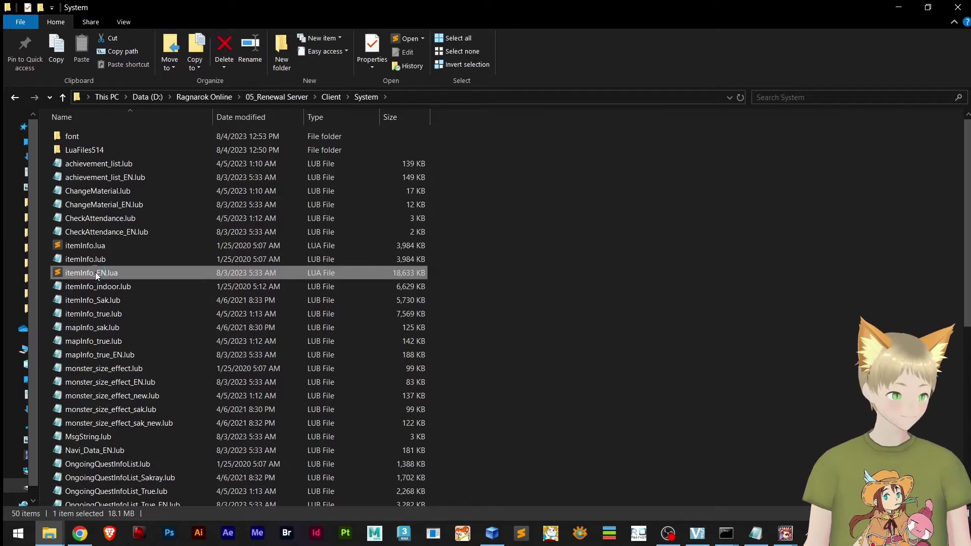
pyautogui.rightClick(95, 273)
pyautogui.moveTo(202, 301)
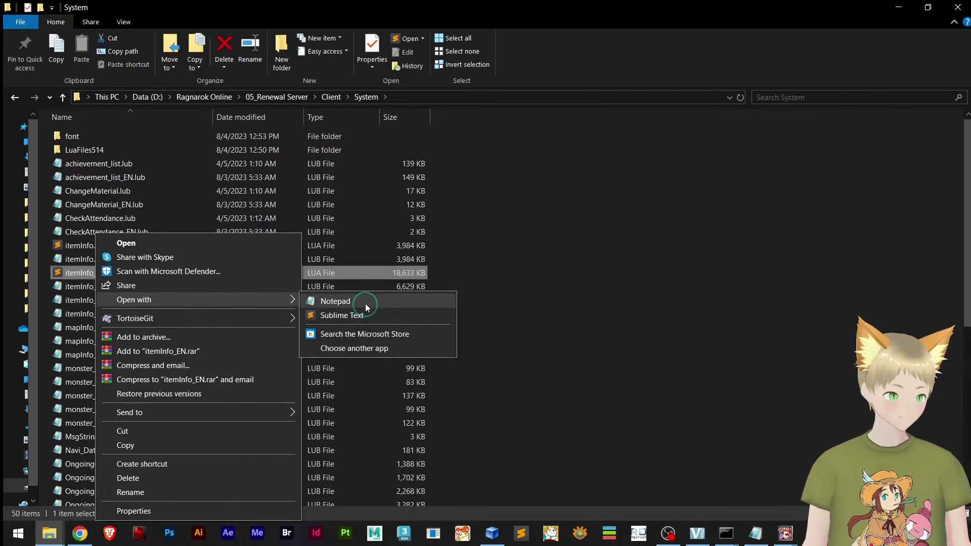
pyautogui.click(365, 302)
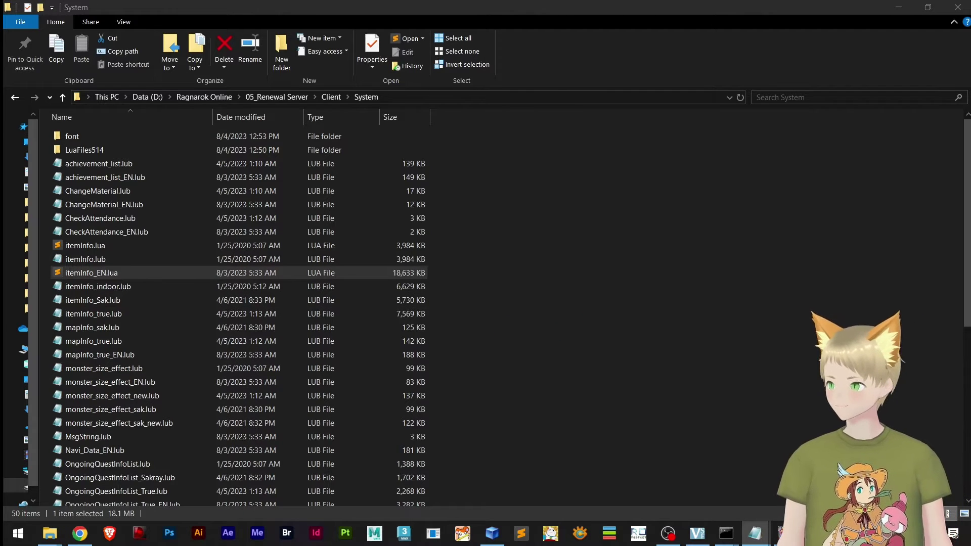
# - Search itemInfo_EN.lua for the item ID 15204 entry
pyautogui.hotkey('ctrl', 'f')
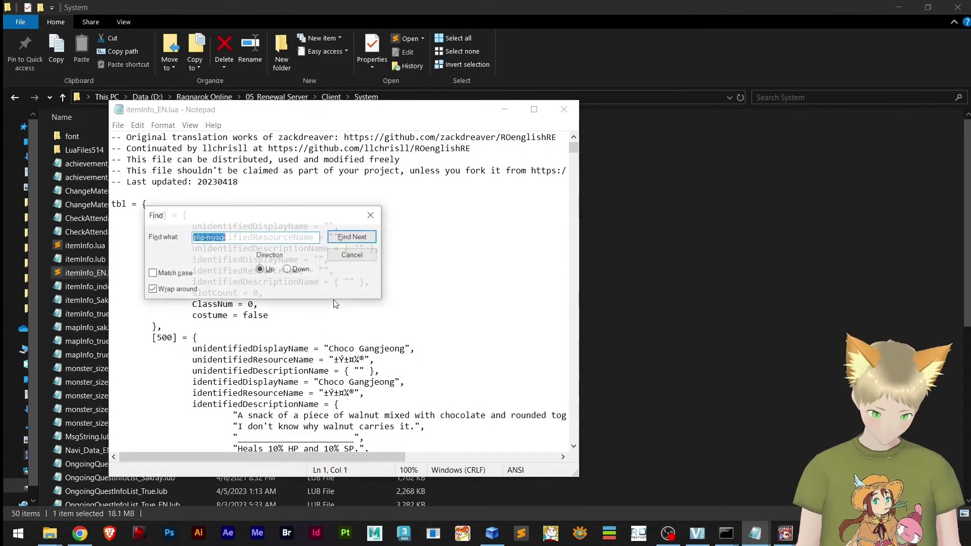
pyautogui.write('152043')
pyautogui.press('Return')
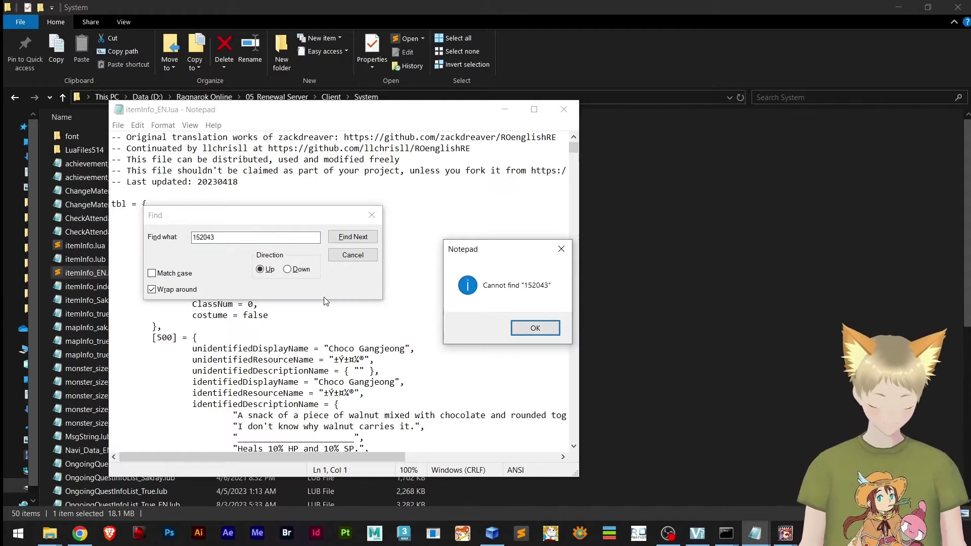
pyautogui.press('Return')
pyautogui.press('BackSpace')
pyautogui.press('Return')
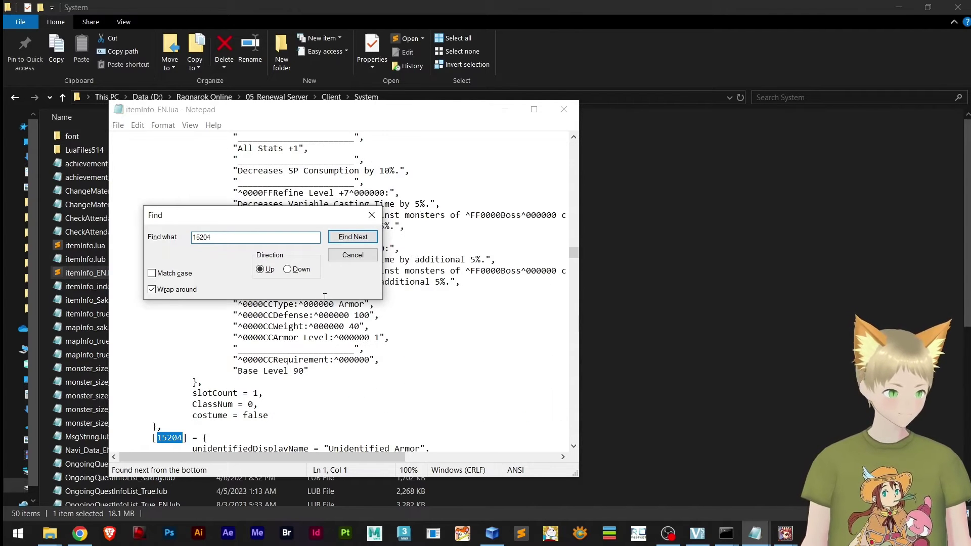
pyautogui.scroll(-4, 459, 311)
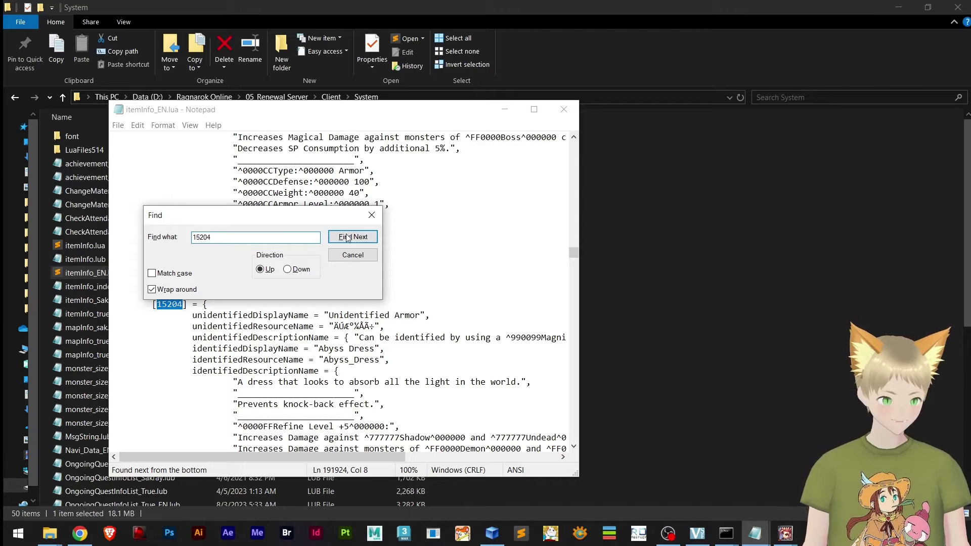
pyautogui.click(379, 212)
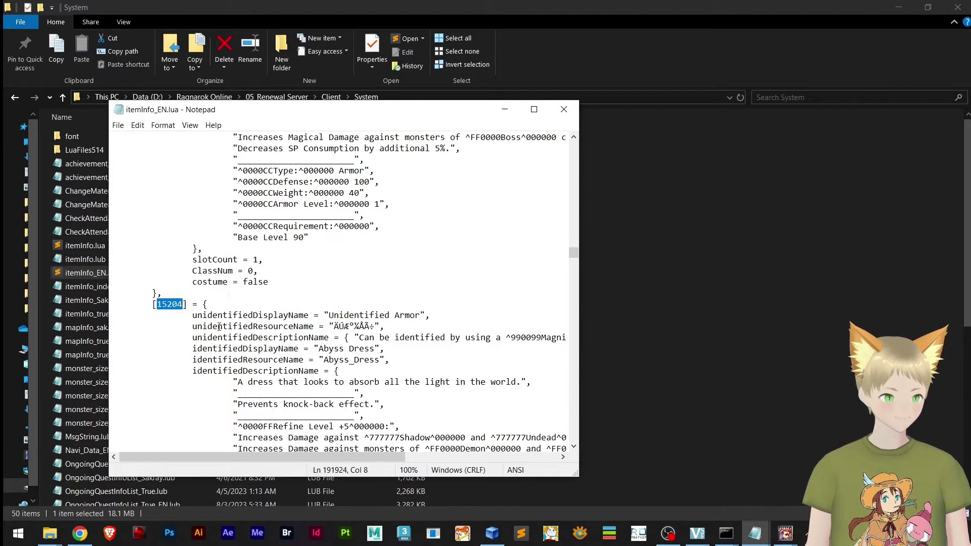
# - Highlight the entry's 'Abyss Dress' display name and its garbled unidentified resource name
pyautogui.scroll(-1, 359, 365)
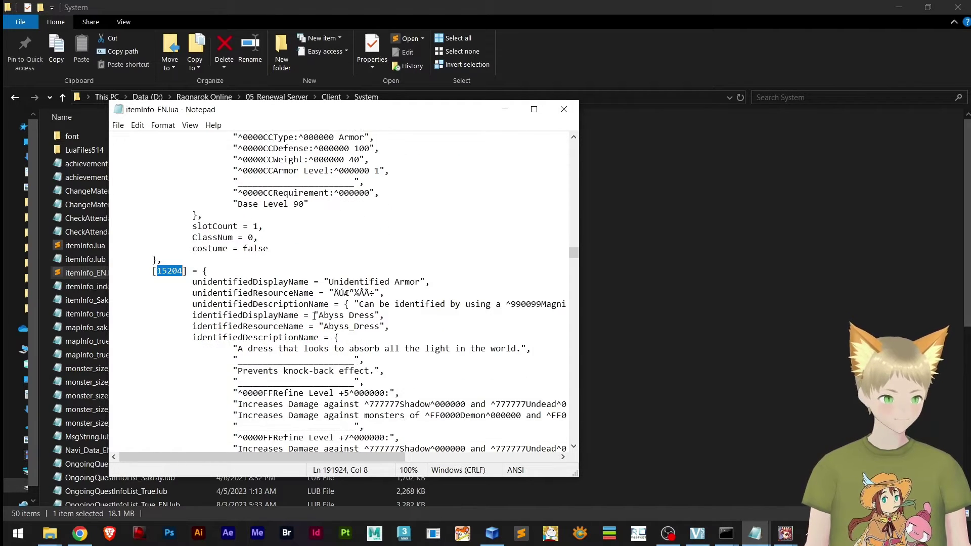
pyautogui.moveTo(318, 315); pyautogui.dragTo(373, 316)
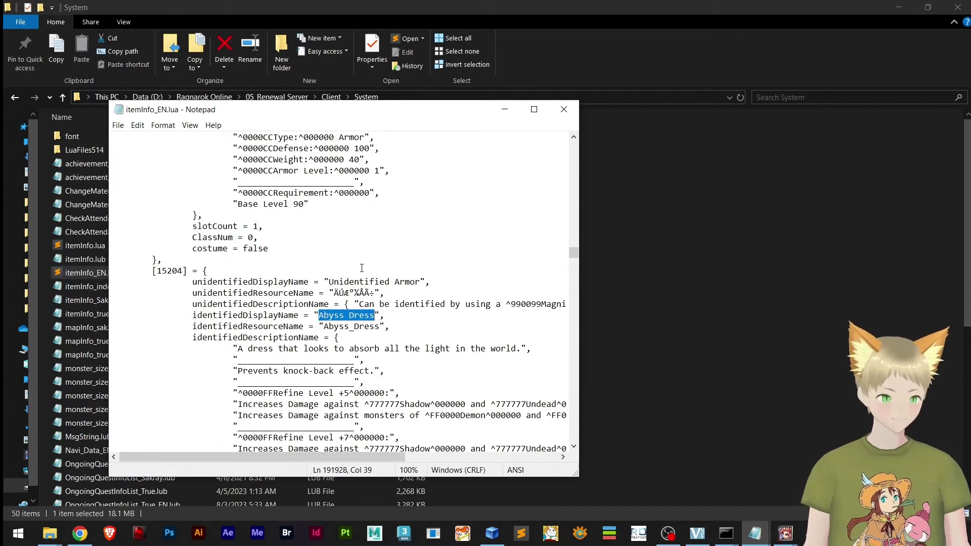
pyautogui.moveTo(333, 293); pyautogui.dragTo(375, 293)
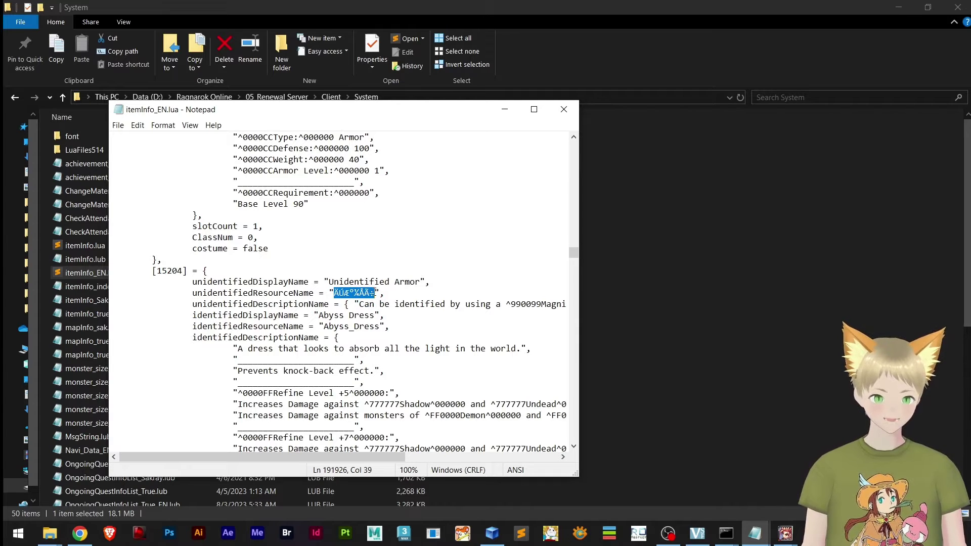
pyautogui.click(376, 292)
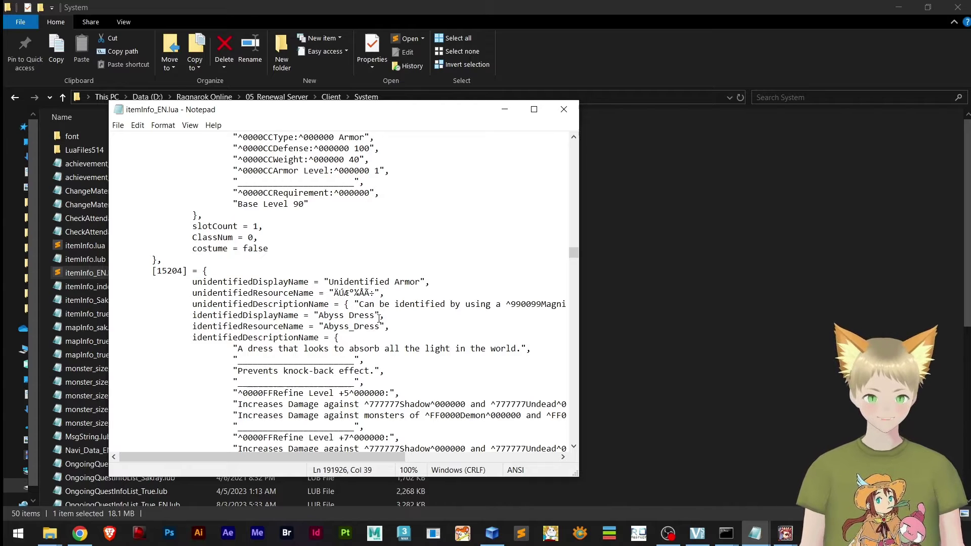
pyautogui.moveTo(374, 315); pyautogui.dragTo(325, 314)
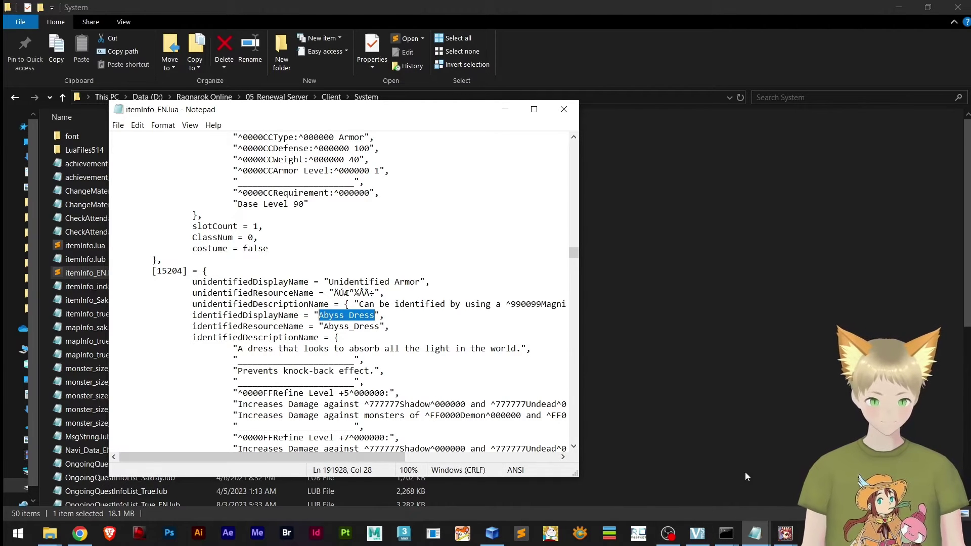
# - Use the Abyss Dress in-game, dismiss the abyss_dress.spr missing-file error, and exit the crashed client
pyautogui.click(899, 7)
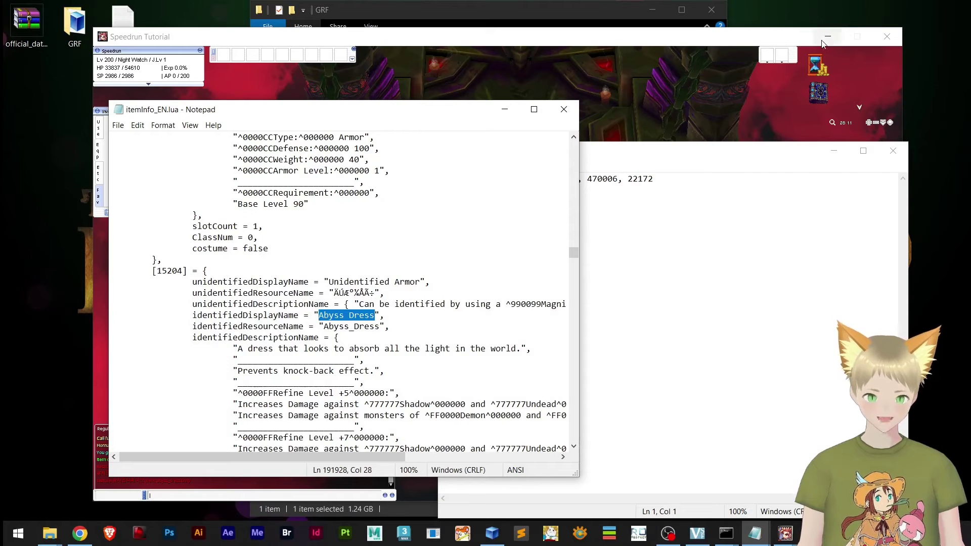
pyautogui.click(820, 48)
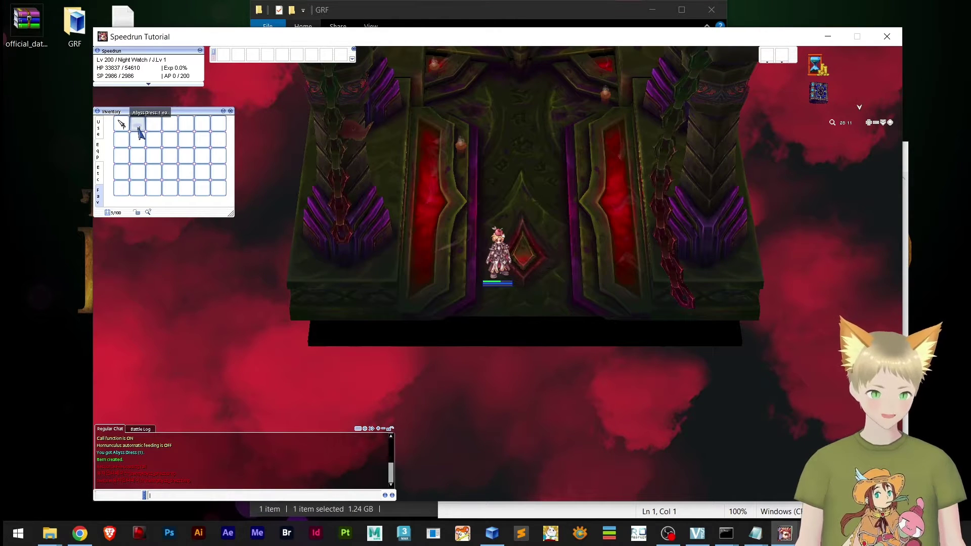
pyautogui.click(759, 468)
pyautogui.click(554, 309)
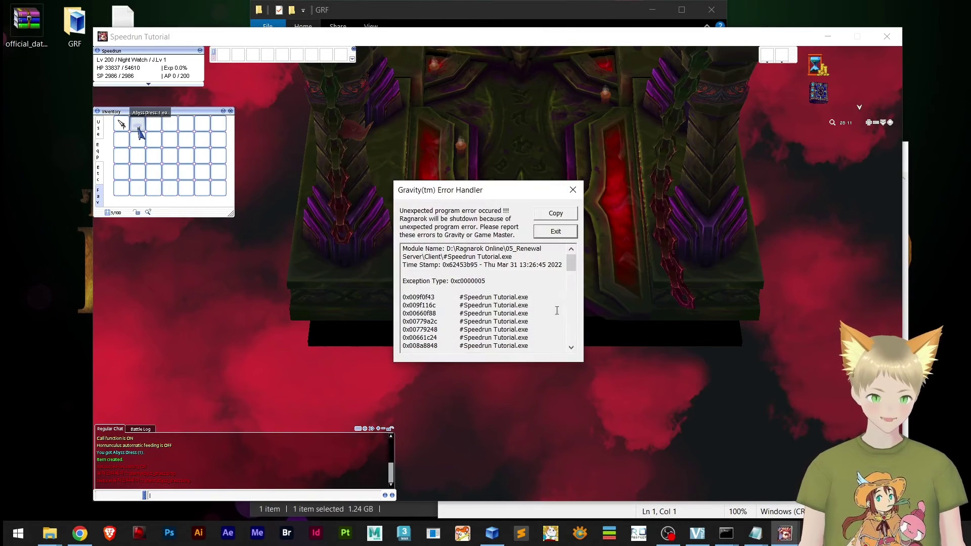
pyautogui.click(556, 232)
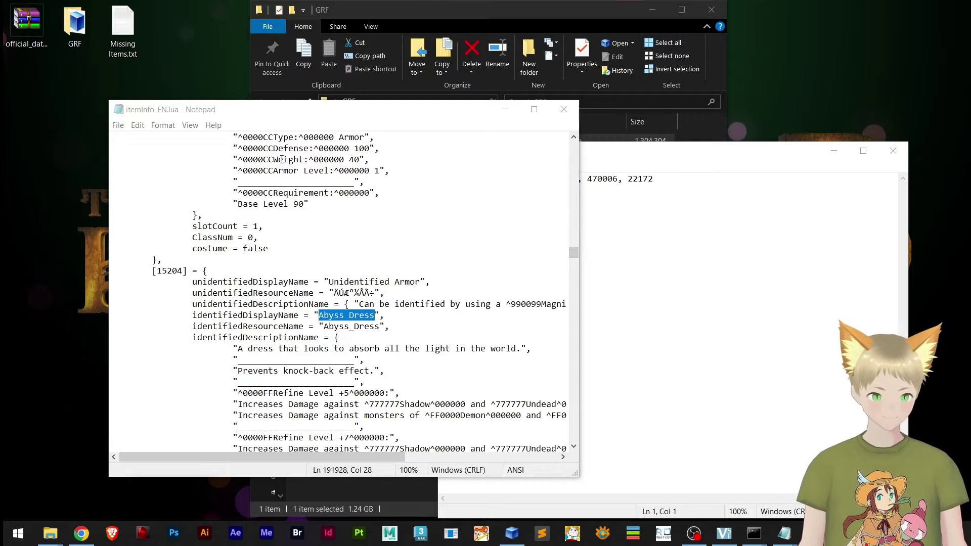
# - Open official_data.grf in GRF Editor and search the archive for Abyss Dress
pyautogui.doubleClick(66, 24)
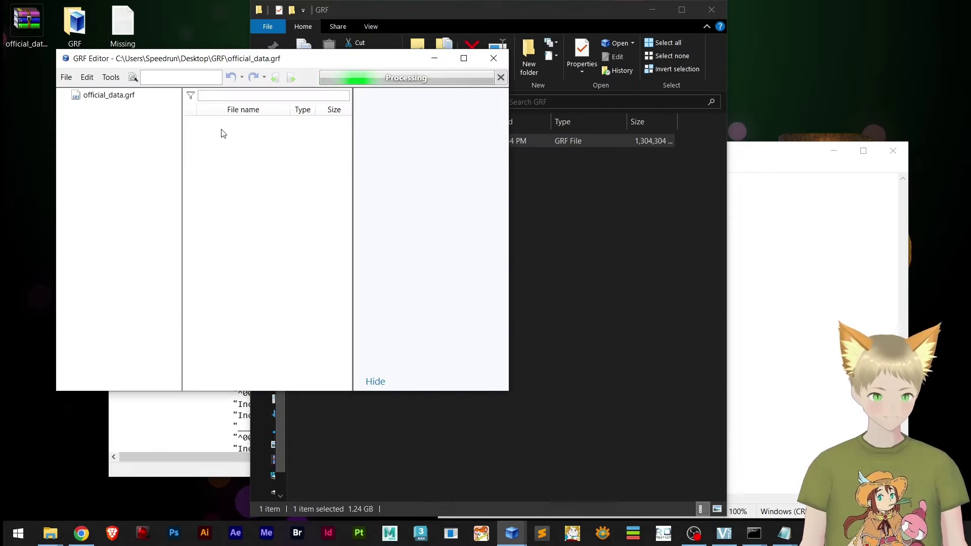
pyautogui.click(196, 468)
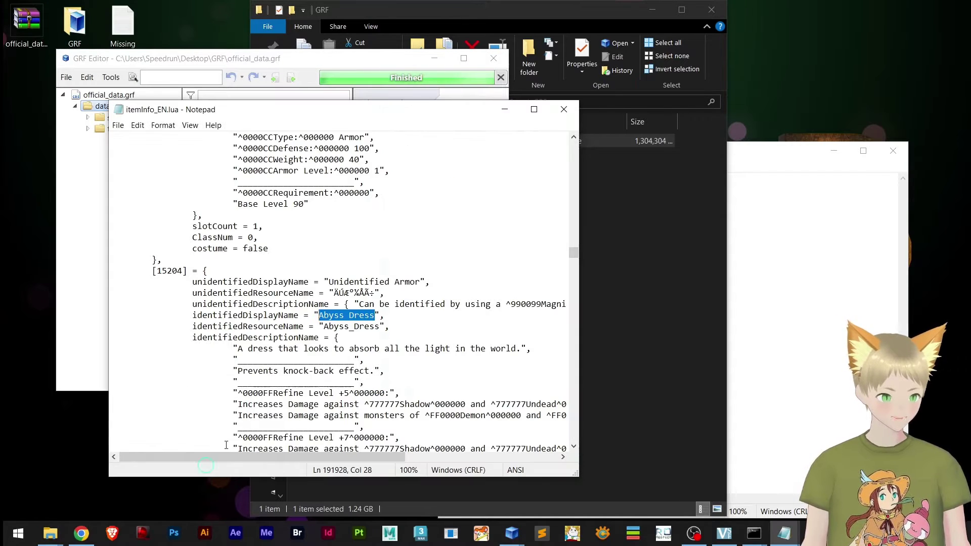
pyautogui.click(253, 59)
pyautogui.click(171, 78)
pyautogui.write('Abyss Dress')
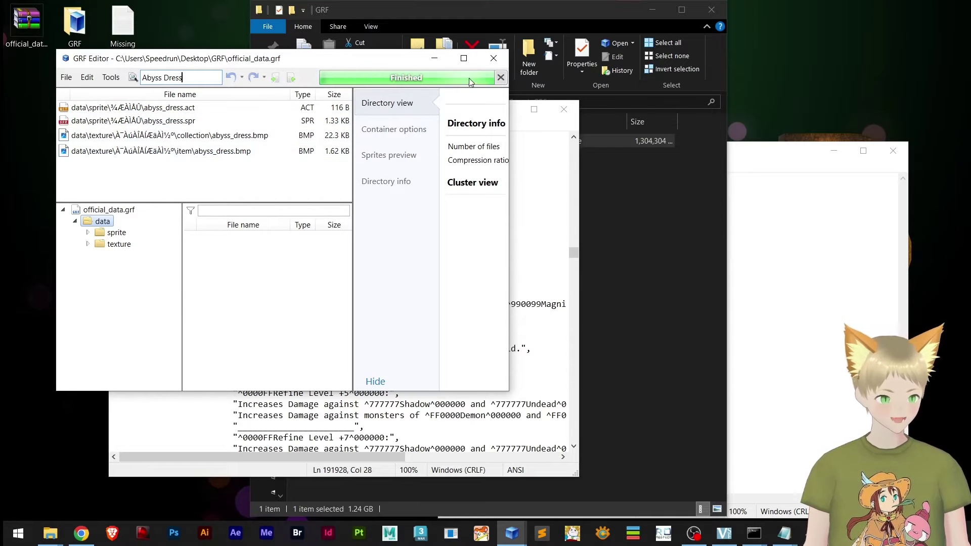
# - Preview abyss_dress.act, abyss_dress.spr and both abyss_dress.bmp results, then select all four
pyautogui.click(464, 57)
pyautogui.click(106, 59)
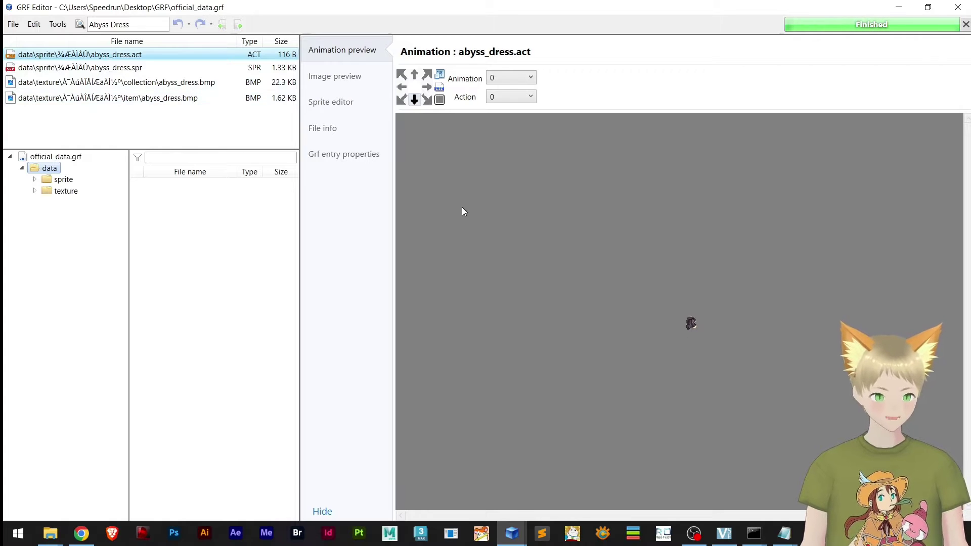
pyautogui.click(336, 76)
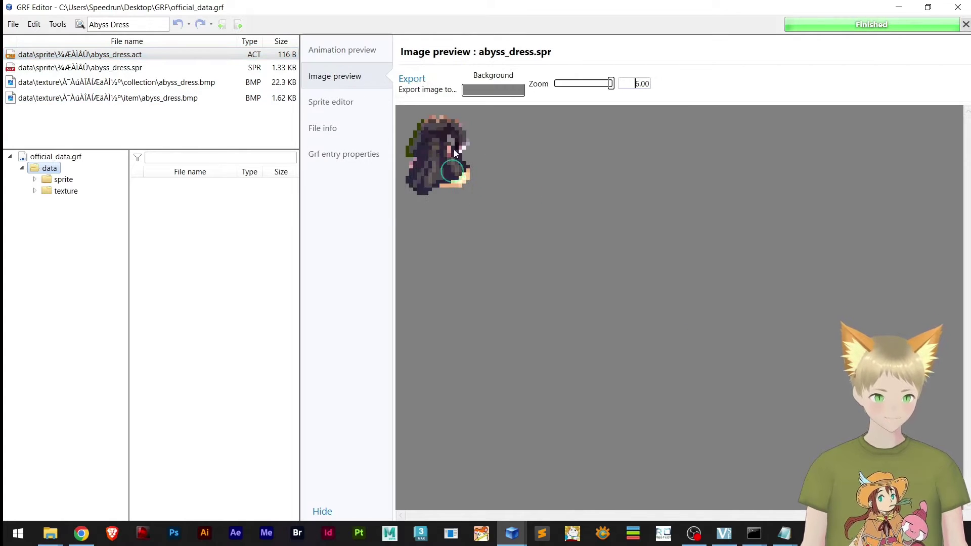
pyautogui.click(139, 85)
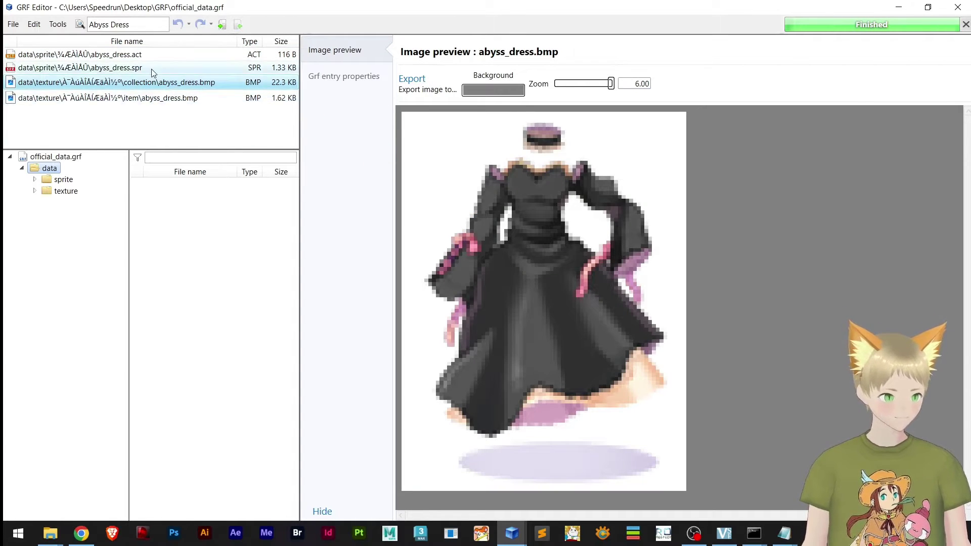
pyautogui.click(167, 98)
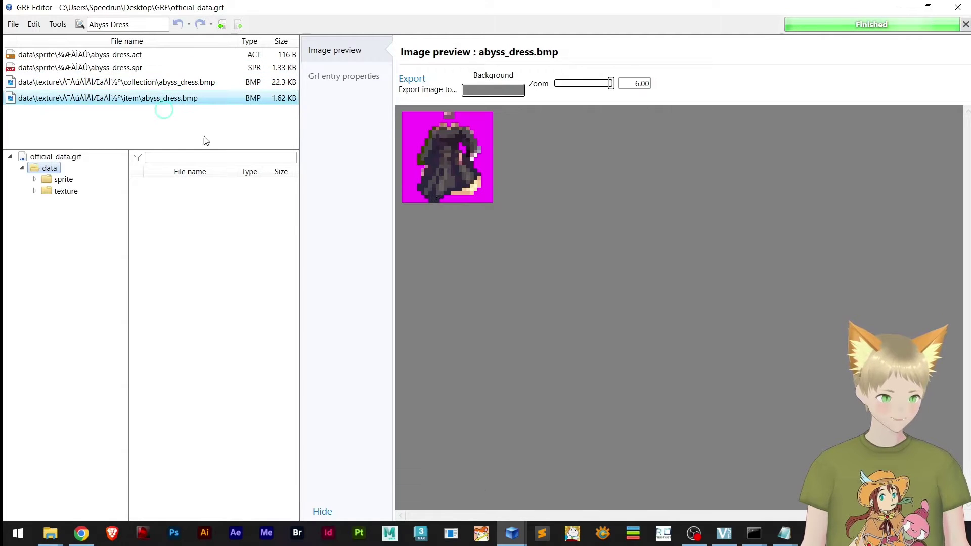
pyautogui.keyDown('shift'); pyautogui.click(101, 54); pyautogui.keyUp('shift')
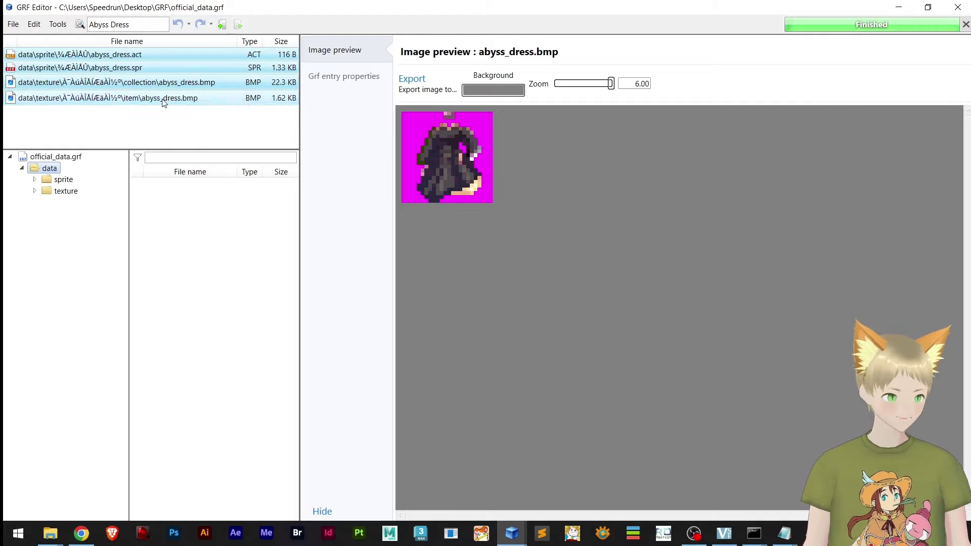
# - Choose Extract for the four selected Abyss Dress files and browse to the Desktop
pyautogui.rightClick(130, 82)
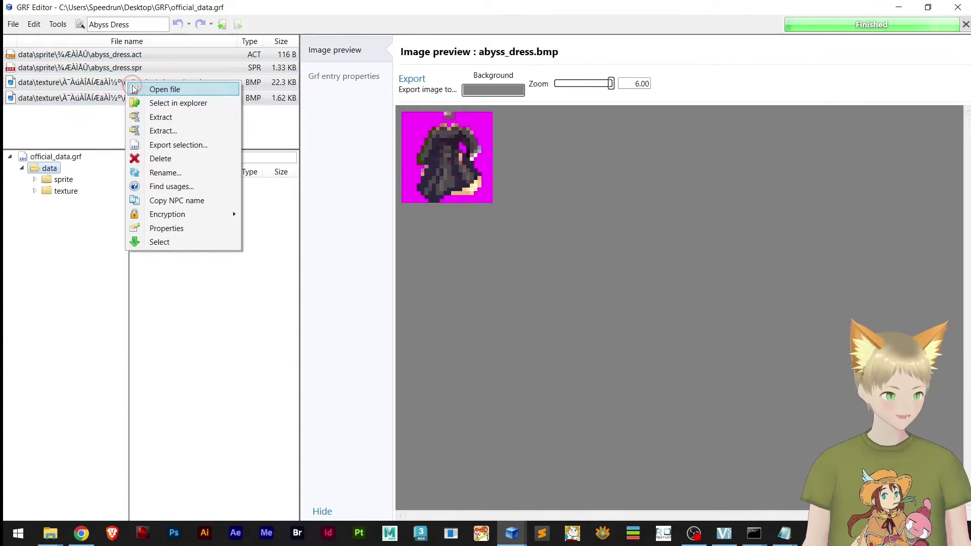
pyautogui.click(172, 130)
pyautogui.scroll(5, 84, 134)
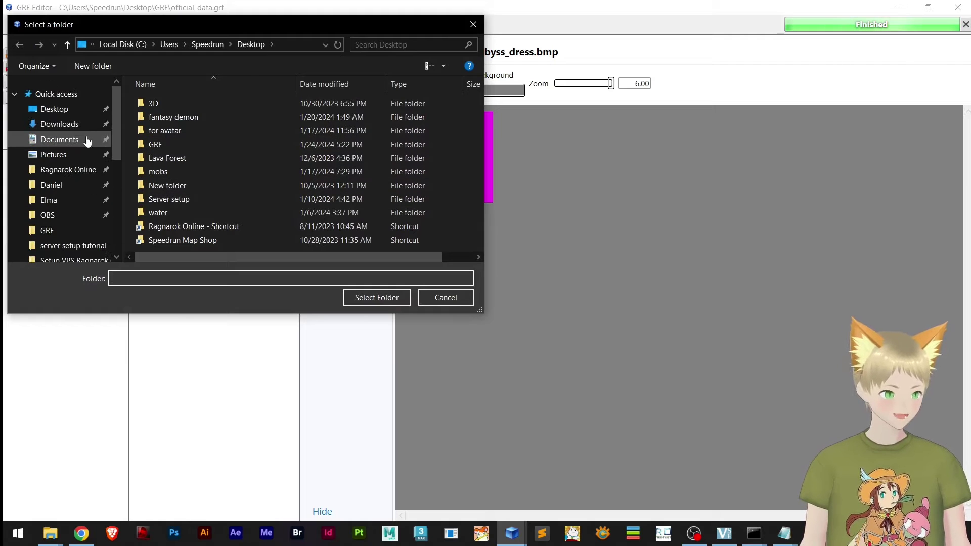
pyautogui.click(72, 111)
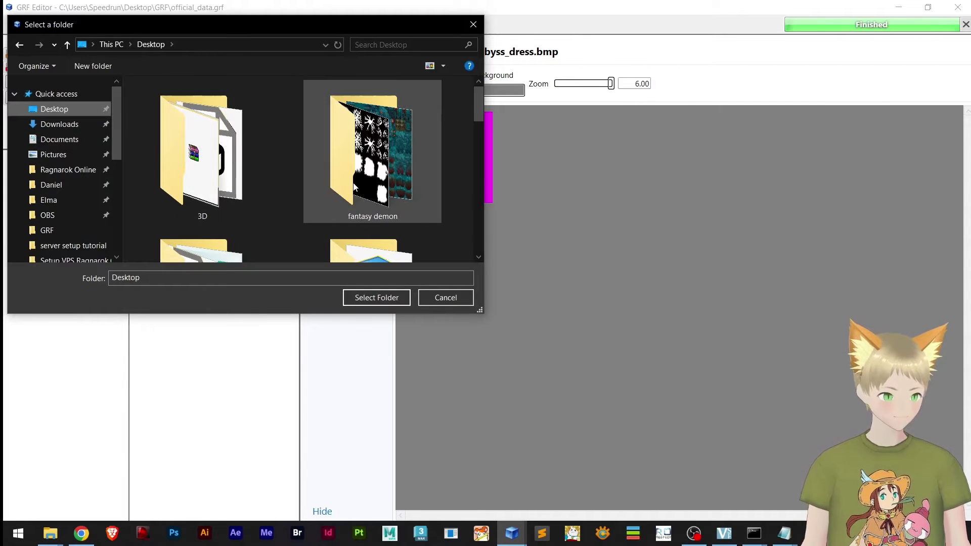
pyautogui.scroll(-3, 303, 173)
pyautogui.scroll(-3, 301, 166)
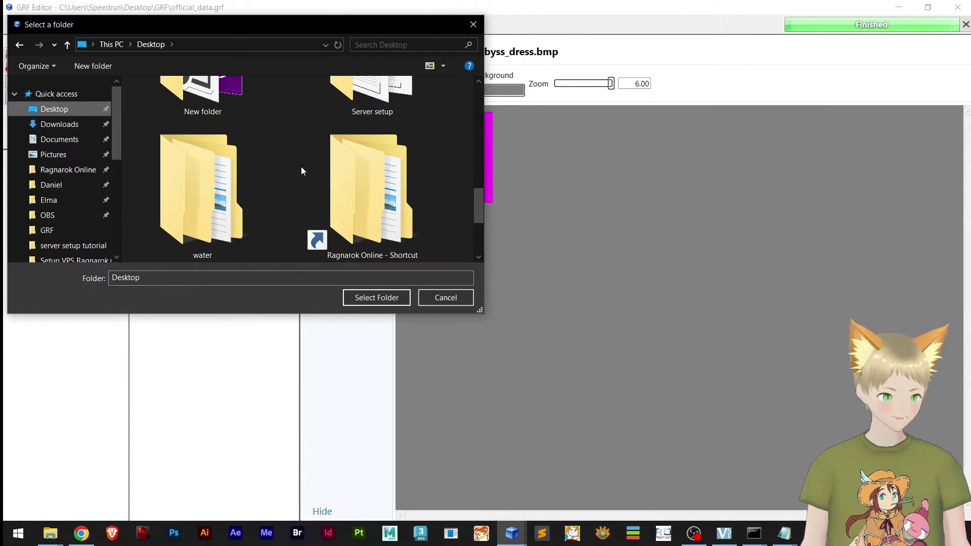
pyautogui.scroll(7, 280, 176)
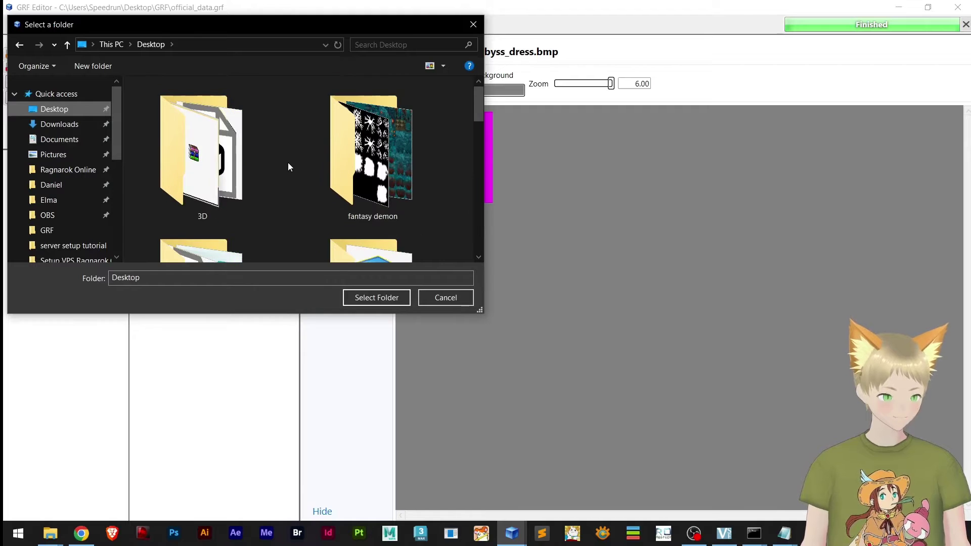
# - Set the desktop GRF folder as the extraction destination and confirm it
pyautogui.click(200, 133)
pyautogui.press('g')
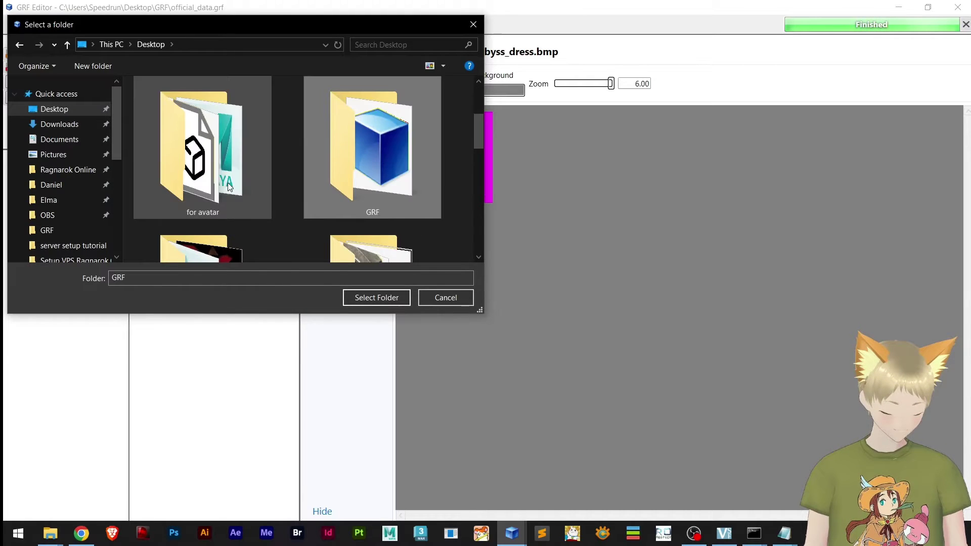
pyautogui.doubleClick(381, 149)
pyautogui.click(212, 183)
pyautogui.click(374, 299)
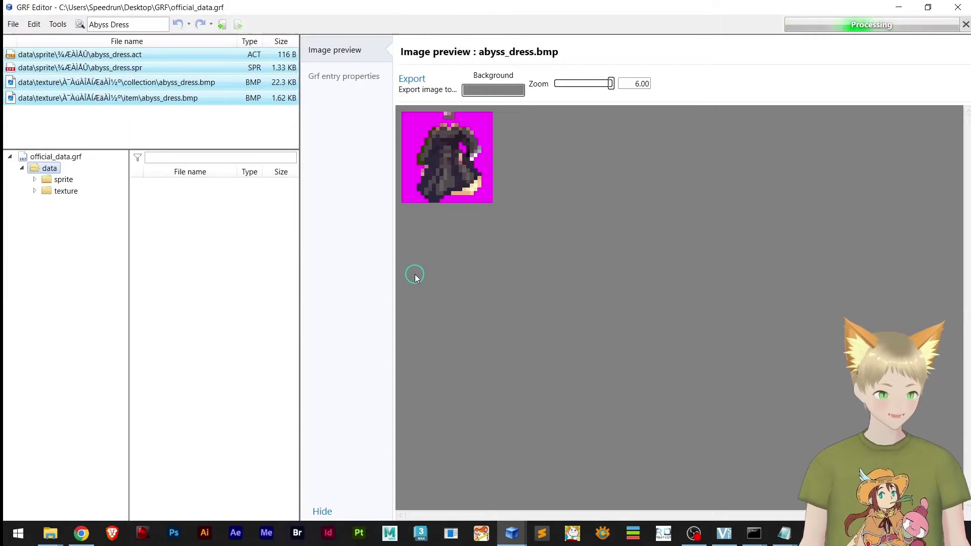
pyautogui.click(899, 7)
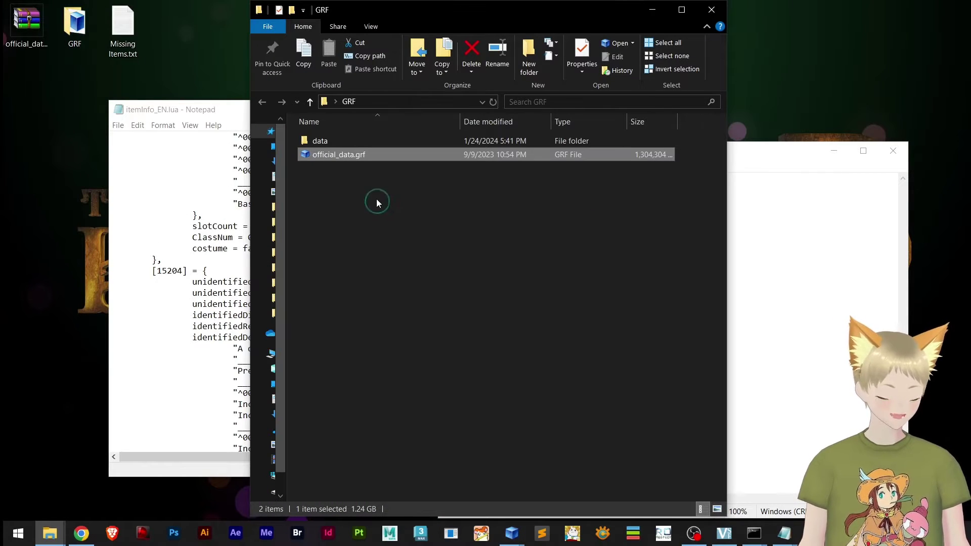
pyautogui.click(349, 144)
pyautogui.doubleClick(374, 140)
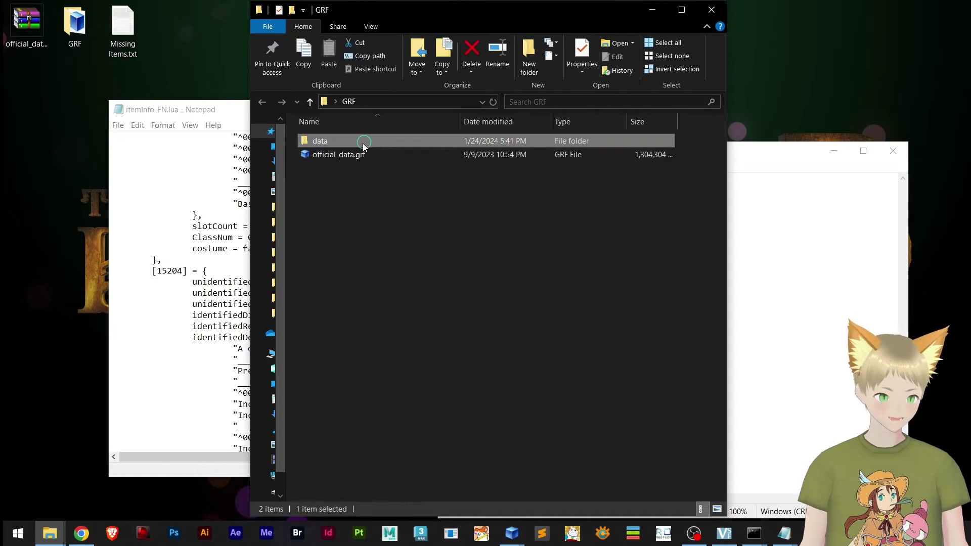
pyautogui.doubleClick(328, 141)
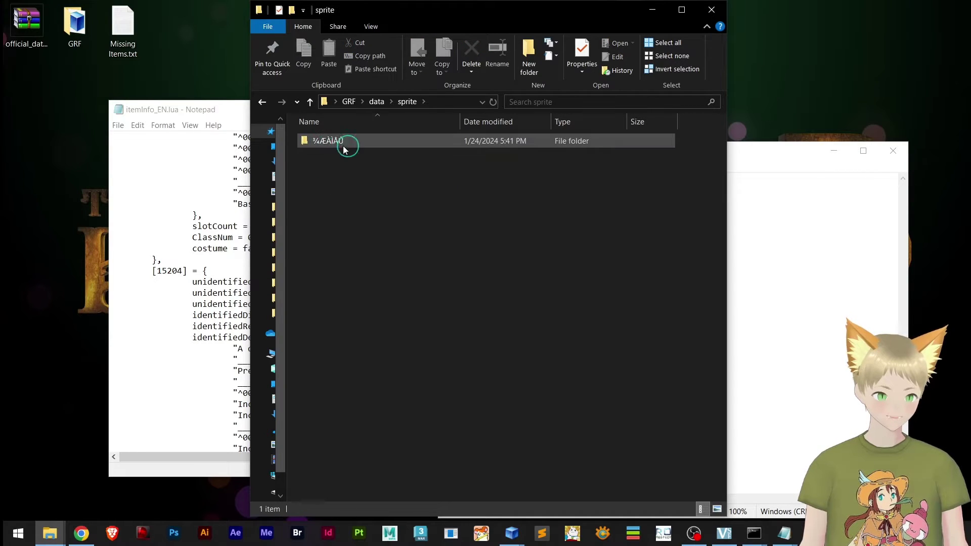
pyautogui.doubleClick(345, 140)
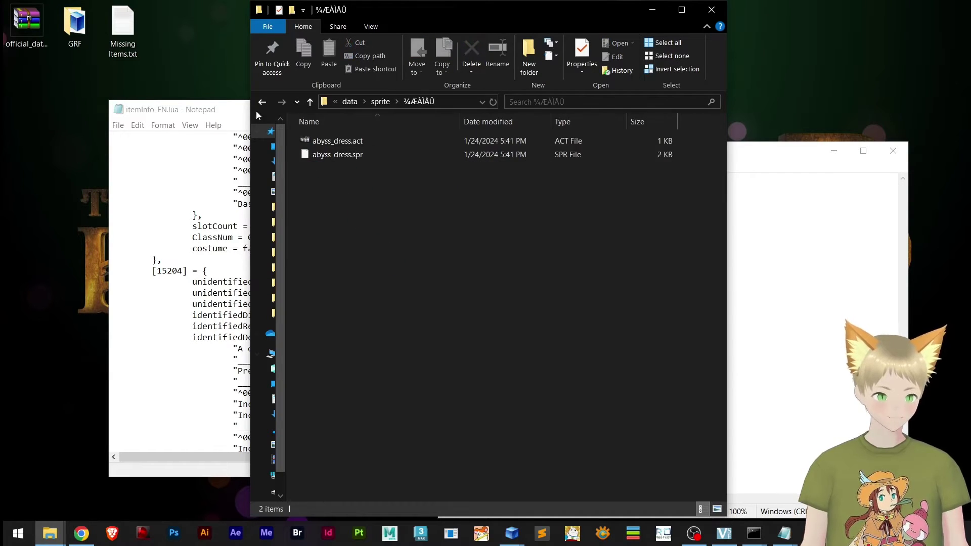
pyautogui.rightClick(341, 184)
pyautogui.moveTo(436, 192)
pyautogui.click(549, 193)
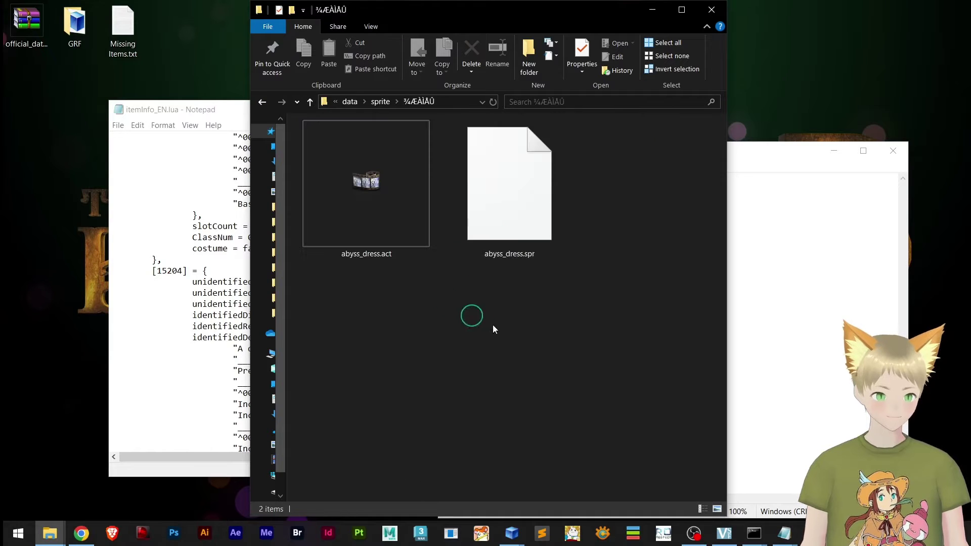
pyautogui.click(258, 103)
pyautogui.click(258, 104)
pyautogui.click(259, 104)
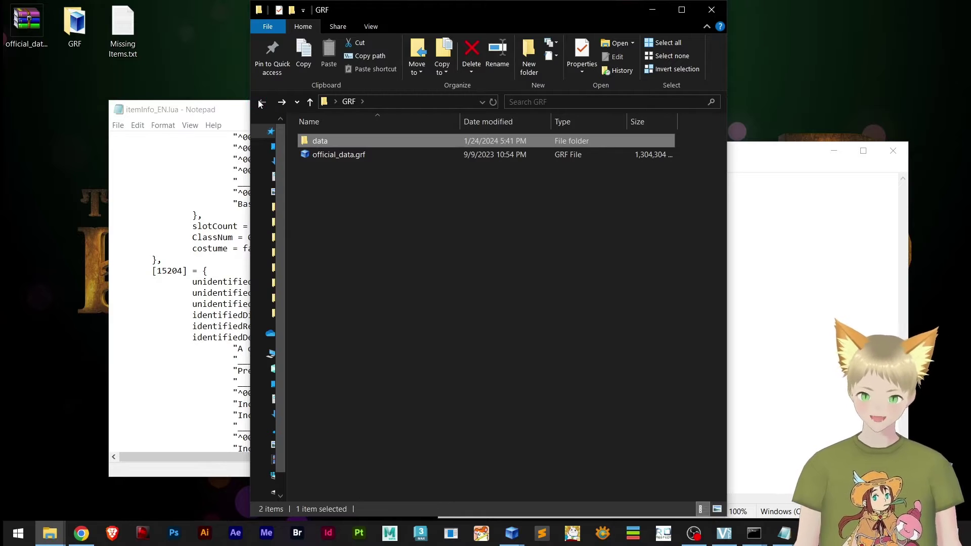
pyautogui.click(309, 203)
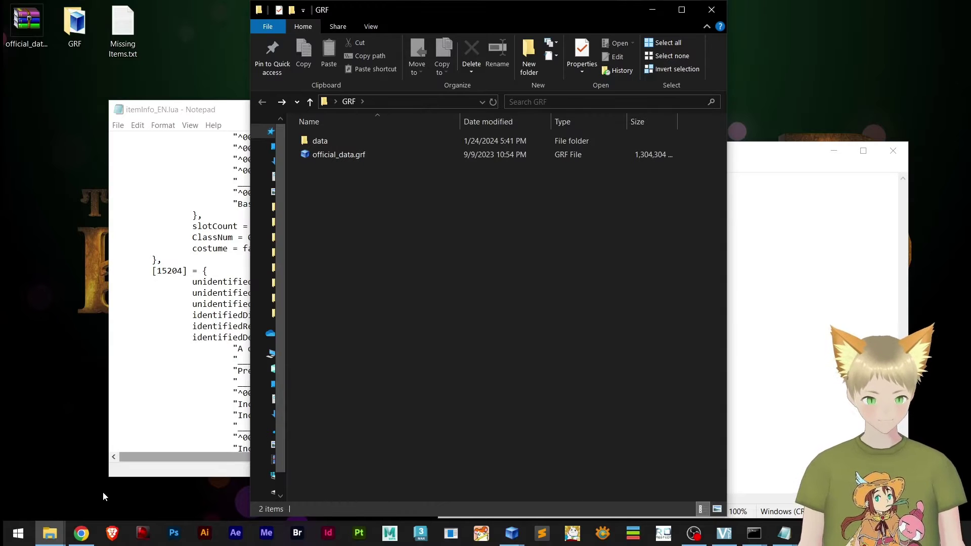
# - Switch among the open Explorer windows to check the GRF folder and Missing Items list
pyautogui.click(50, 533)
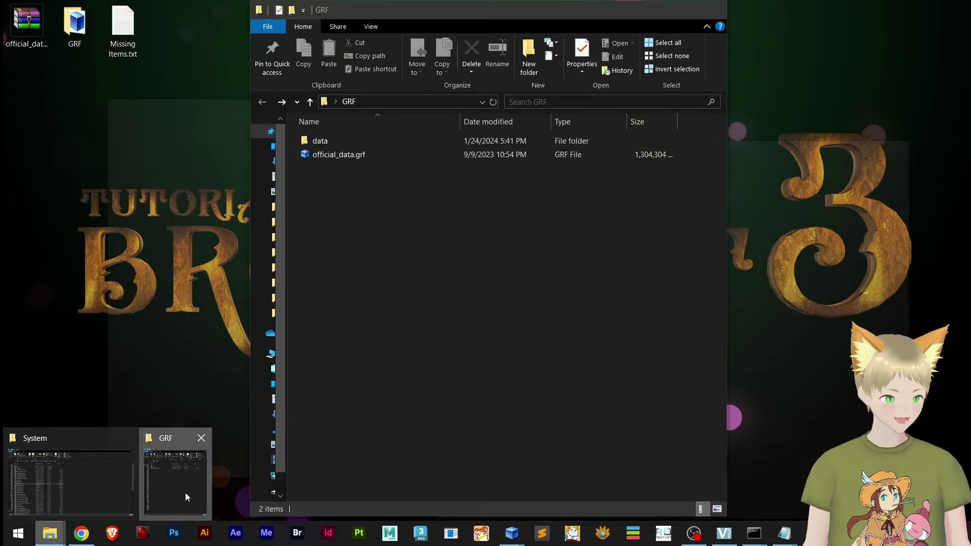
pyautogui.click(185, 492)
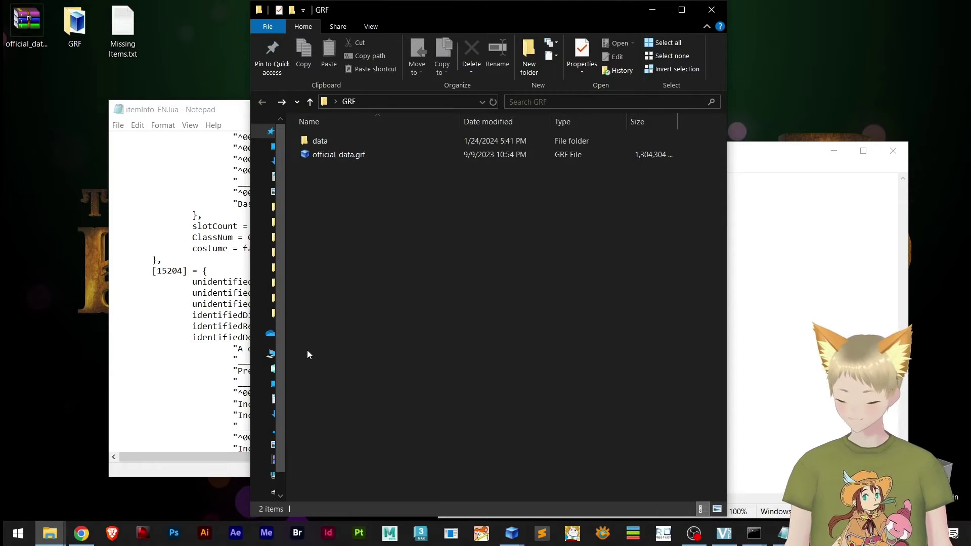
pyautogui.click(804, 238)
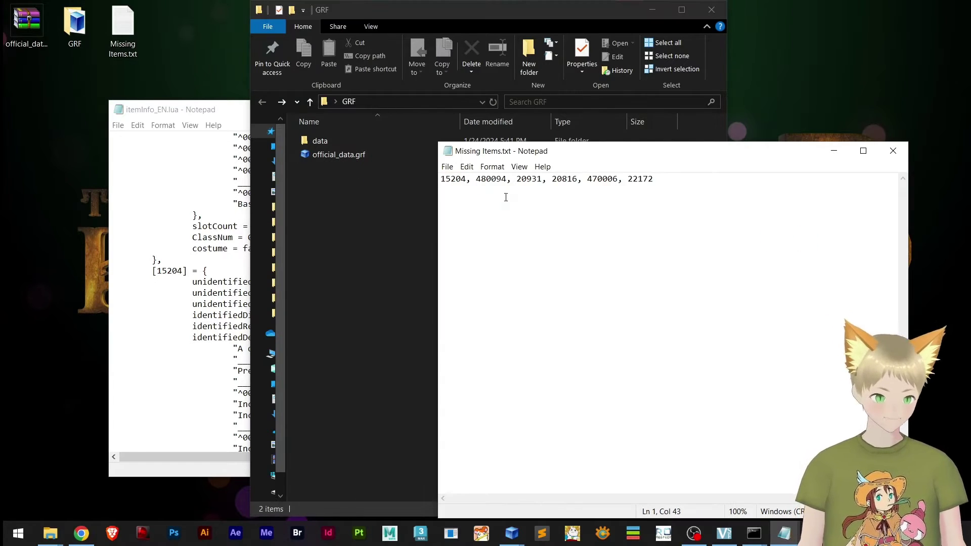
pyautogui.click(423, 223)
pyautogui.click(499, 362)
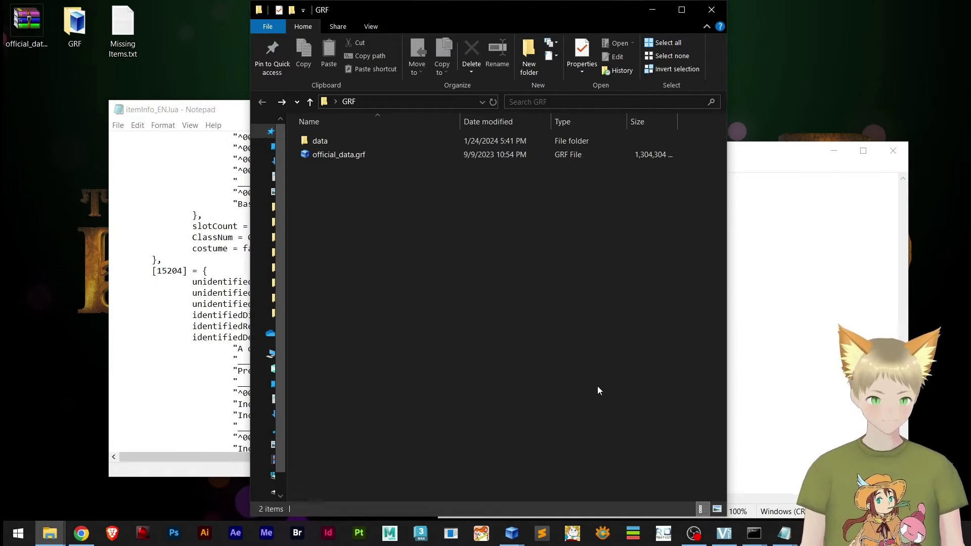
# - From 05_Renewal Server, open the Client folder and launch #Speedrun Tutorial.exe
pyautogui.click(56, 532)
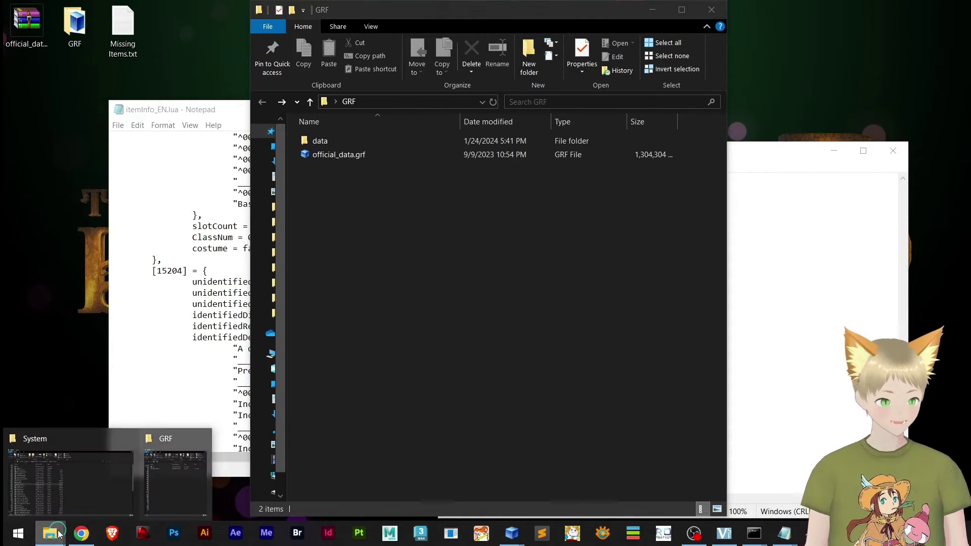
pyautogui.click(88, 503)
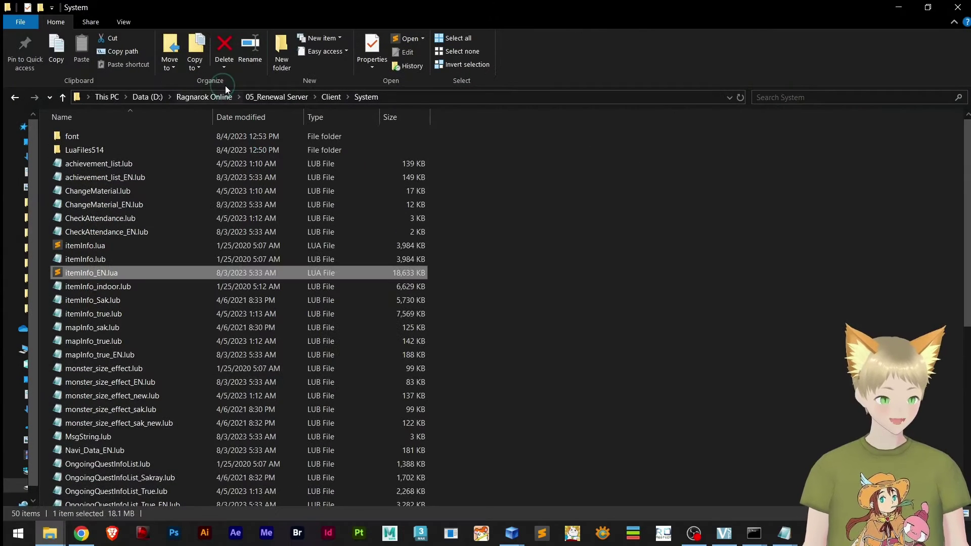
pyautogui.click(261, 96)
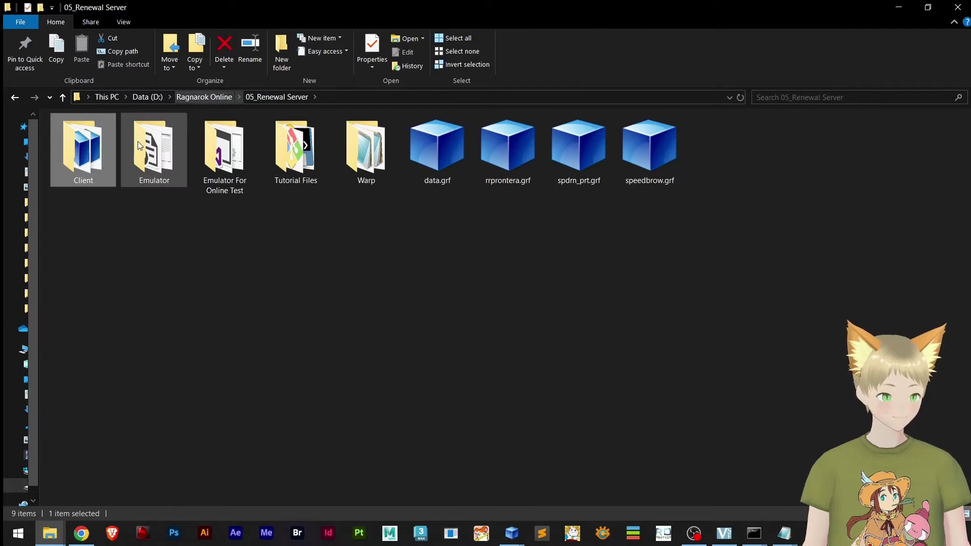
pyautogui.doubleClick(102, 151)
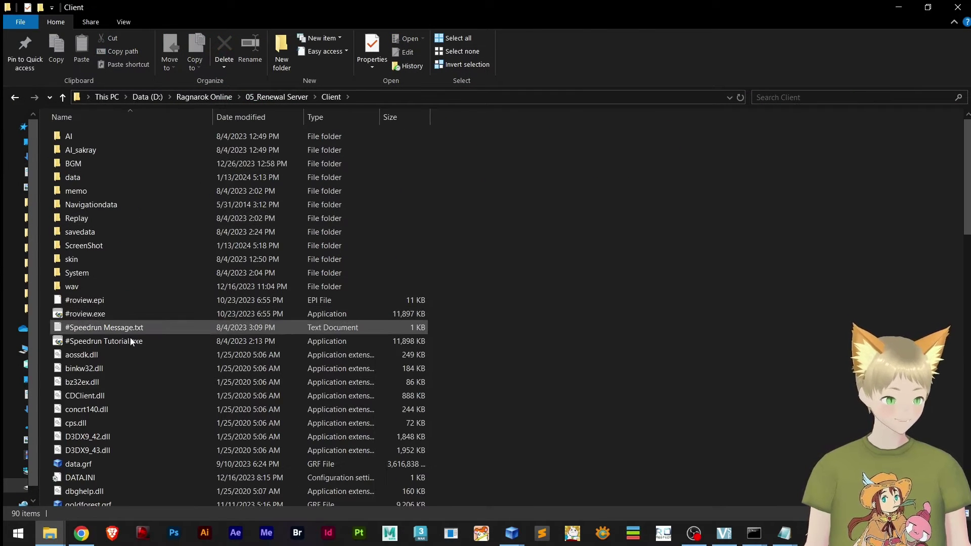
pyautogui.doubleClick(132, 341)
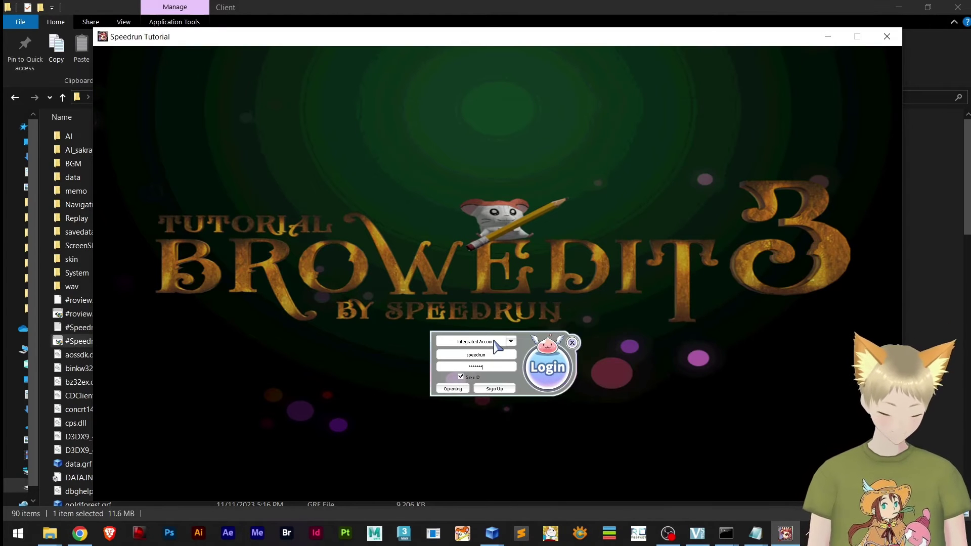
# - Log in to the game and copy item ID 480094 from the Missing Items list
pyautogui.press('Return')
pyautogui.press('Return')
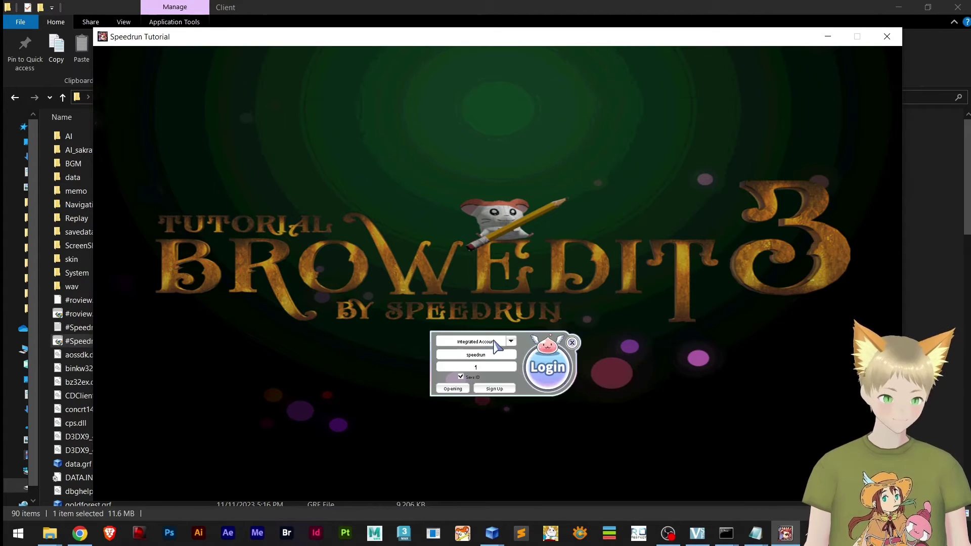
pyautogui.press('Return')
pyautogui.press('Return')
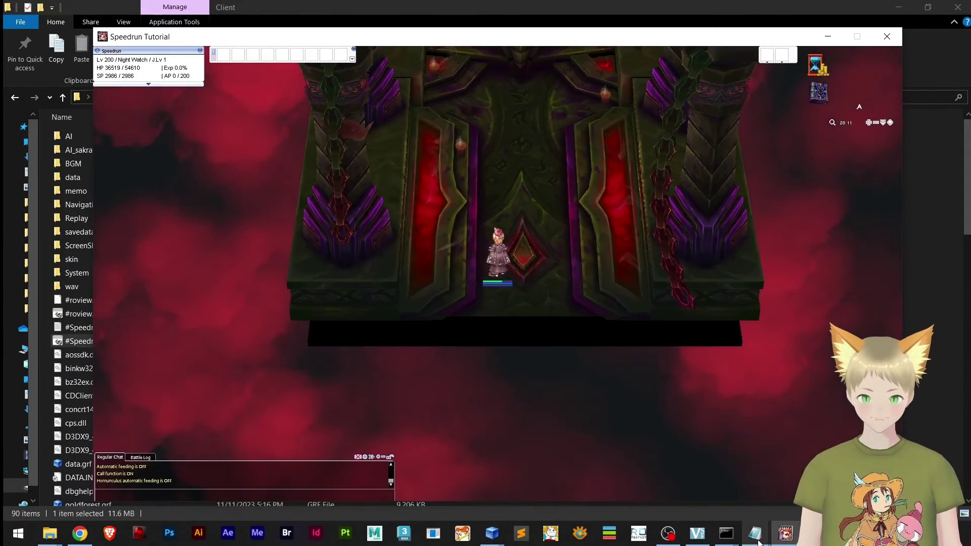
pyautogui.moveTo(755, 533)
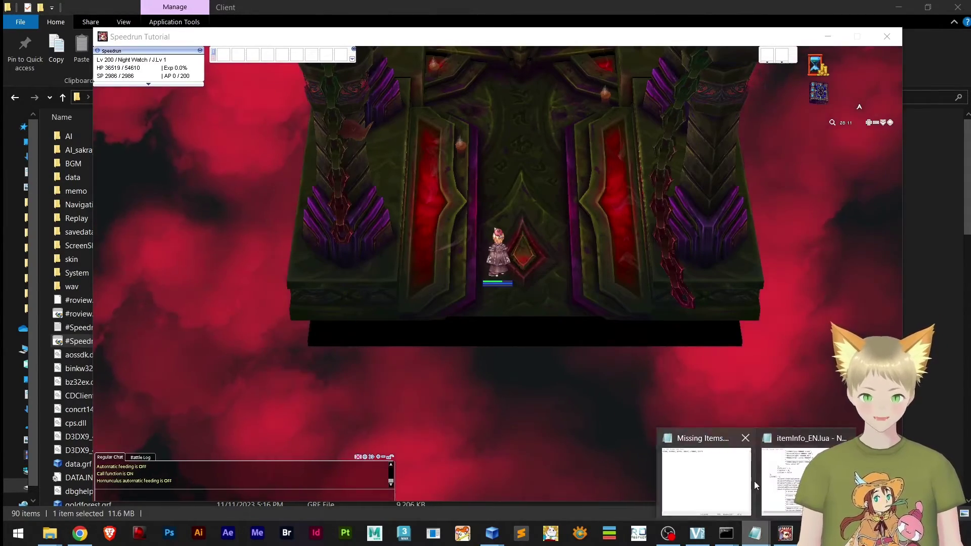
pyautogui.click(706, 478)
pyautogui.doubleClick(506, 181)
pyautogui.keyDown('shift'); pyautogui.click(501, 183); pyautogui.keyUp('shift')
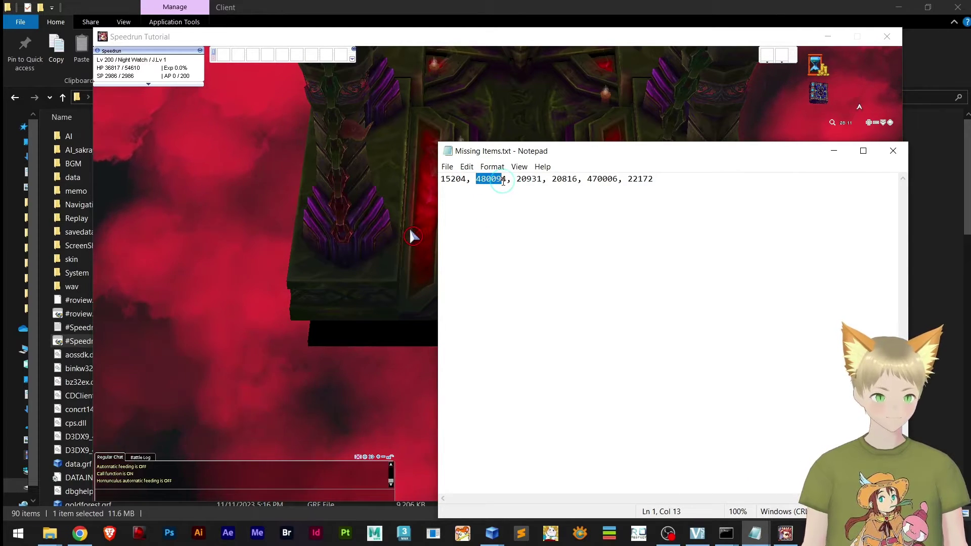
pyautogui.click(446, 218)
pyautogui.click(441, 237)
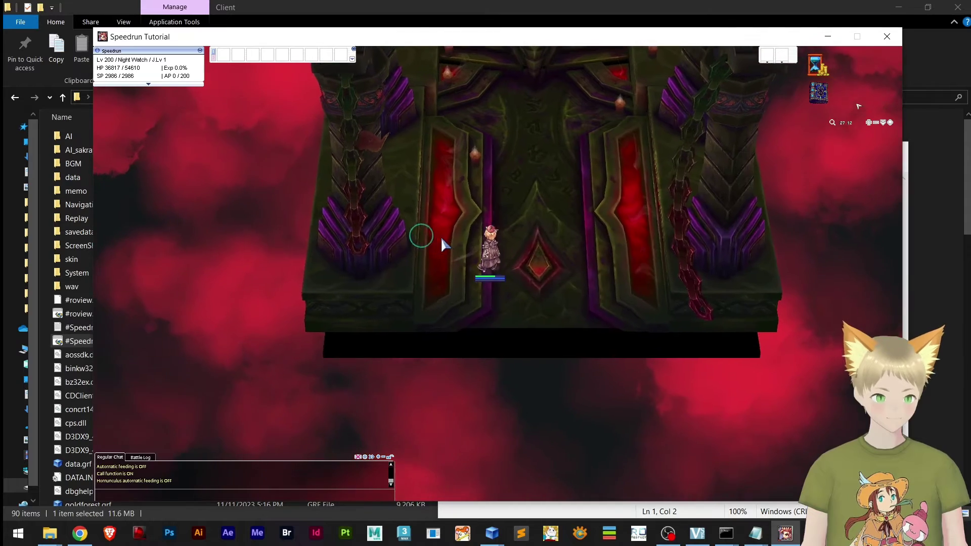
pyautogui.press('Return')
pyautogui.write('@')
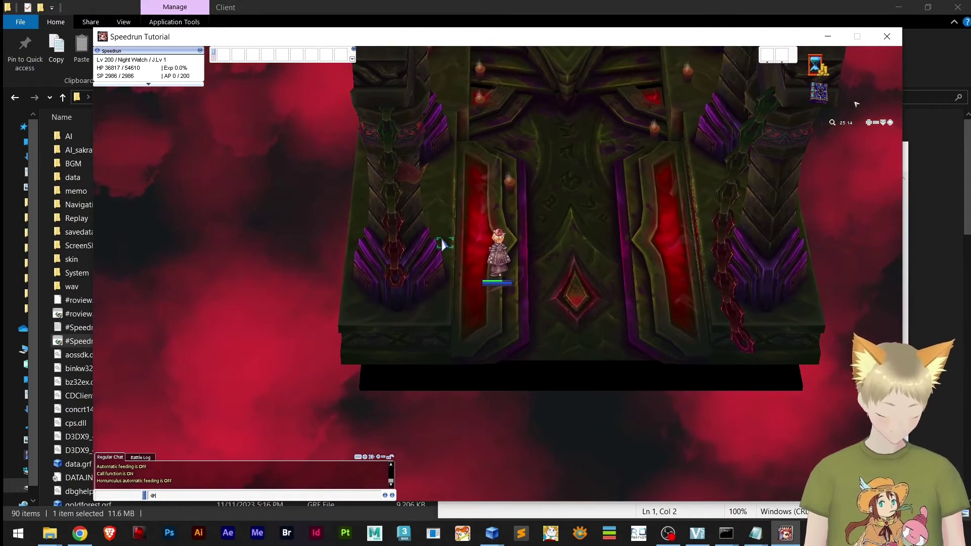
pyautogui.write('item 501')
pyautogui.press('Return')
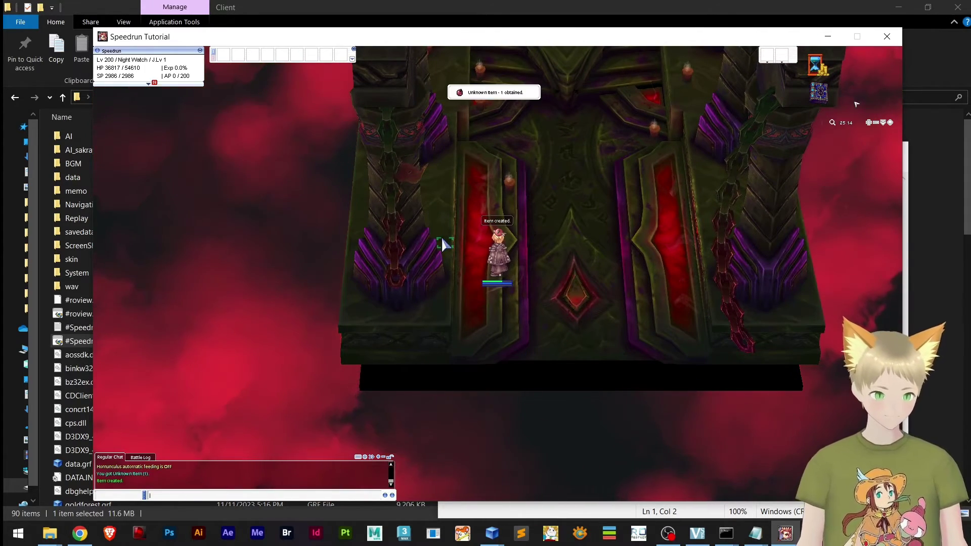
pyautogui.hotkey('alt', 'e')
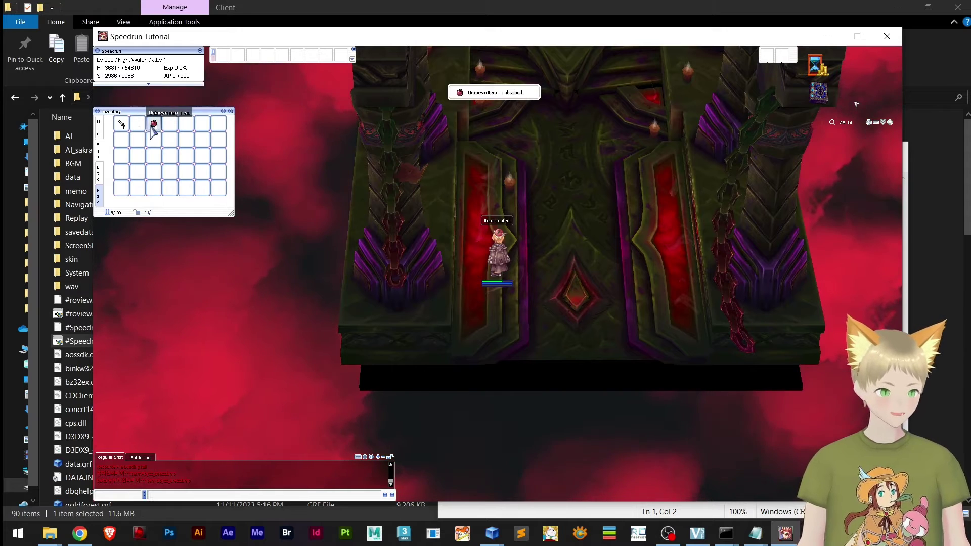
pyautogui.hotkey('alt', 'e')
# - Copy IDs 20931 and 480094 from the Missing Items list and bring up itemInfo_EN.lua
pyautogui.hotkey('alt', 'Tab')
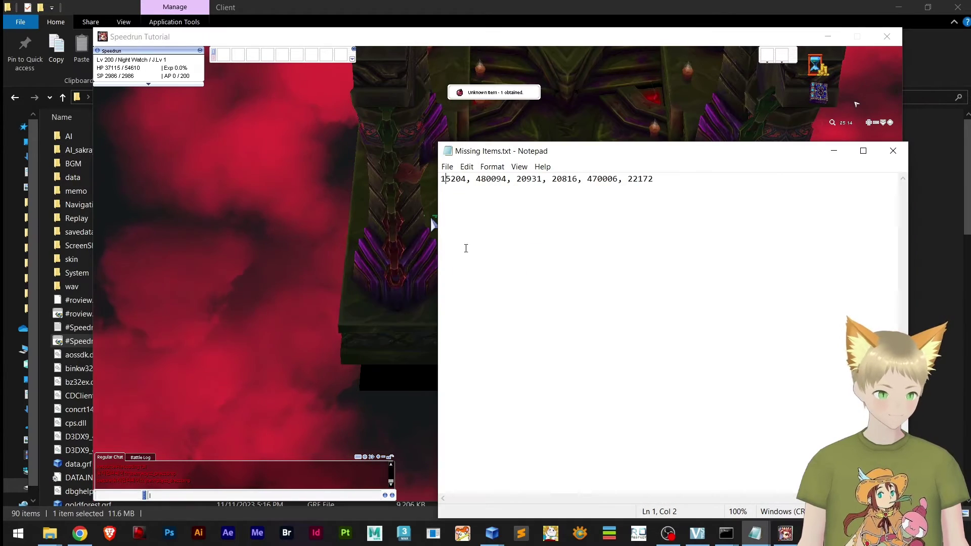
pyautogui.moveTo(542, 179); pyautogui.dragTo(519, 179)
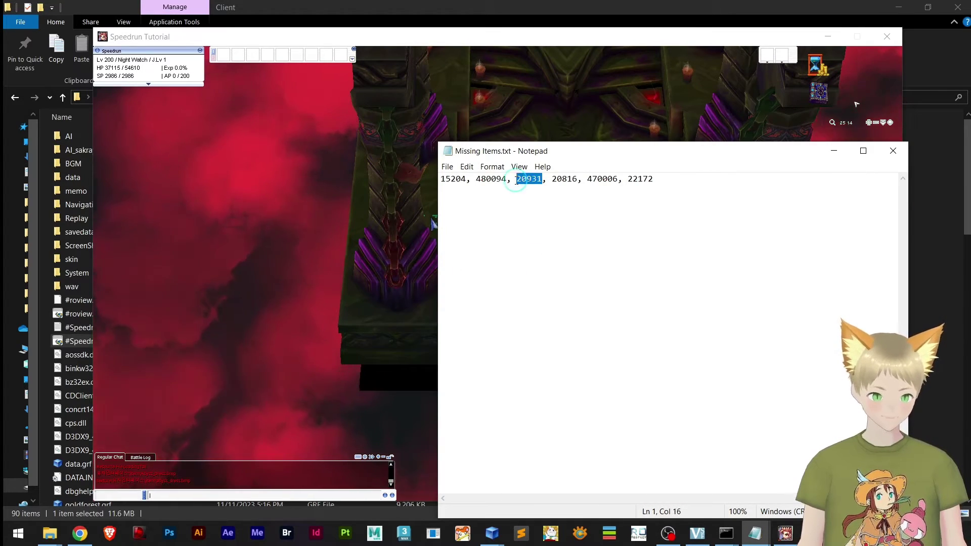
pyautogui.click(403, 269)
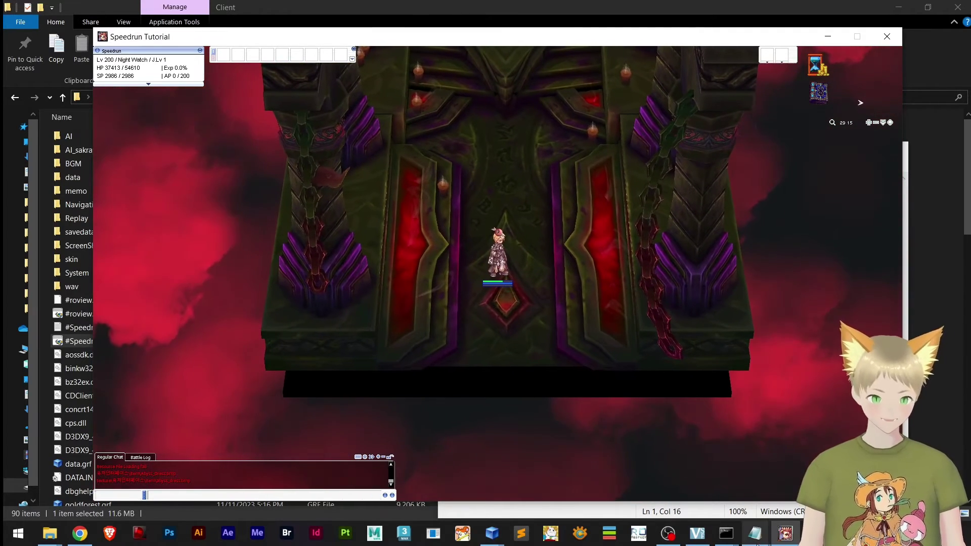
pyautogui.click(747, 540)
pyautogui.click(705, 471)
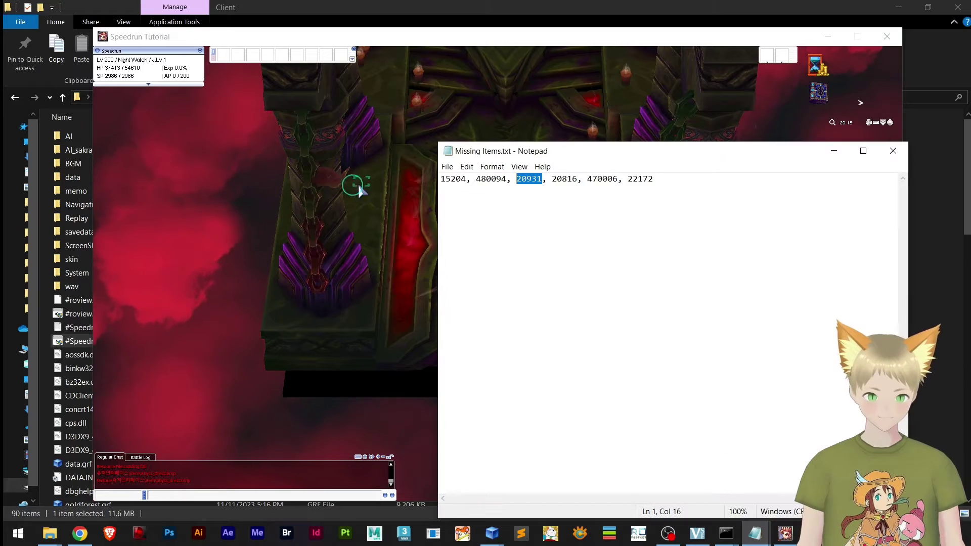
pyautogui.doubleClick(506, 178)
pyautogui.hotkey('ctrl', 'c')
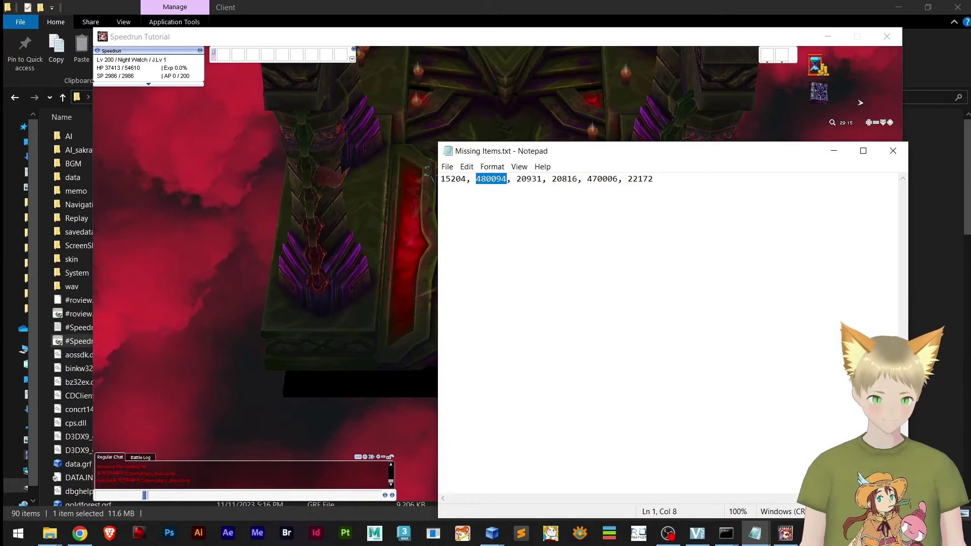
pyautogui.click(762, 535)
pyautogui.click(713, 471)
# - Search itemInfo_EN.lua downward for 480094 and dismiss the 'Cannot find' result
pyautogui.click(466, 263)
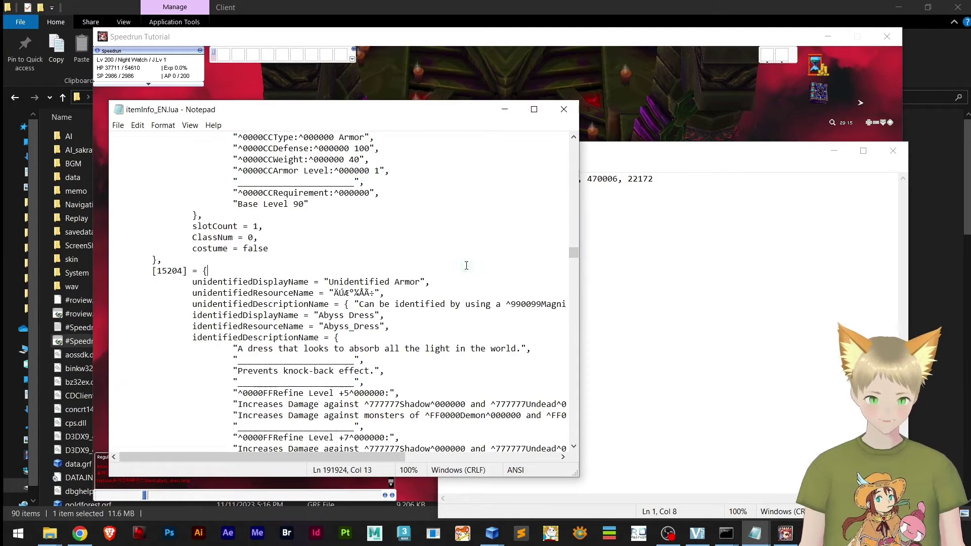
pyautogui.hotkey('ctrl', 'v')
pyautogui.press('Return')
pyautogui.press('Return')
pyautogui.click(288, 269)
pyautogui.click(275, 239)
pyautogui.press('Return')
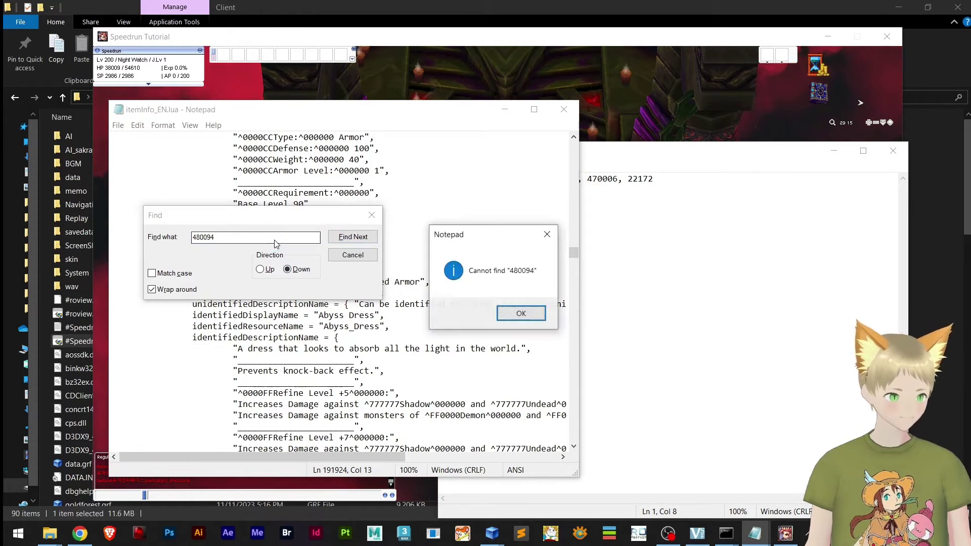
pyautogui.press('Return')
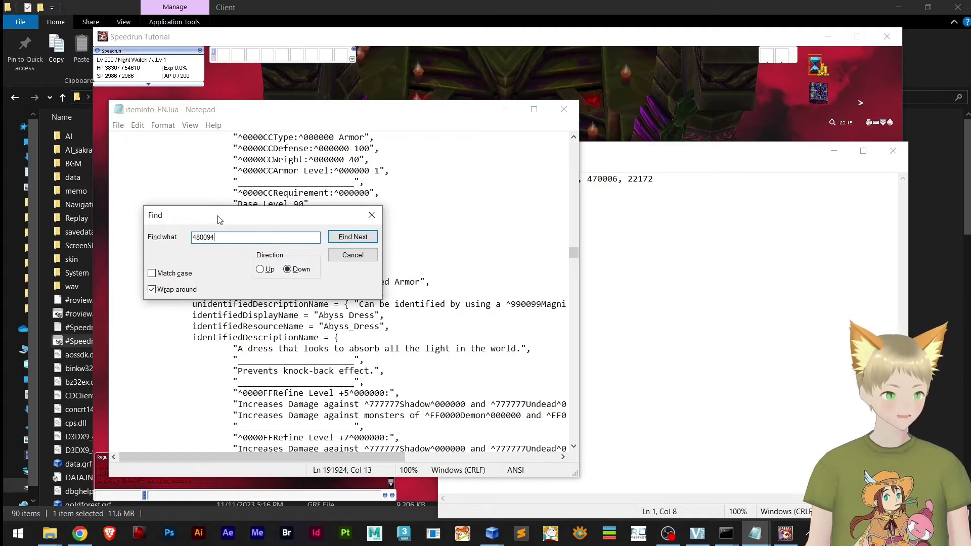
pyautogui.scroll(4, 282, 374)
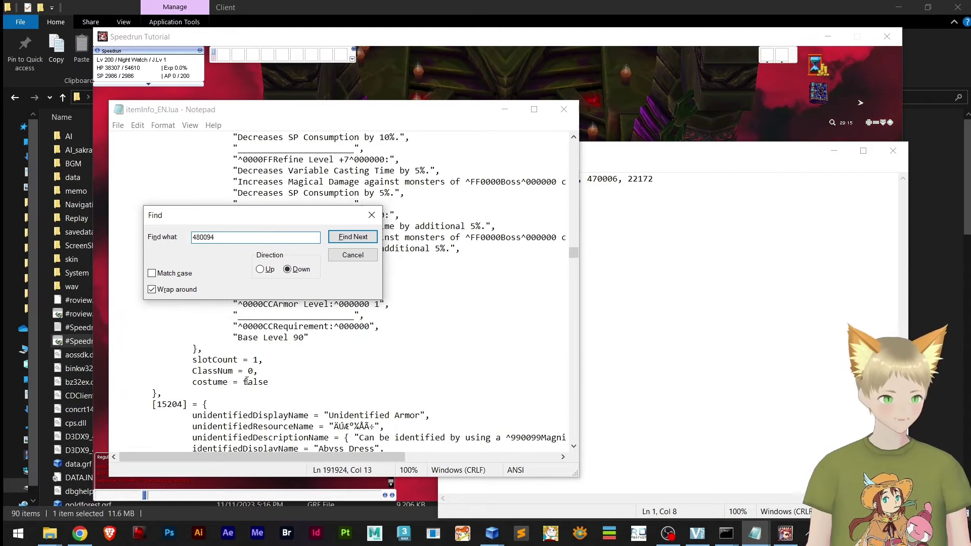
pyautogui.scroll(-2, 247, 382)
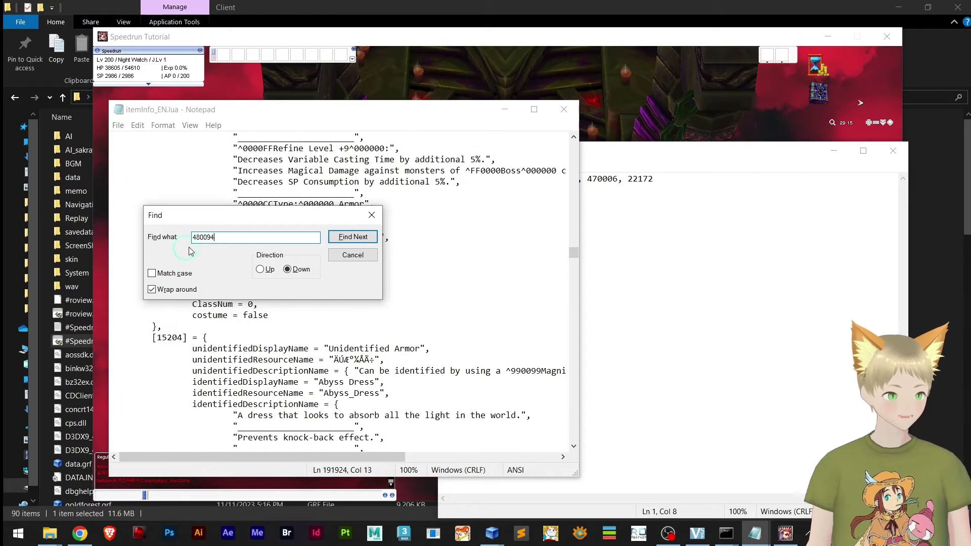
# - Browse the ROResourceCollection repository to twRO/System/iteminfo.lua
pyautogui.click(79, 533)
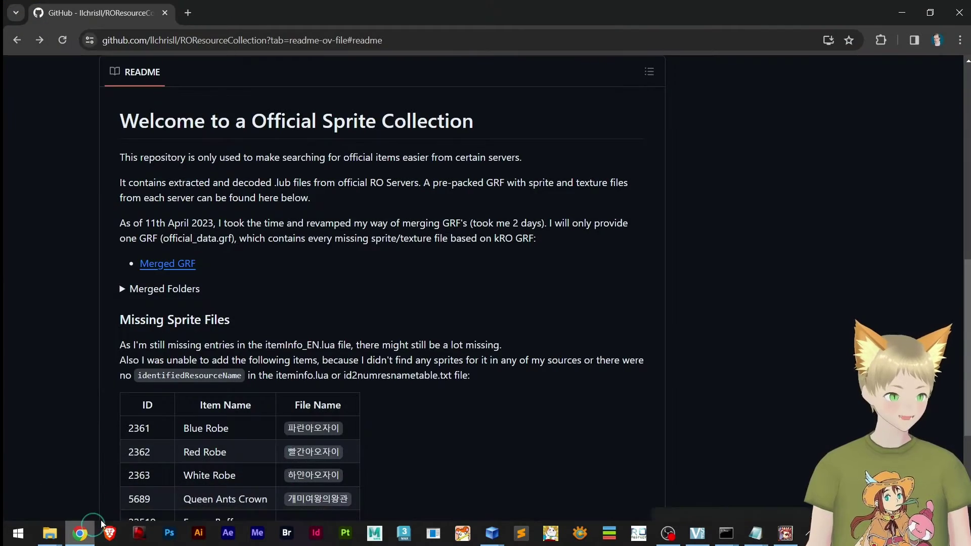
pyautogui.scroll(6, 364, 283)
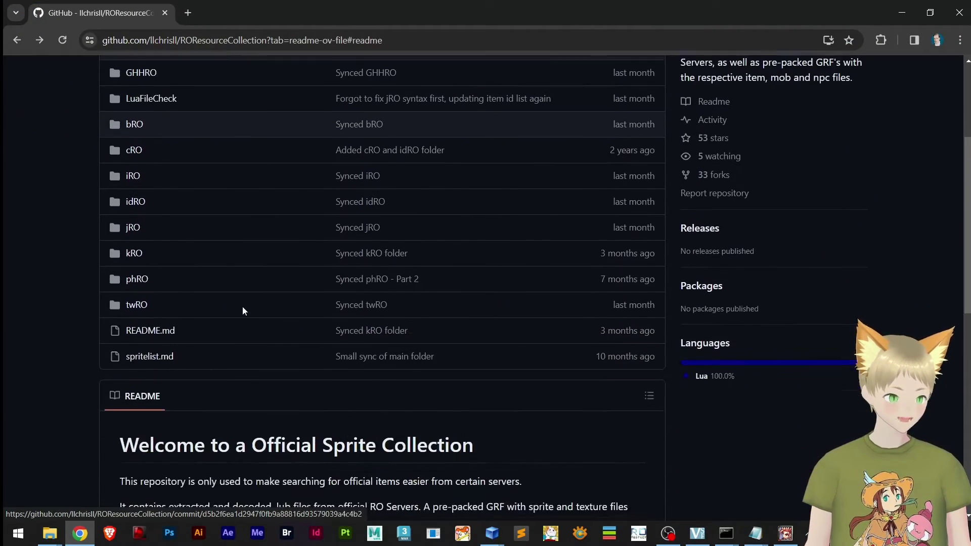
pyautogui.click(129, 307)
pyautogui.scroll(-1, 250, 313)
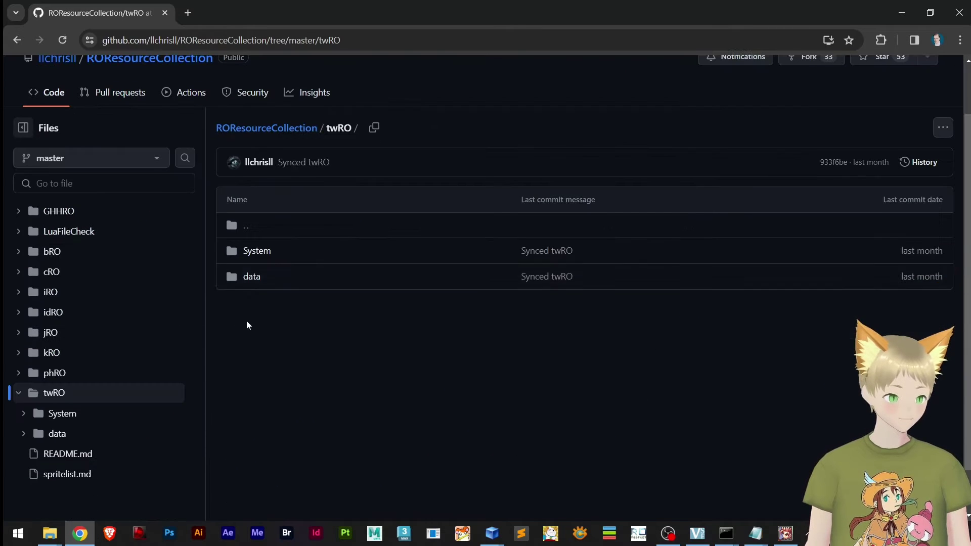
pyautogui.click(258, 251)
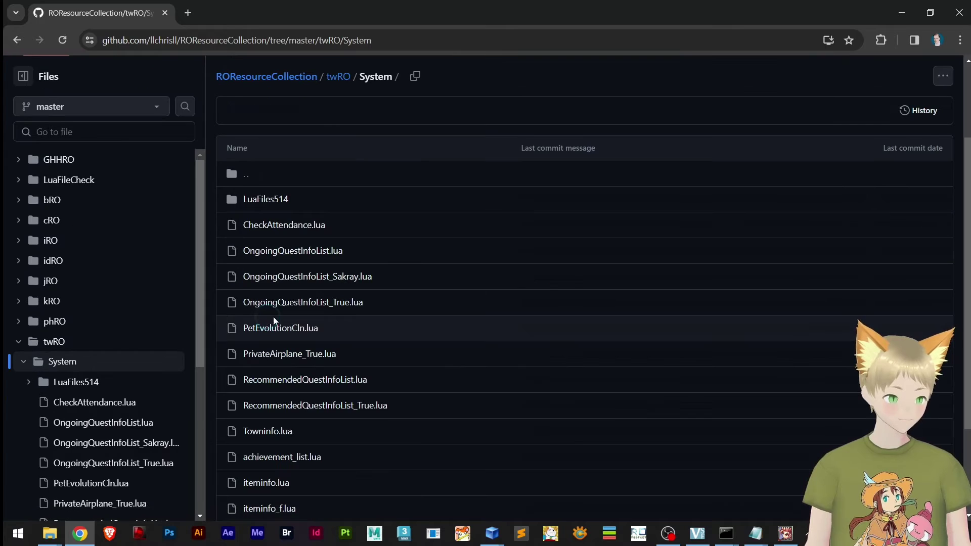
pyautogui.scroll(-2, 407, 325)
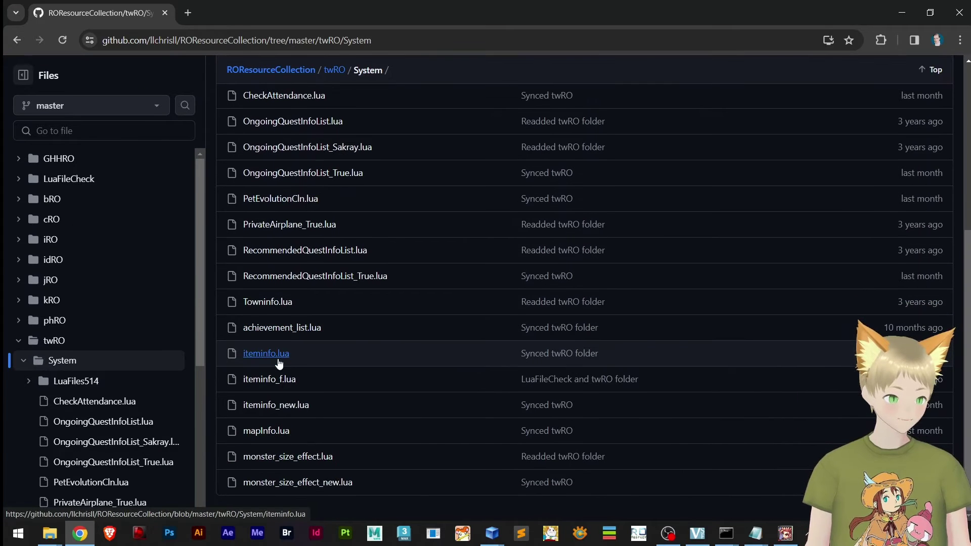
pyautogui.click(272, 356)
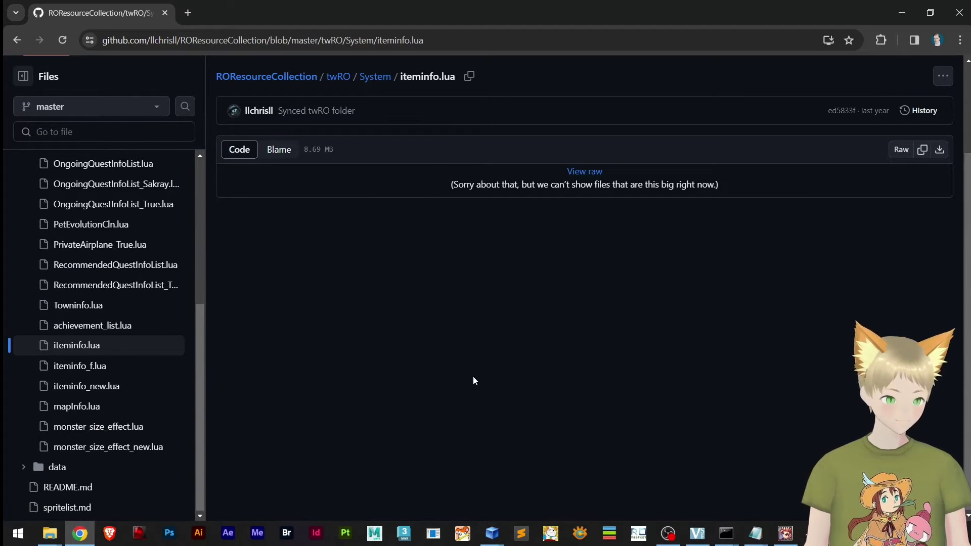
# - Download the raw twRO iteminfo.lua and show it in the Downloads folder
pyautogui.click(939, 150)
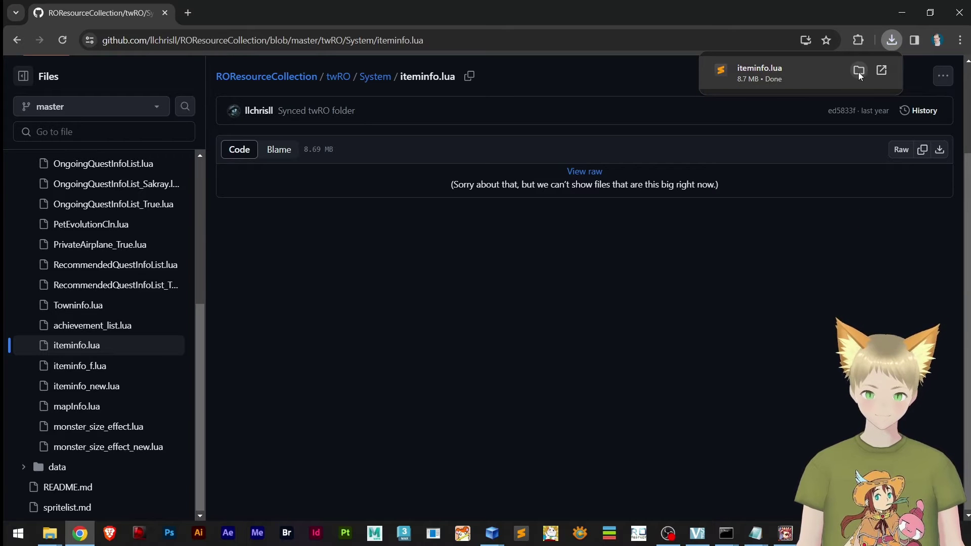
pyautogui.click(859, 70)
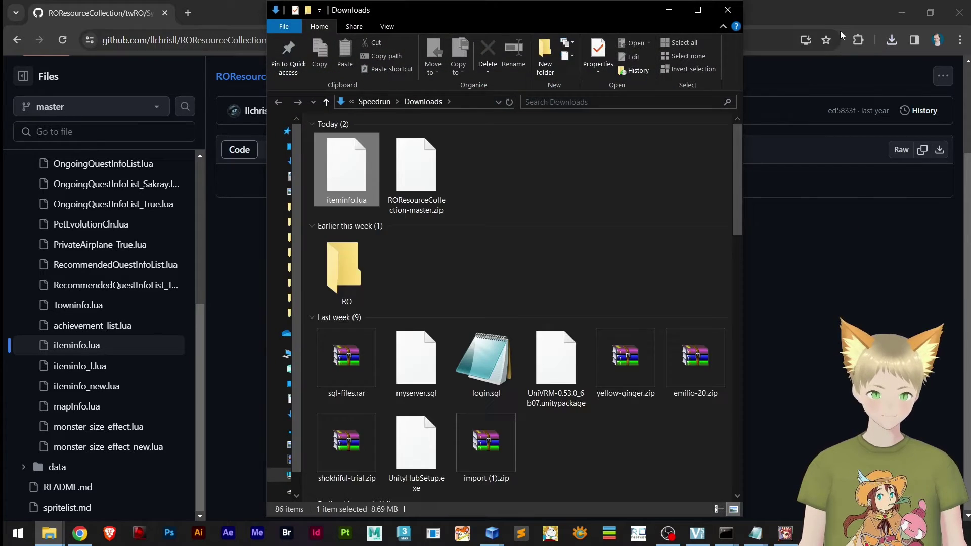
pyautogui.moveTo(548, 16); pyautogui.dragTo(970, 15)
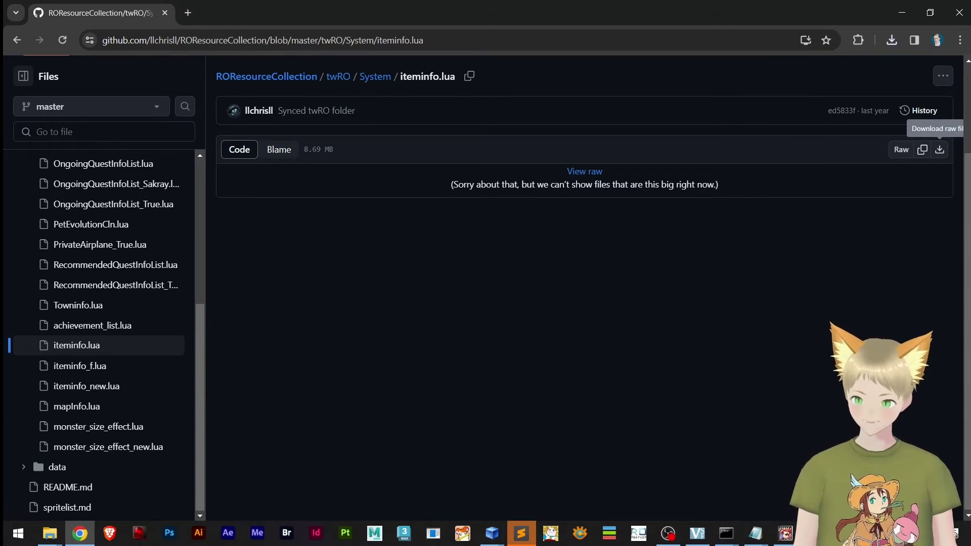
# - Open the twRO iteminfo.lua maximized in Sublime Text and search it for 480094
pyautogui.click(521, 534)
pyautogui.doubleClick(866, 71)
pyautogui.click(352, 231)
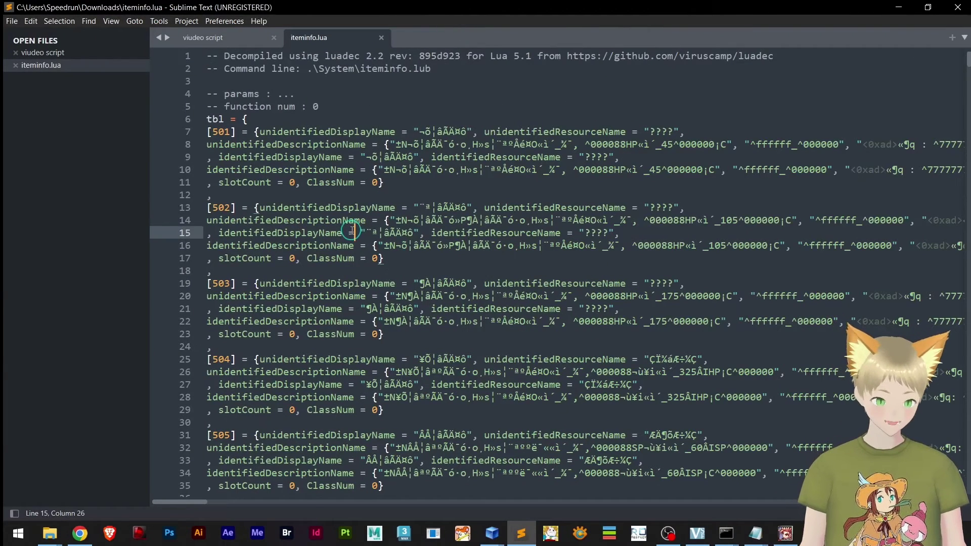
pyautogui.hotkey('ctrl', 'f')
pyautogui.hotkey('ctrl', 'v')
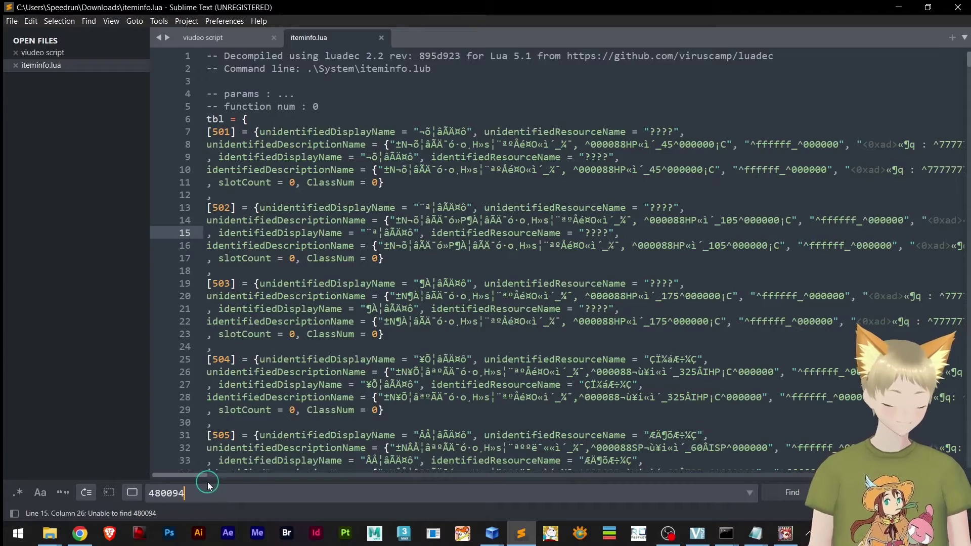
# - Scroll through the garbled iteminfo.lua without finding 480094, then close it
pyautogui.scroll(-15, 619, 298)
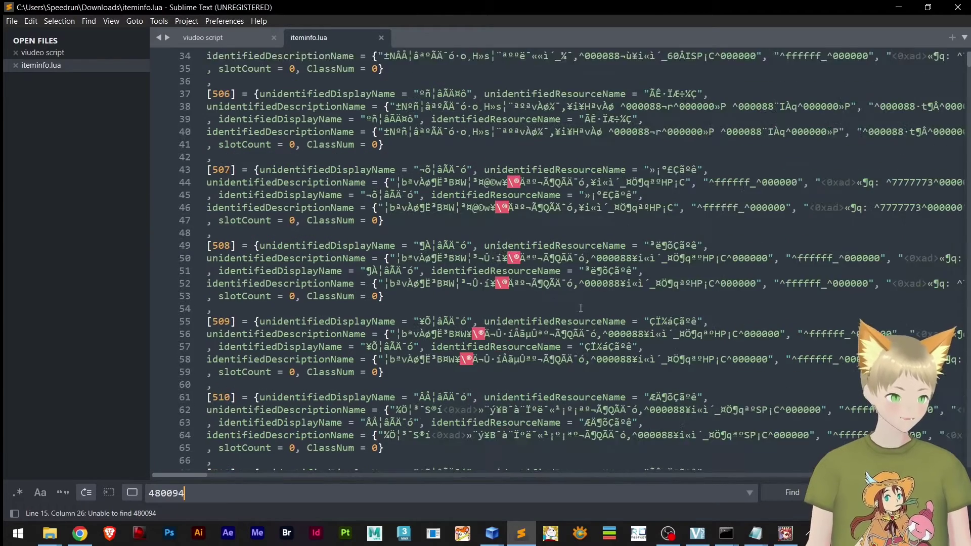
pyautogui.scroll(5, 303, 455)
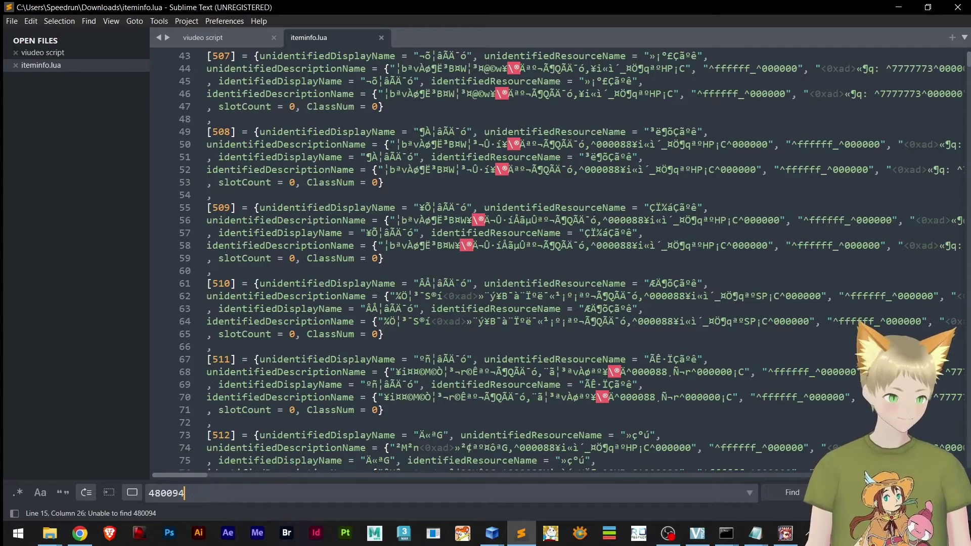
pyautogui.scroll(14, 704, 228)
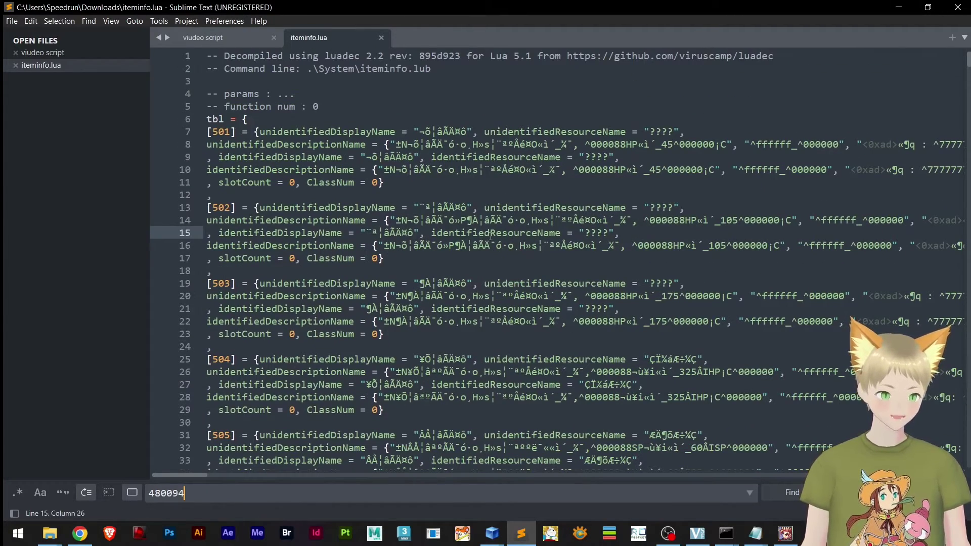
pyautogui.scroll(-20, 482, 190)
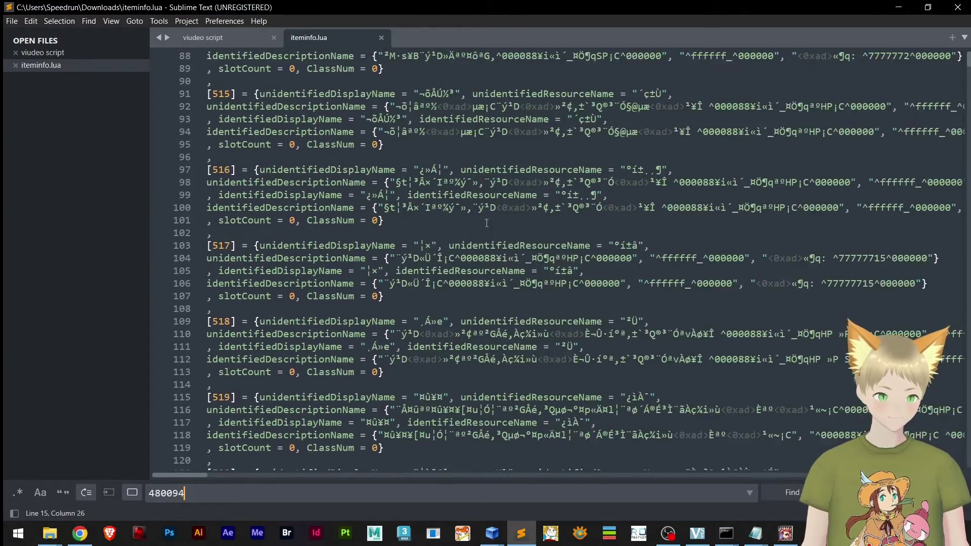
pyautogui.scroll(-20, 478, 268)
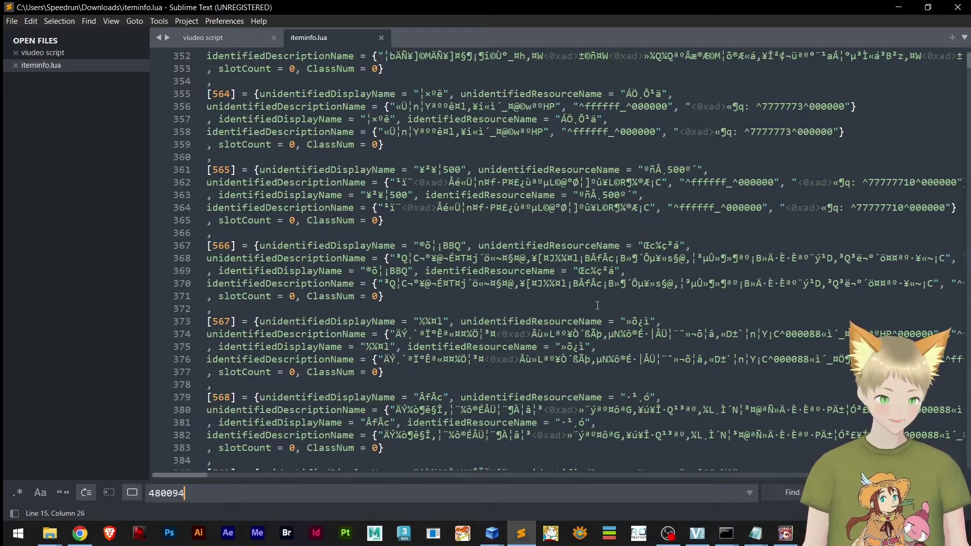
pyautogui.scroll(-20, 378, 230)
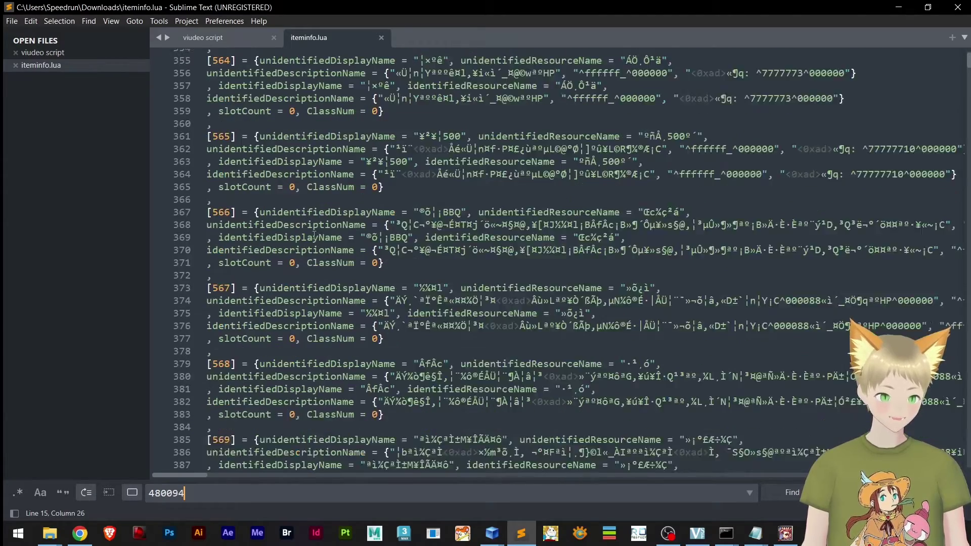
pyautogui.scroll(-20, 358, 269)
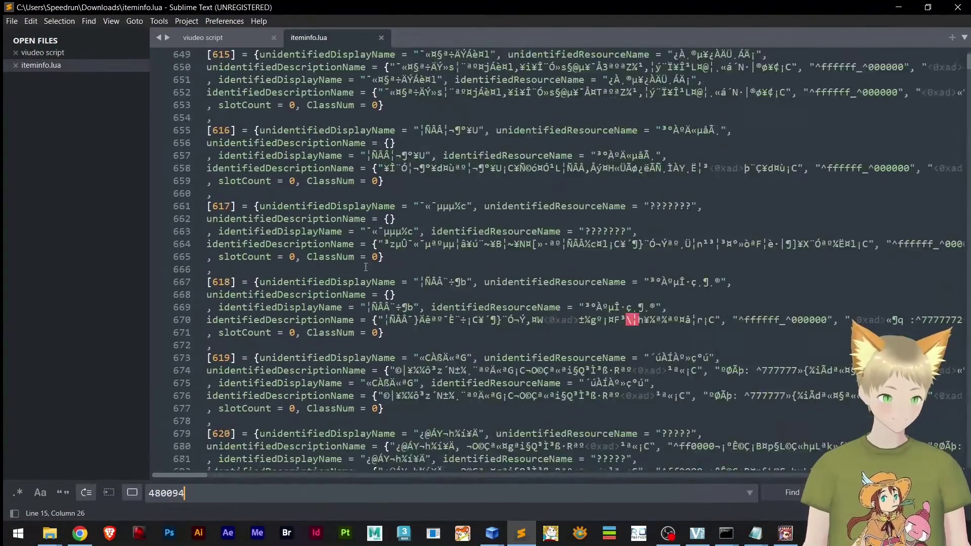
pyautogui.scroll(-17, 382, 277)
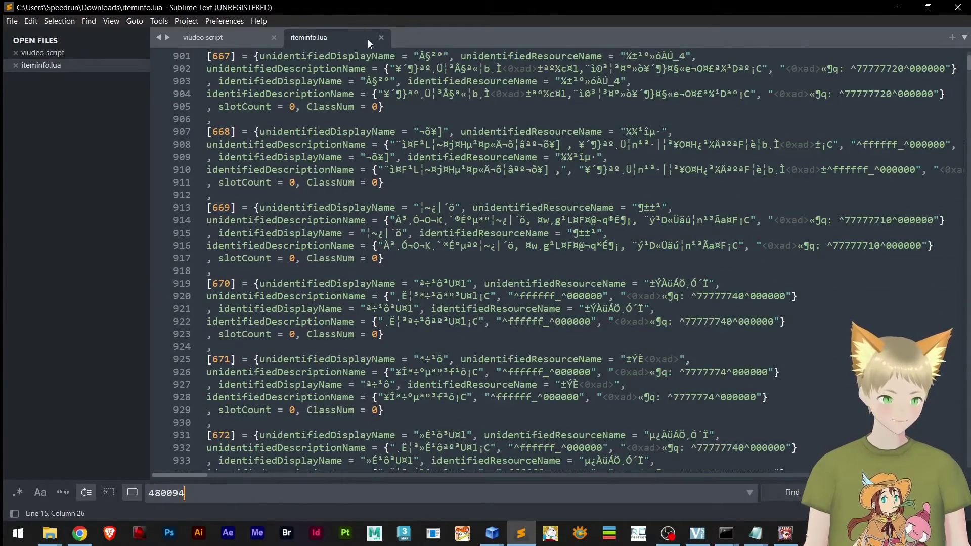
pyautogui.click(382, 37)
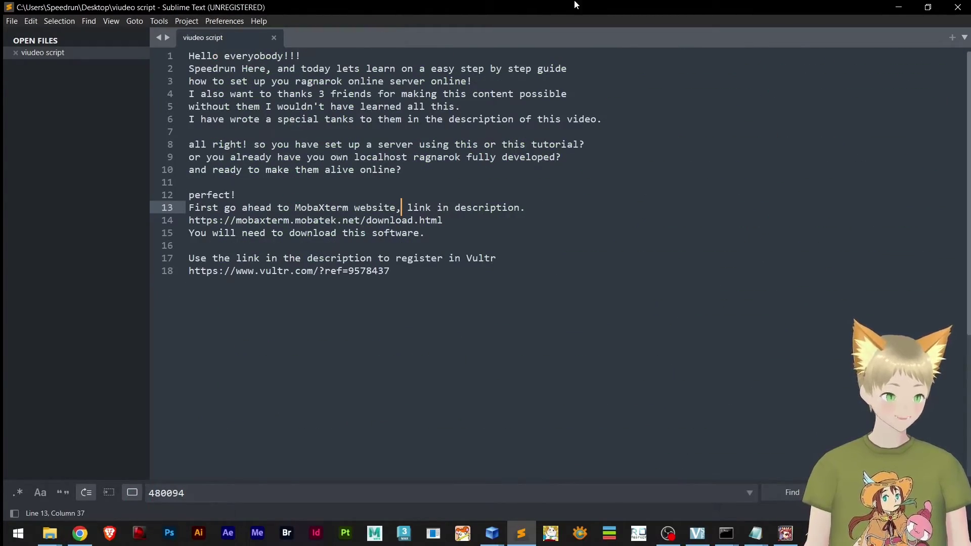
# - Go back in the browser to the ROResourceCollection repository root
pyautogui.click(909, 8)
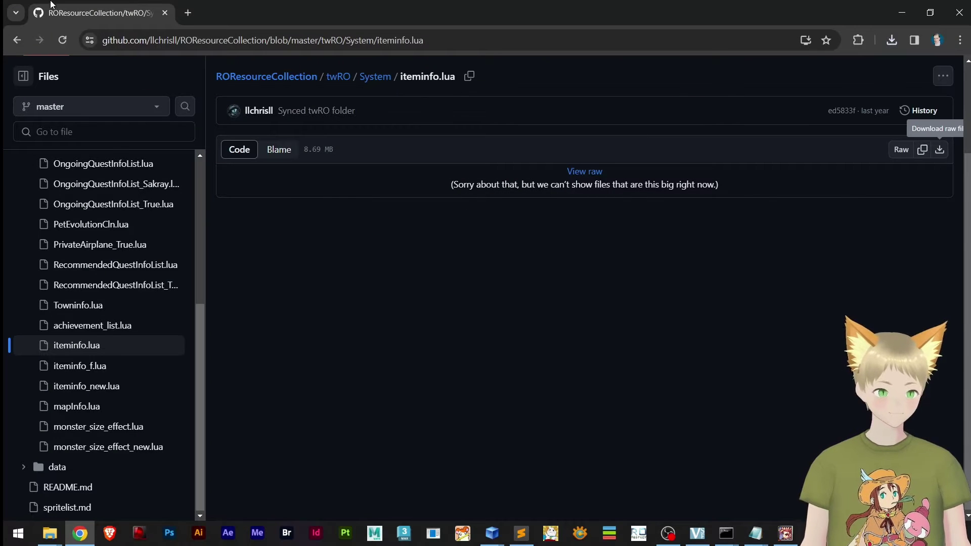
pyautogui.click(16, 41)
pyautogui.click(16, 45)
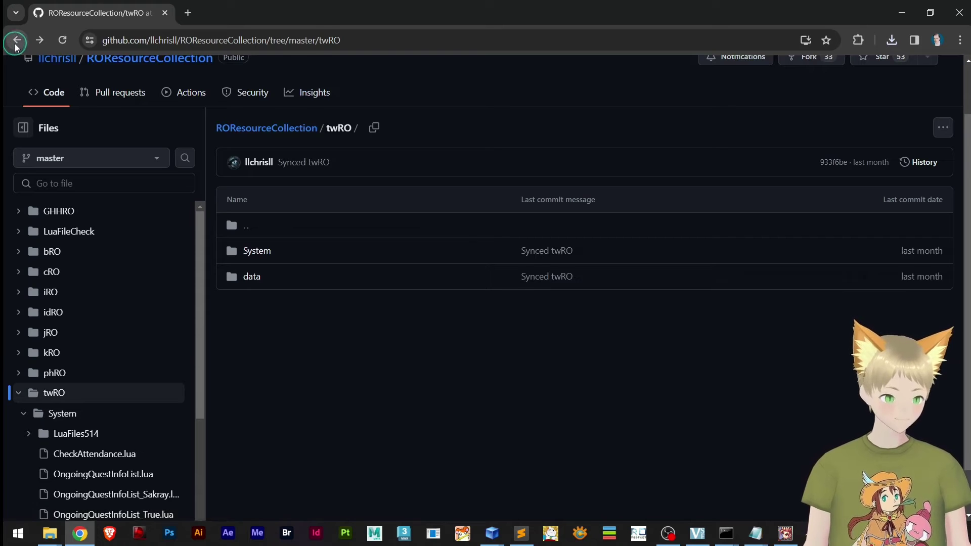
pyautogui.click(14, 46)
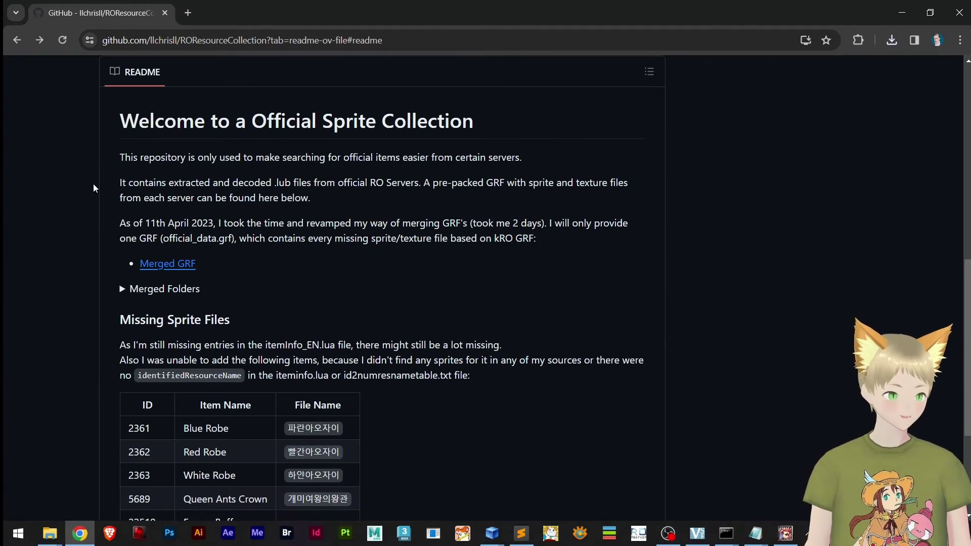
pyautogui.click(16, 40)
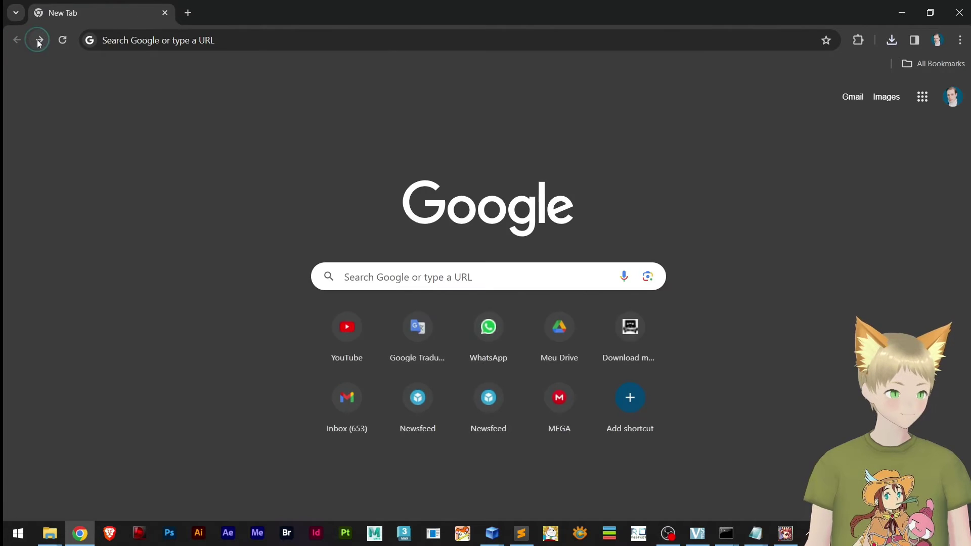
pyautogui.click(39, 40)
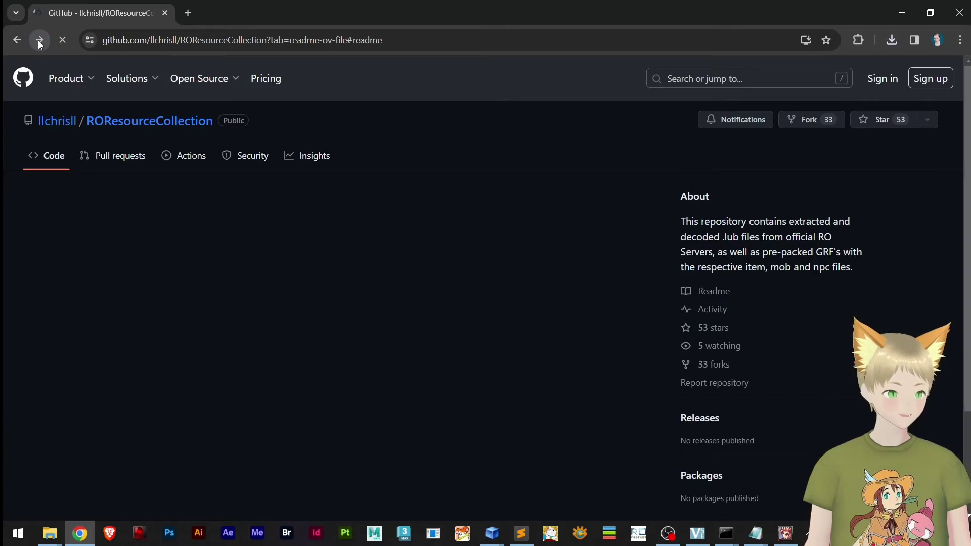
pyautogui.moveTo(65, 78)
pyautogui.scroll(-5, 390, 327)
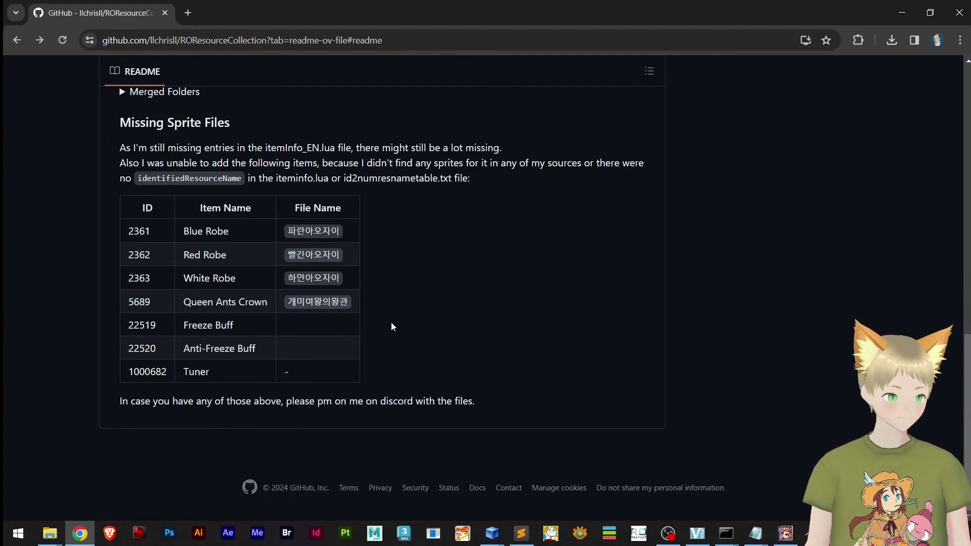
pyautogui.scroll(15, 393, 326)
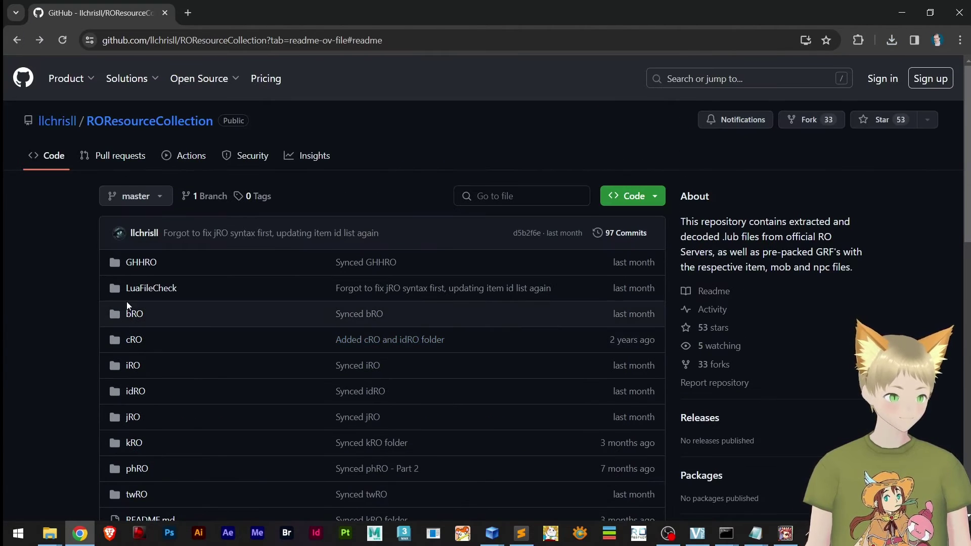
pyautogui.scroll(-2, 132, 306)
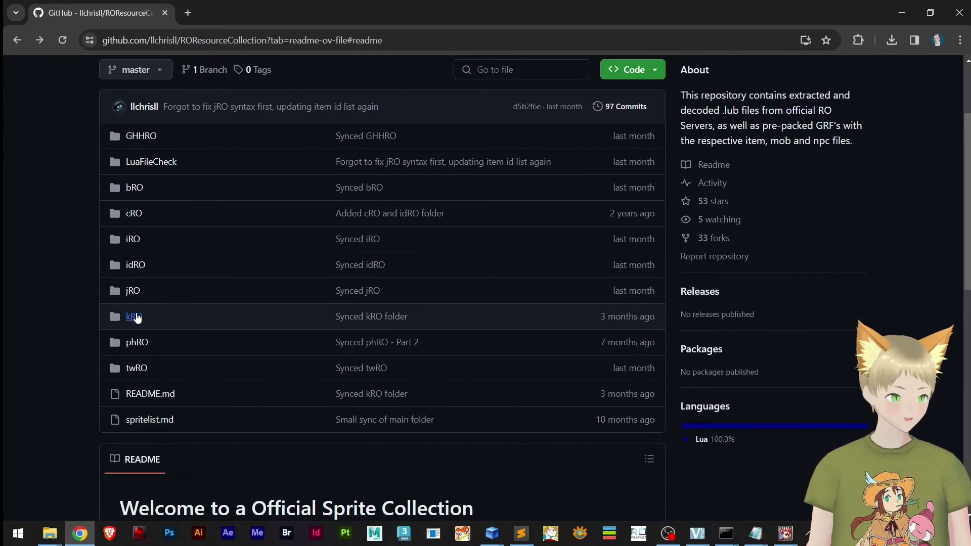
# - Open jRO/System/iteminfo.lua and download the raw file
pyautogui.click(133, 293)
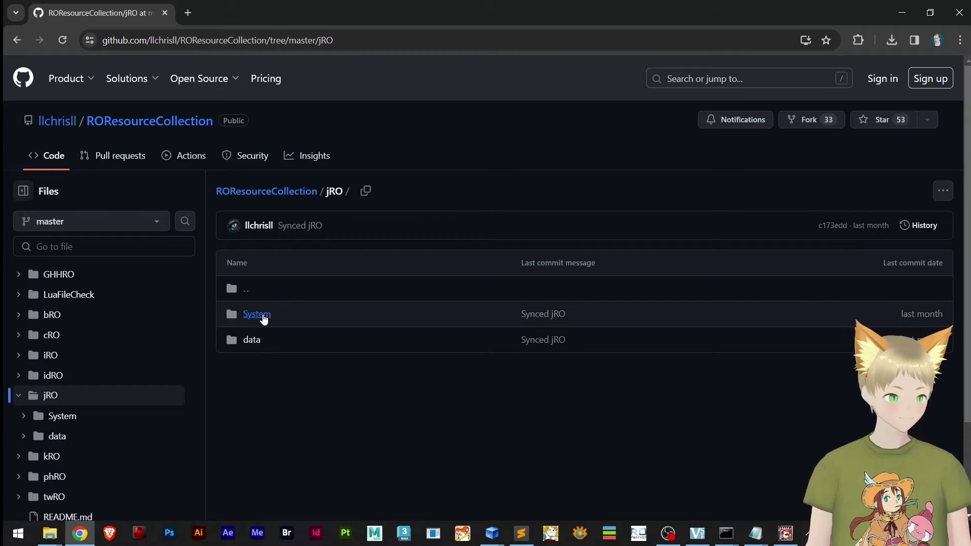
pyautogui.click(254, 318)
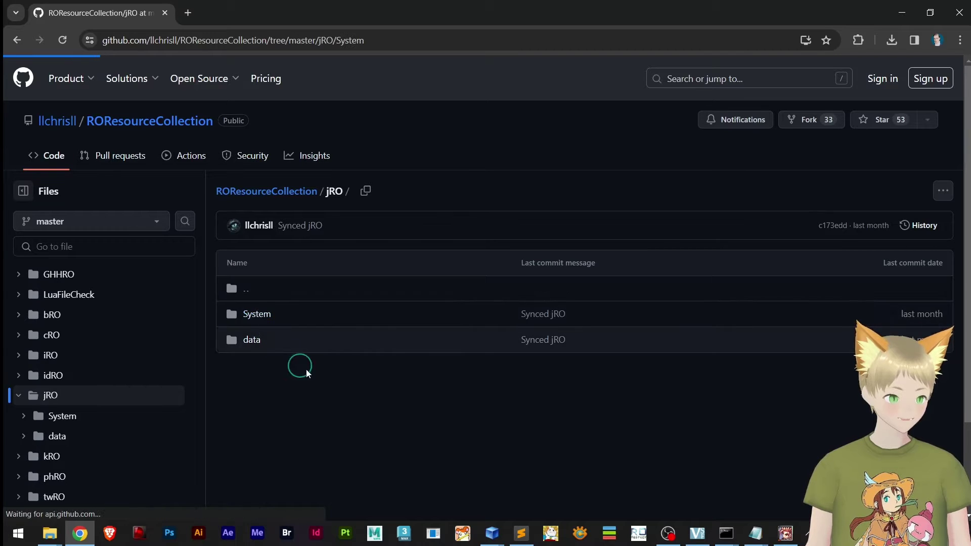
pyautogui.scroll(-2, 267, 354)
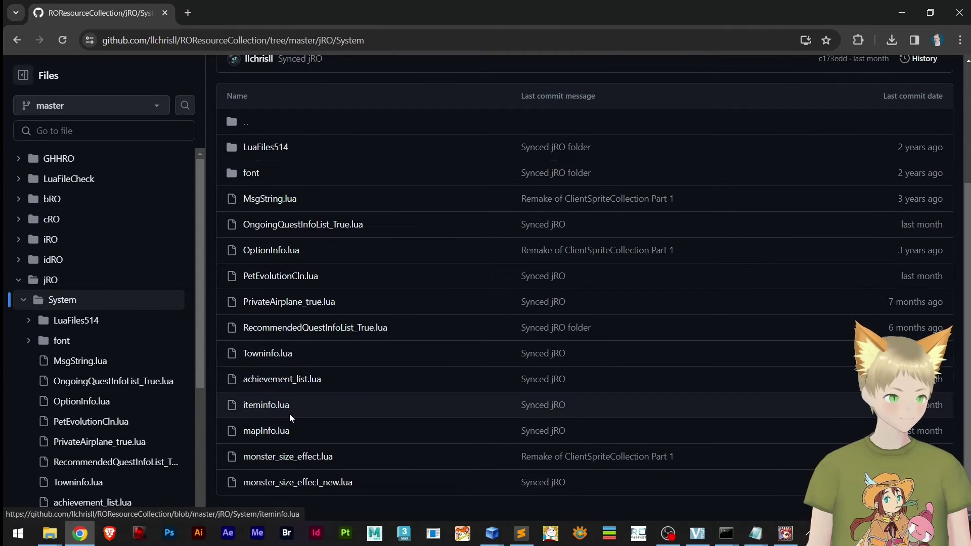
pyautogui.click(259, 405)
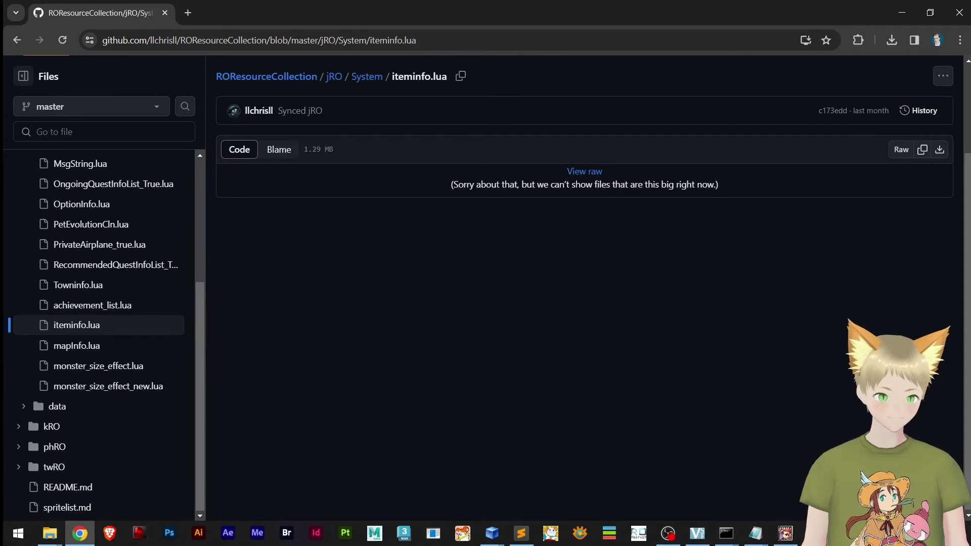
pyautogui.click(940, 149)
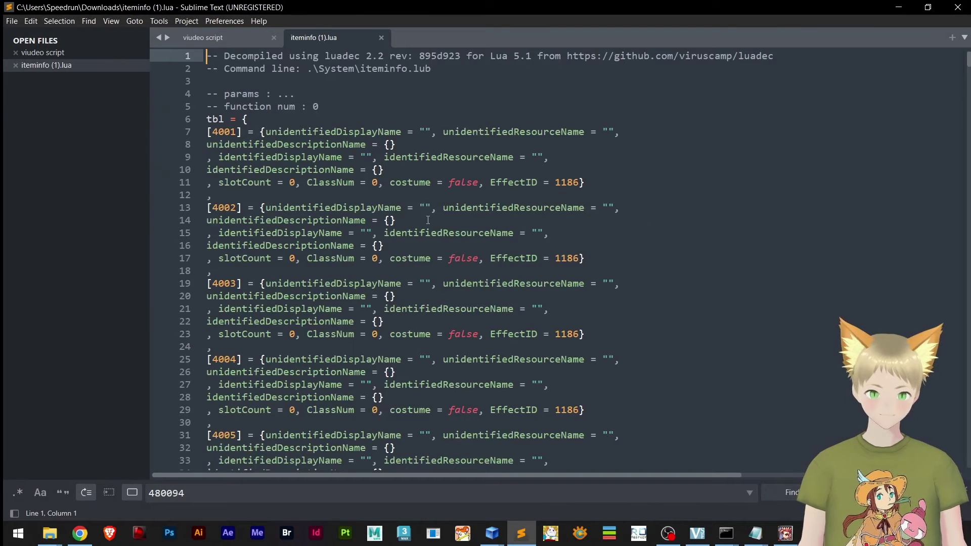
# - Search iteminfo (1).lua for 480094, then close it and minimize Sublime Text
pyautogui.click(426, 219)
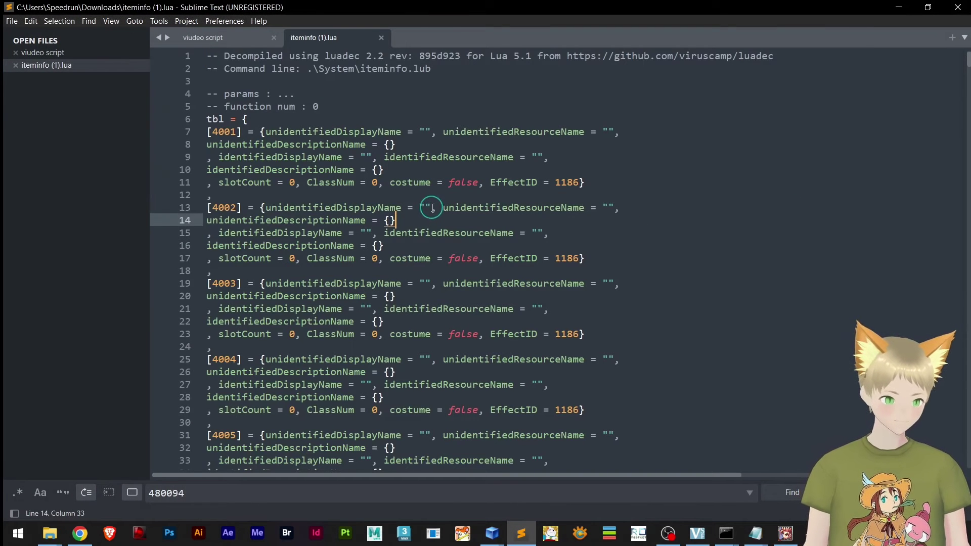
pyautogui.hotkey('ctrl', 'f')
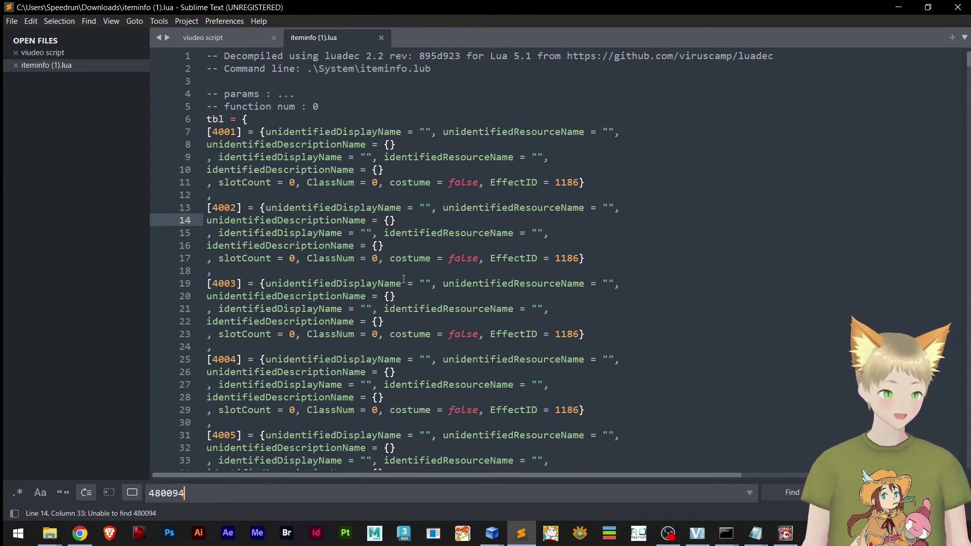
pyautogui.scroll(-6, 302, 359)
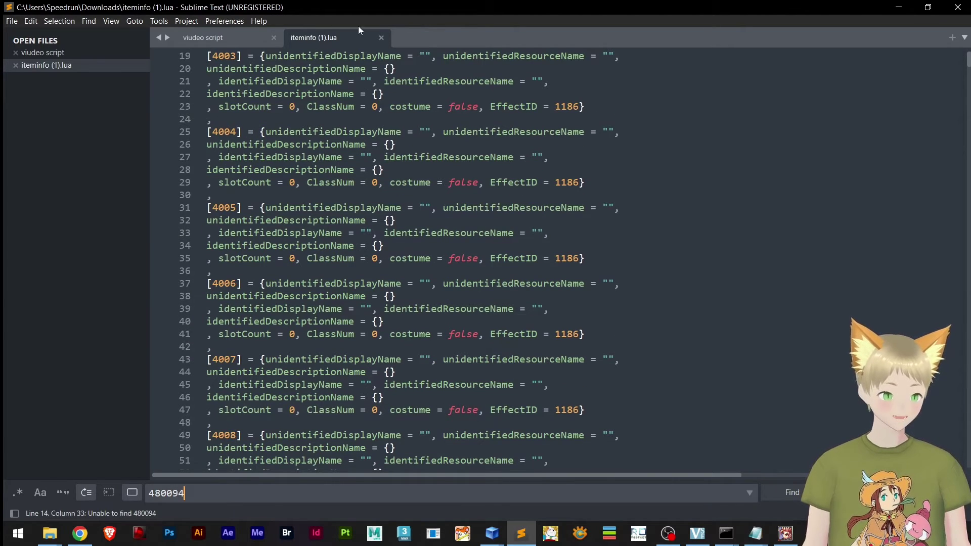
pyautogui.click(382, 38)
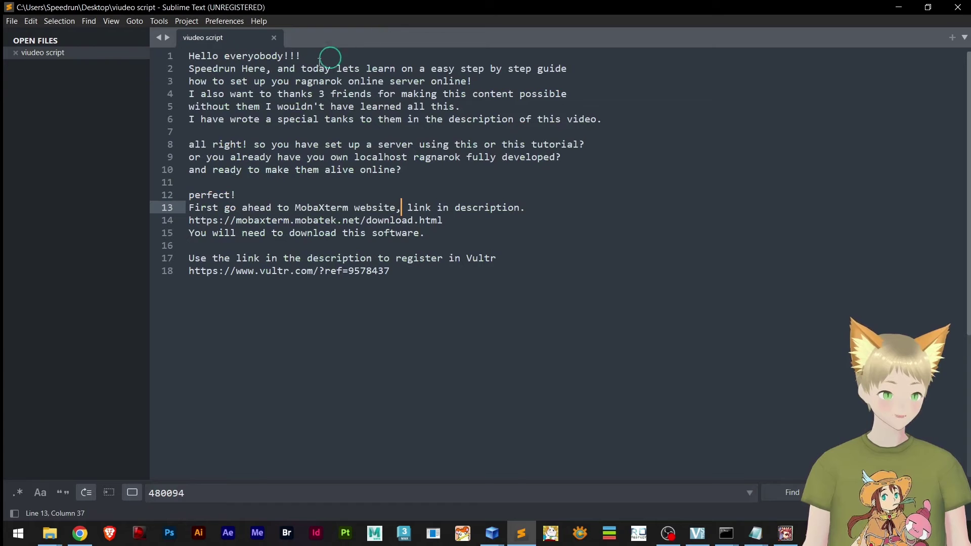
pyautogui.click(899, 7)
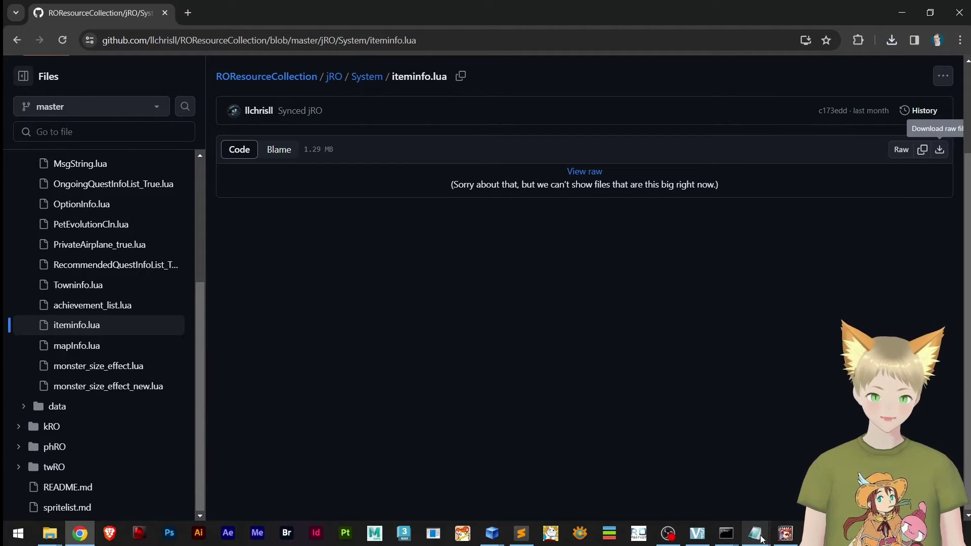
pyautogui.moveTo(761, 539)
pyautogui.click(652, 453)
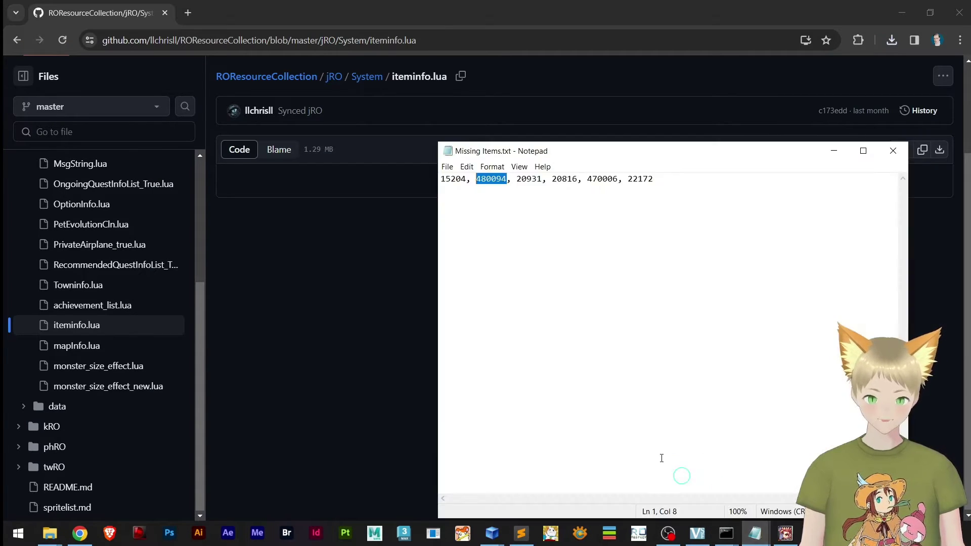
pyautogui.rightClick(543, 208)
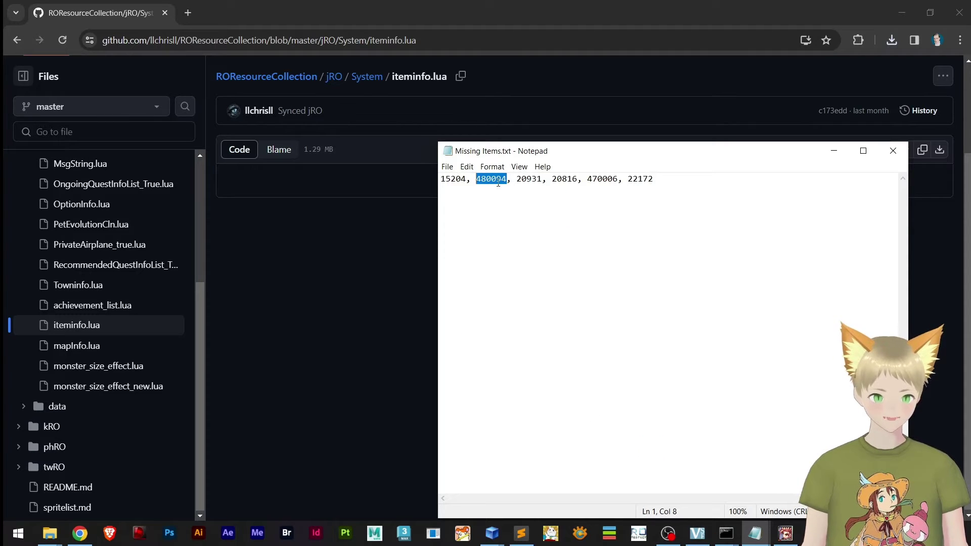
pyautogui.moveTo(543, 178); pyautogui.dragTo(516, 180)
pyautogui.hotkey('ctrl', 'c')
pyautogui.click(796, 537)
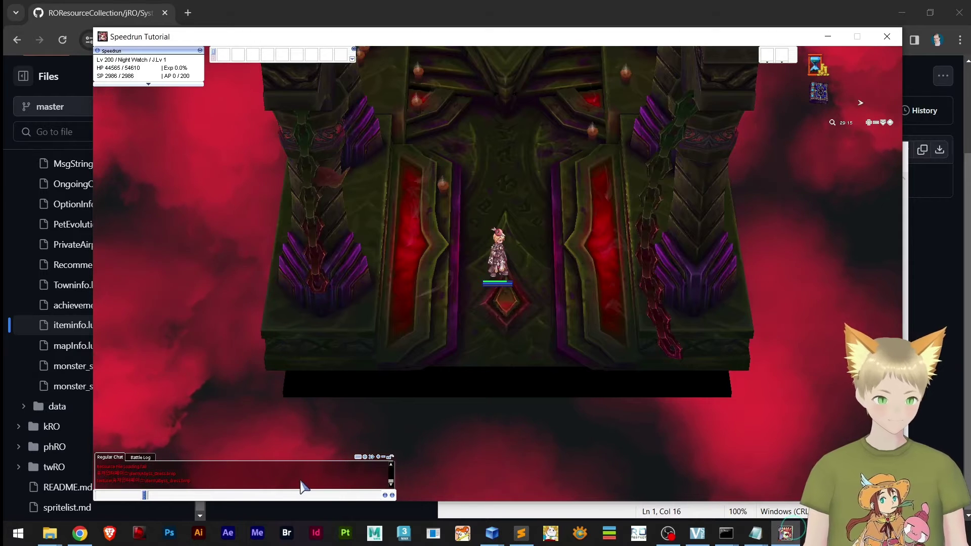
pyautogui.write('@item')
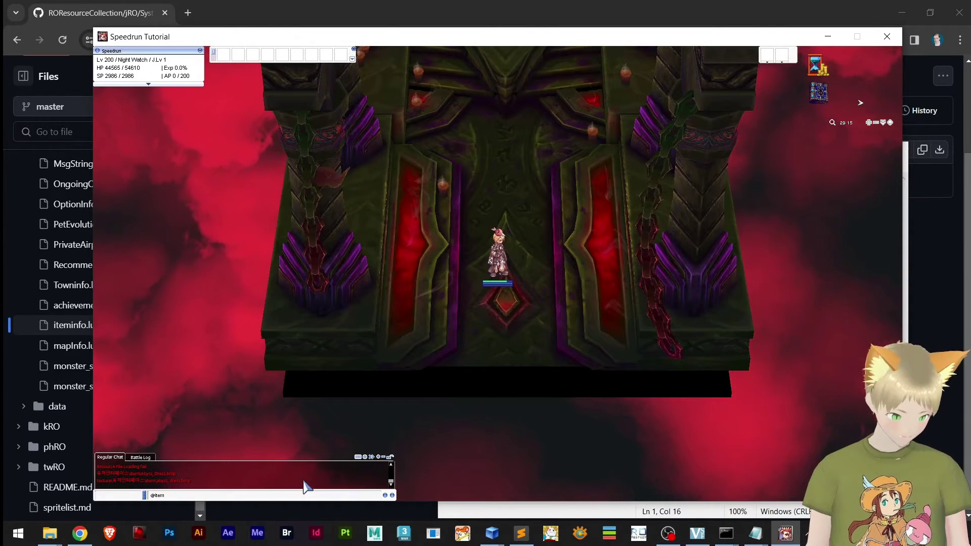
pyautogui.hotkey('ctrl', 'v')
pyautogui.press('Return')
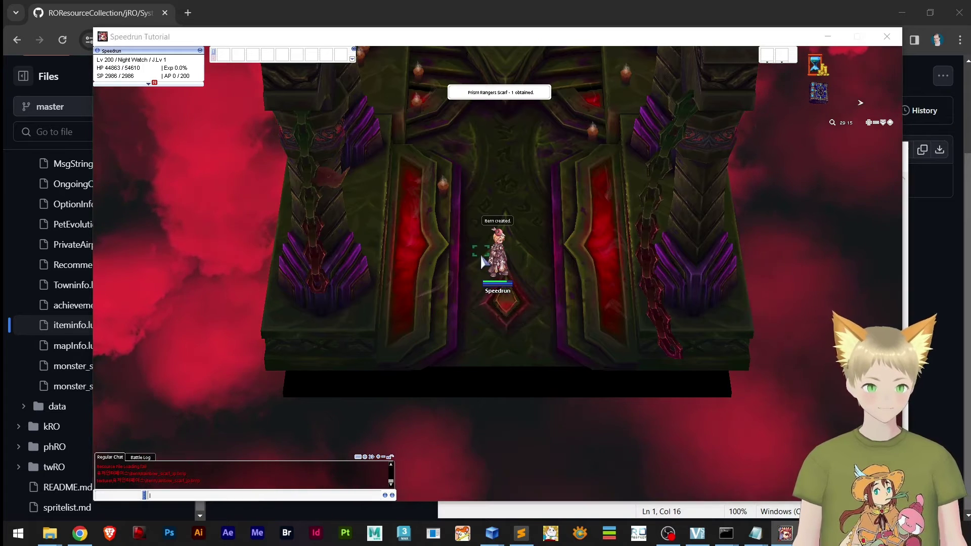
# - Spawn item 20816 the same way, then select ID 470006 in the list
pyautogui.hotkey('alt', 'Tab')
pyautogui.doubleClick(564, 179)
pyautogui.hotkey('ctrl', 'c')
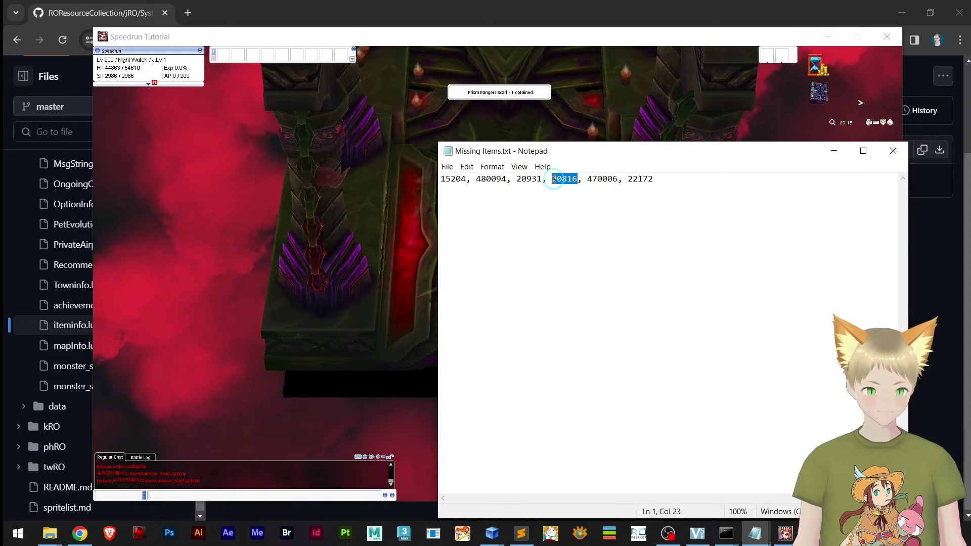
pyautogui.hotkey('alt', 'Tab')
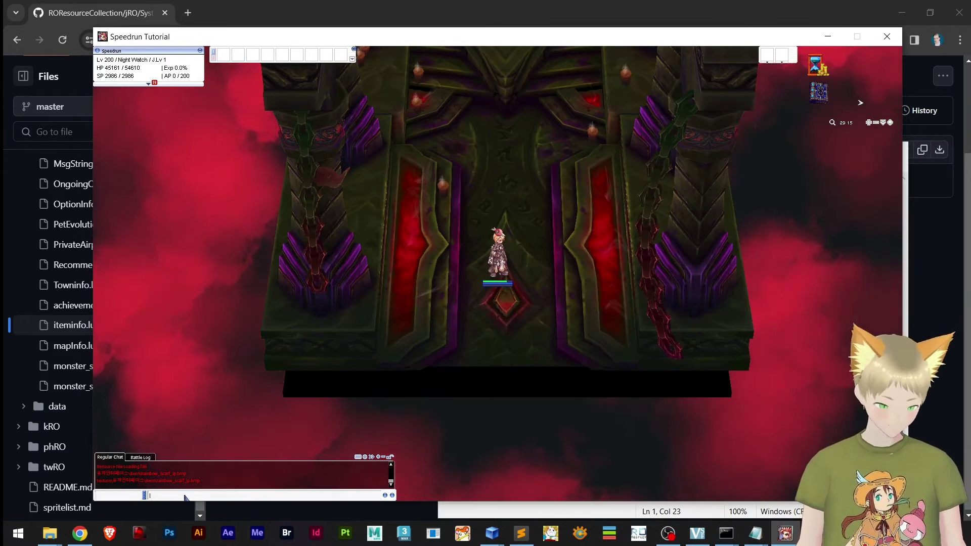
pyautogui.write('@item')
pyautogui.hotkey('ctrl', 'v')
pyautogui.press('Return')
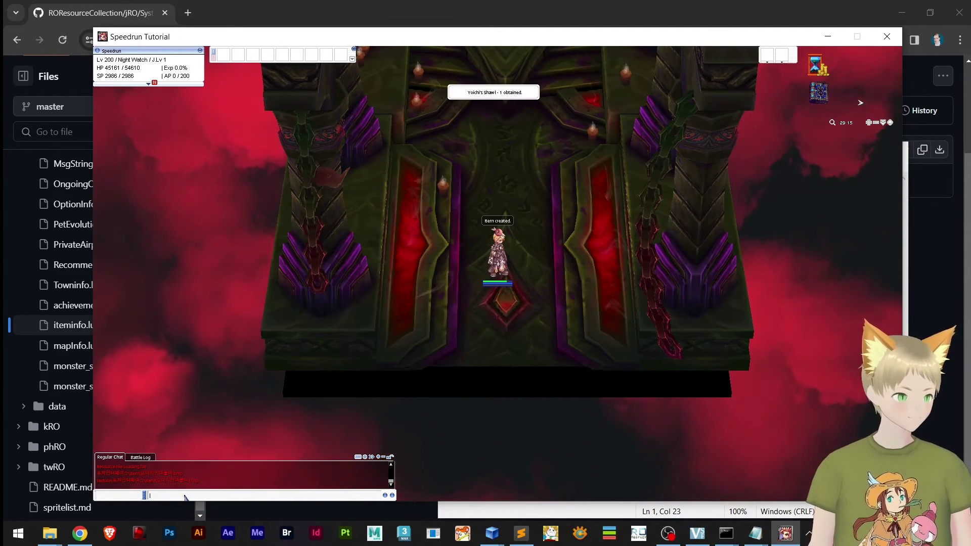
pyautogui.hotkey('alt', 'Tab')
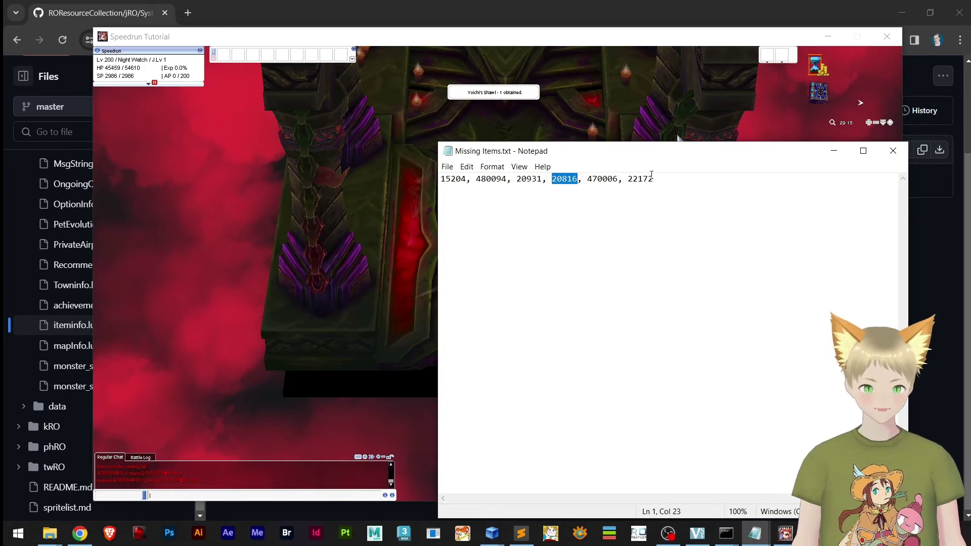
pyautogui.moveTo(583, 179)
pyautogui.mouseDown()
pyautogui.moveTo(614, 179)
pyautogui.moveTo(586, 179)
pyautogui.mouseUp()
pyautogui.hotkey('ctrl', 'c')
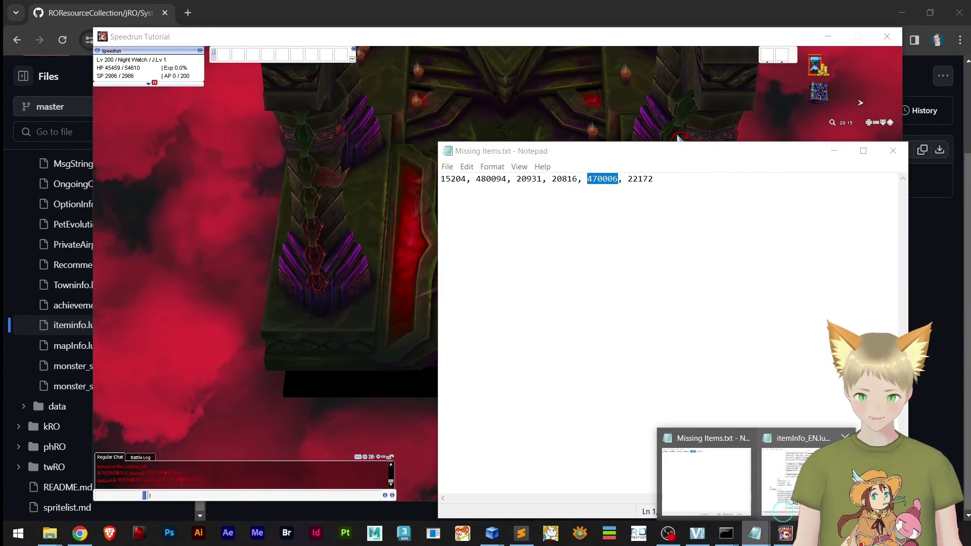
# - Search itemInfo_EN.lua for item 470006 and scroll through the entries around it
pyautogui.click(804, 470)
pyautogui.click(189, 230)
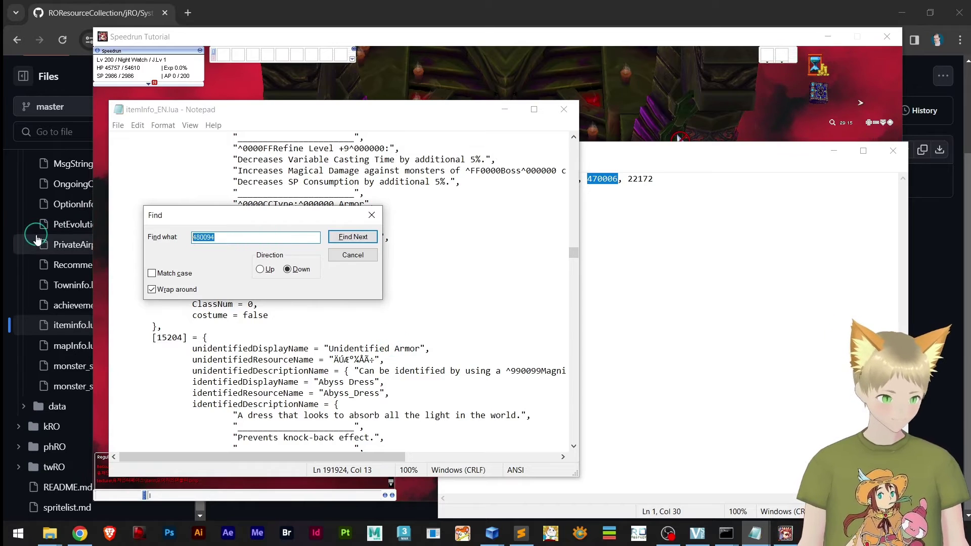
pyautogui.hotkey('ctrl', 'v')
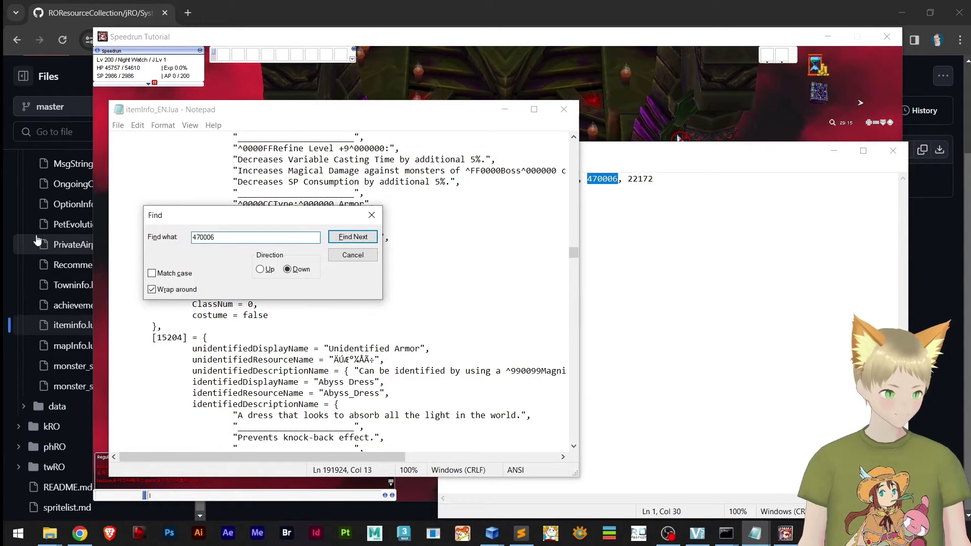
pyautogui.click(371, 215)
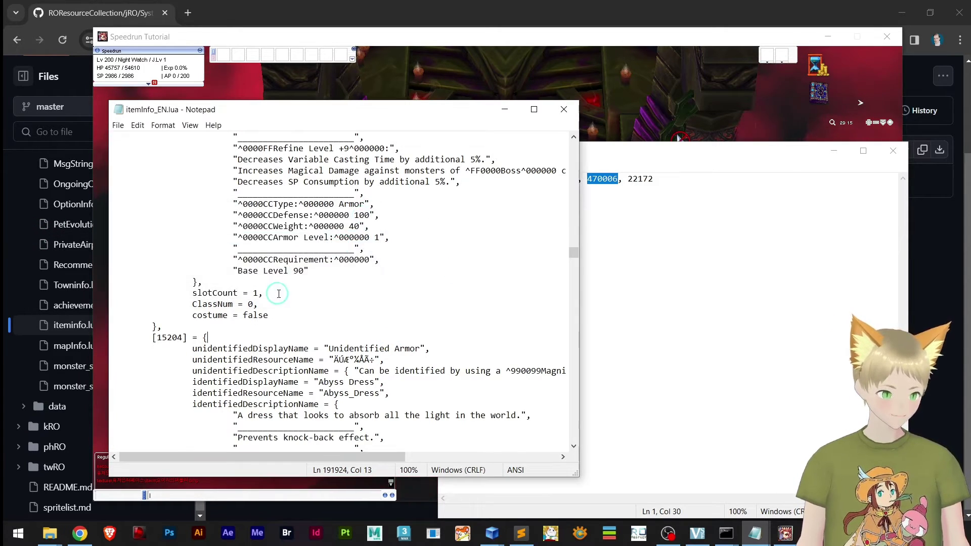
pyautogui.scroll(-15, 410, 297)
pyautogui.scroll(-17, 489, 246)
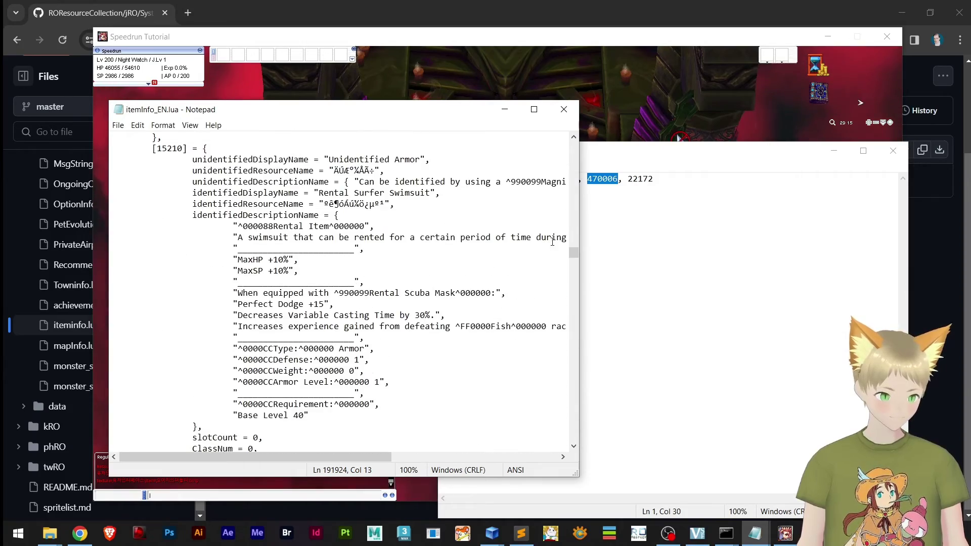
pyautogui.moveTo(570, 253); pyautogui.dragTo(573, 435)
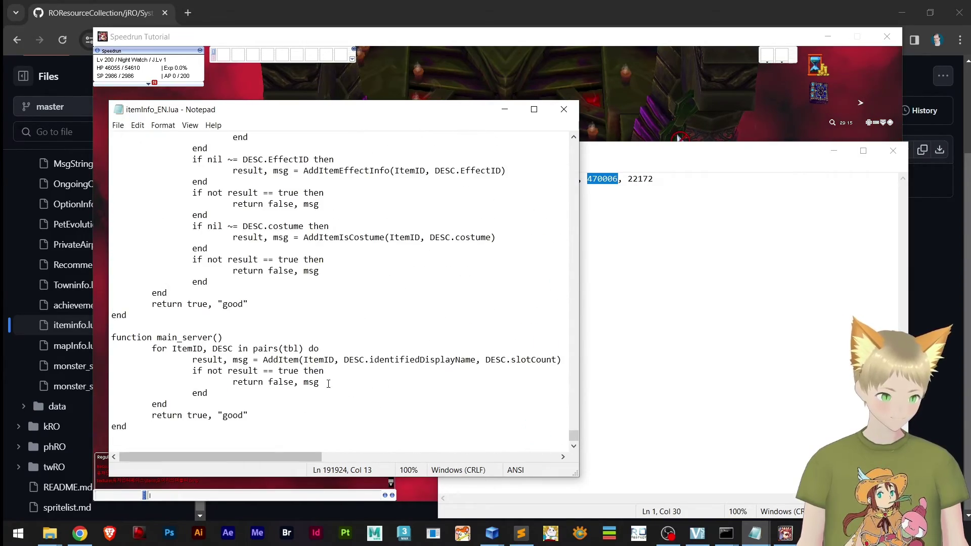
pyautogui.scroll(7, 305, 349)
pyautogui.scroll(20, 324, 354)
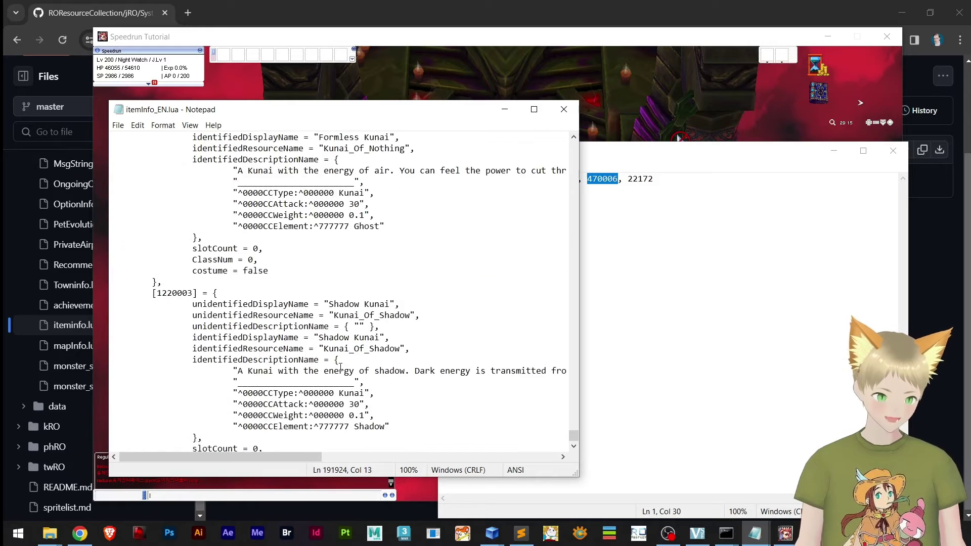
pyautogui.scroll(5, 347, 366)
# - From the iteminfo.lua page, go back through the jRO folders to the ROResourceCollection front page
pyautogui.click(284, 13)
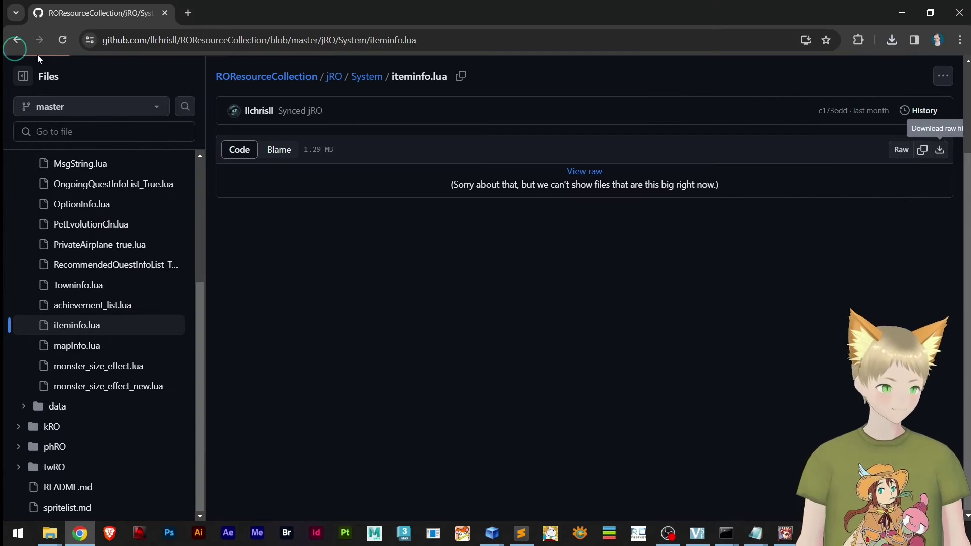
pyautogui.click(15, 40)
pyautogui.click(15, 40)
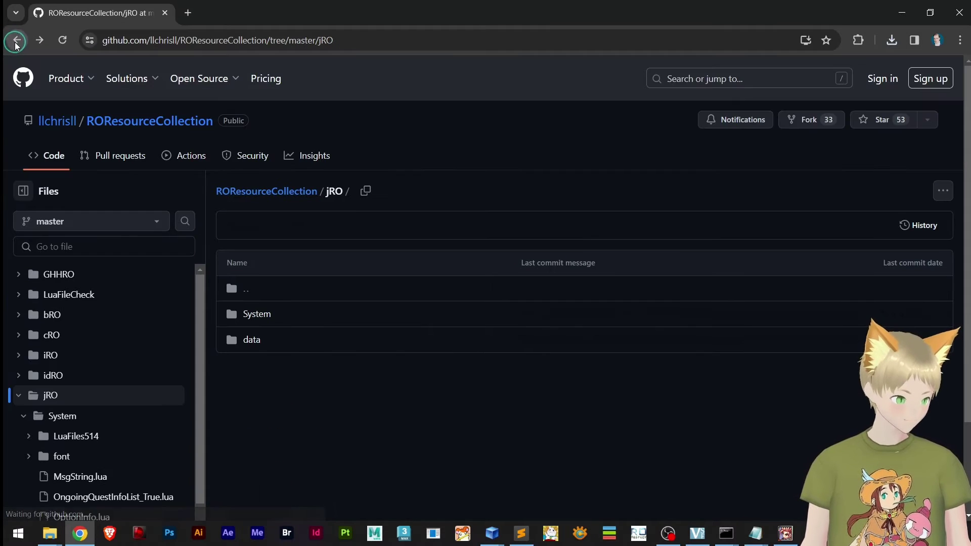
pyautogui.click(16, 42)
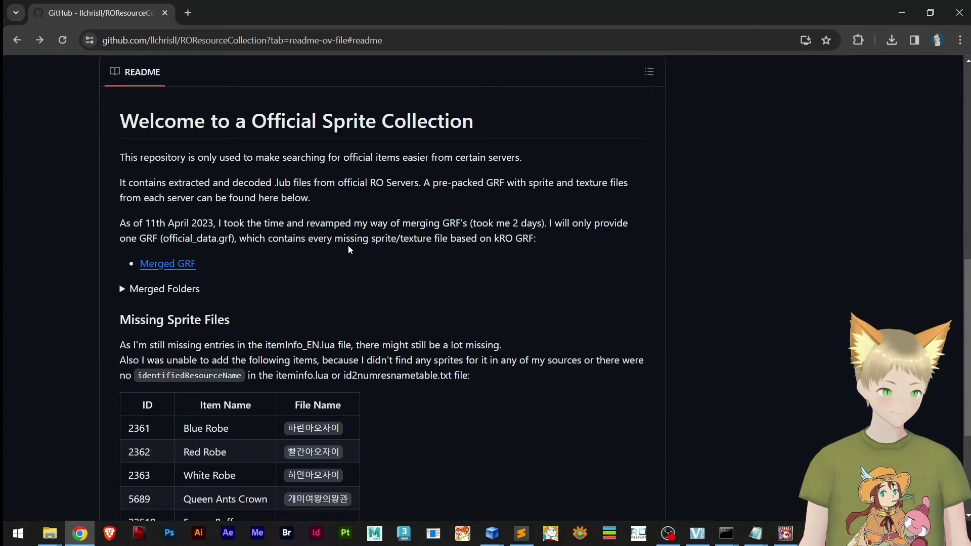
# - Copy the last missing item ID, 22172, from Missing Items.txt
pyautogui.click(902, 13)
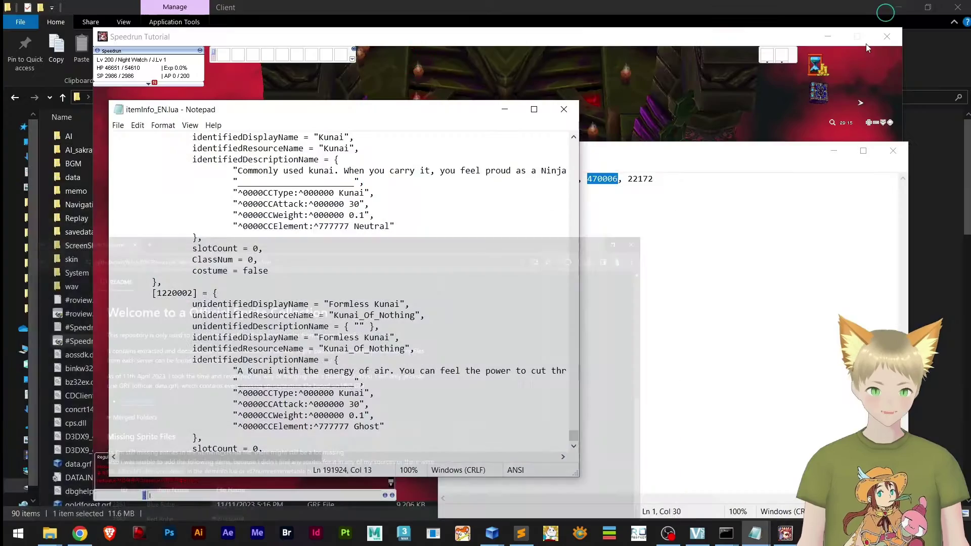
pyautogui.click(640, 247)
pyautogui.click(659, 192)
pyautogui.moveTo(651, 180); pyautogui.dragTo(639, 178)
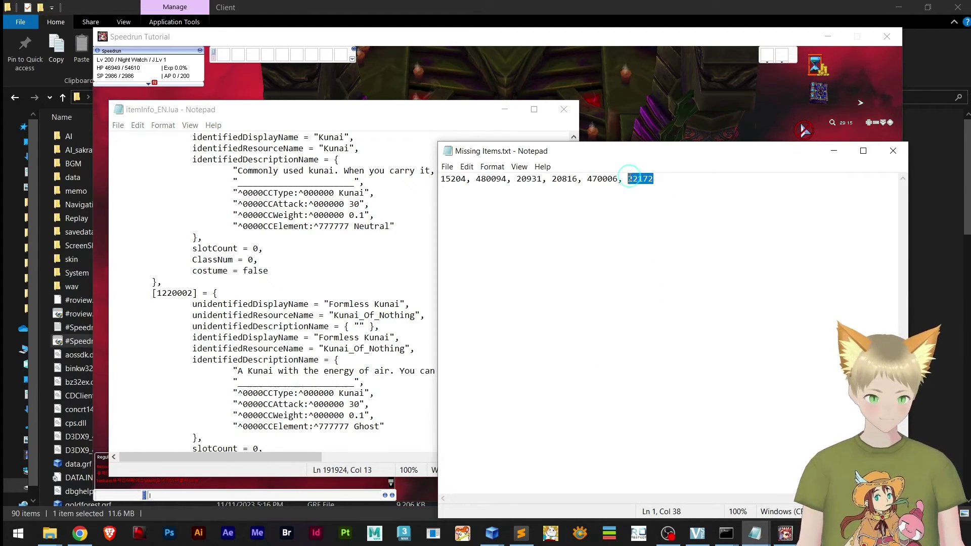
pyautogui.click(634, 37)
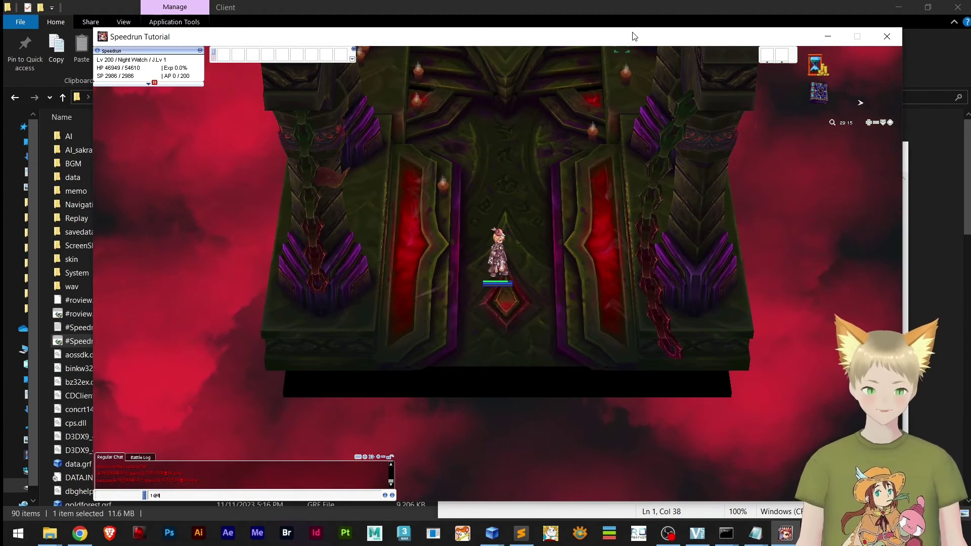
pyautogui.press('Return')
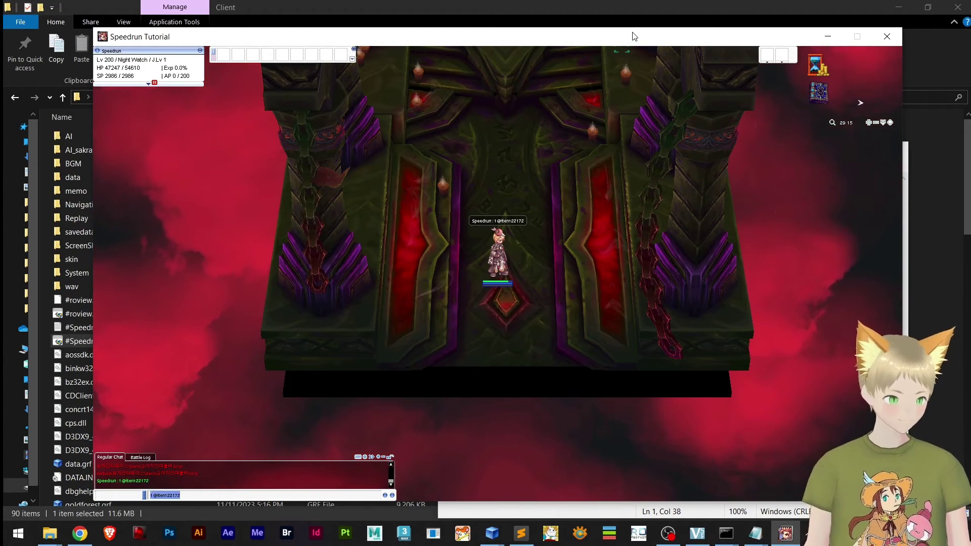
pyautogui.press('Return')
pyautogui.press('Return')
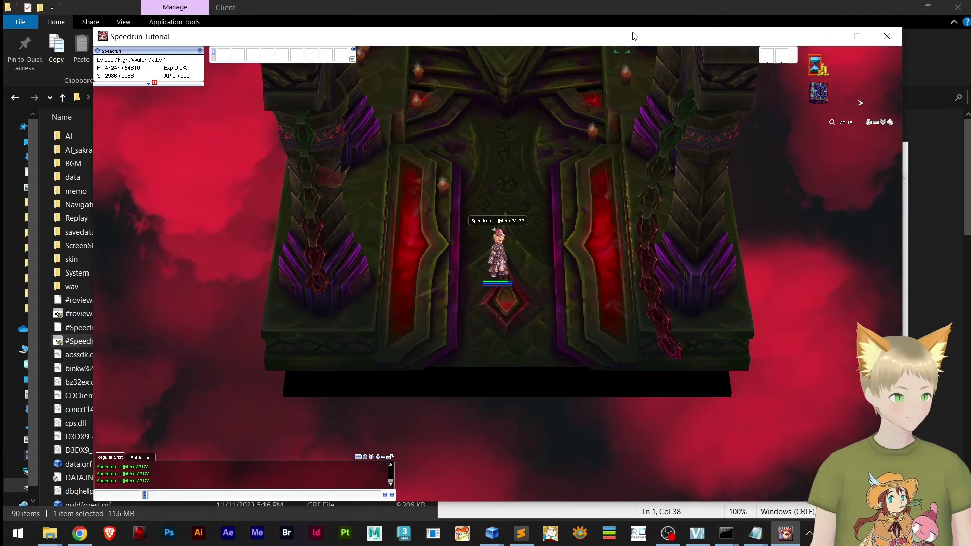
pyautogui.press('Up')
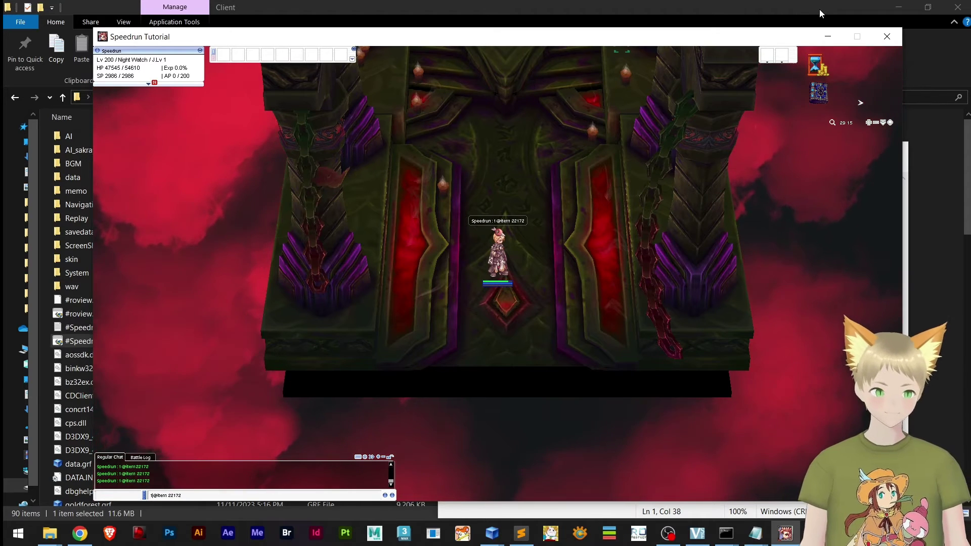
pyautogui.press('Return')
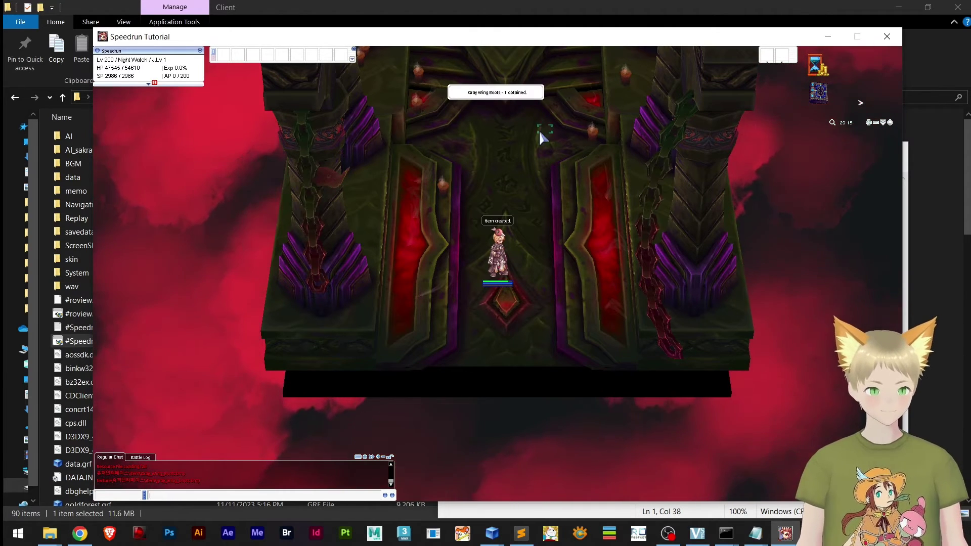
# - Check the Gray Wing Boots sprite in the inventory and drop them into a quick slot
pyautogui.hotkey('alt', 'e')
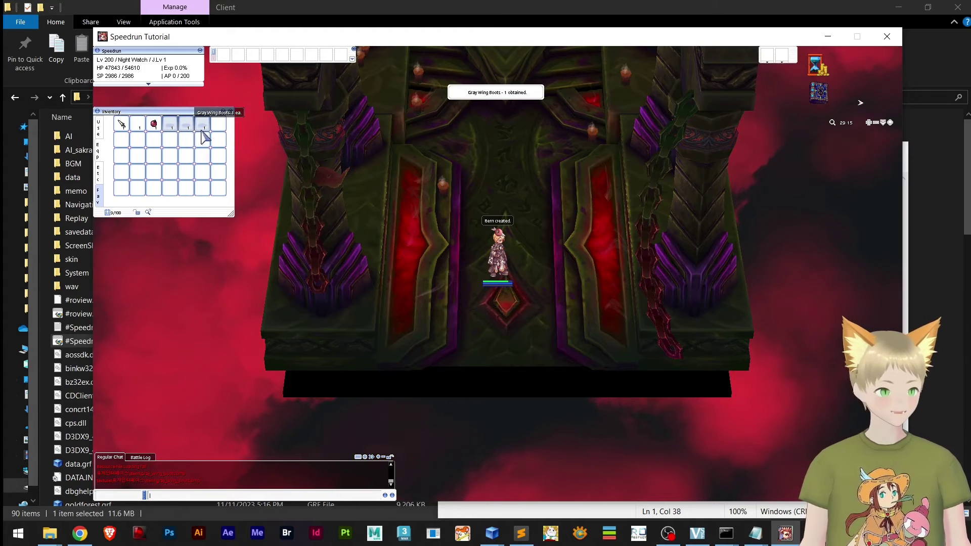
pyautogui.moveTo(205, 127); pyautogui.dragTo(311, 52)
pyautogui.hotkey('alt', 'e')
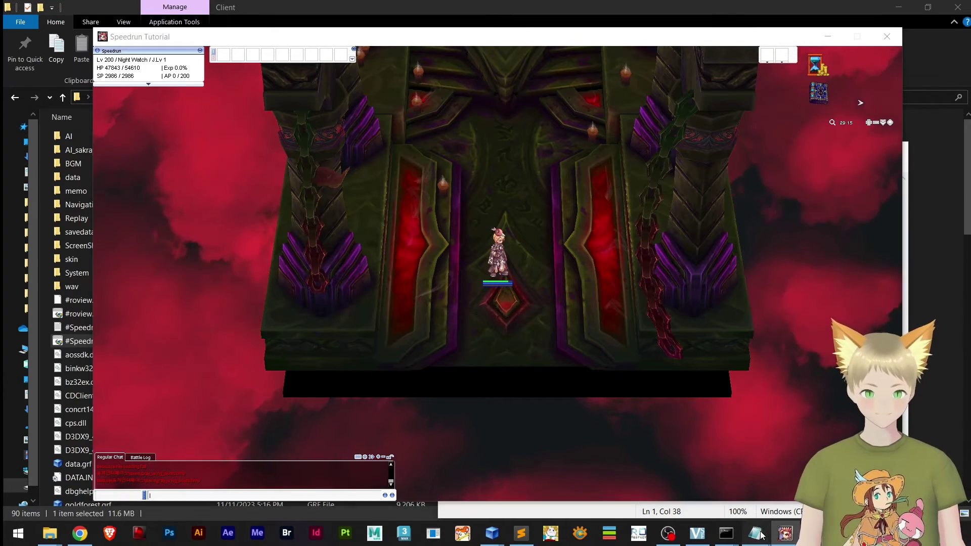
pyautogui.click(804, 468)
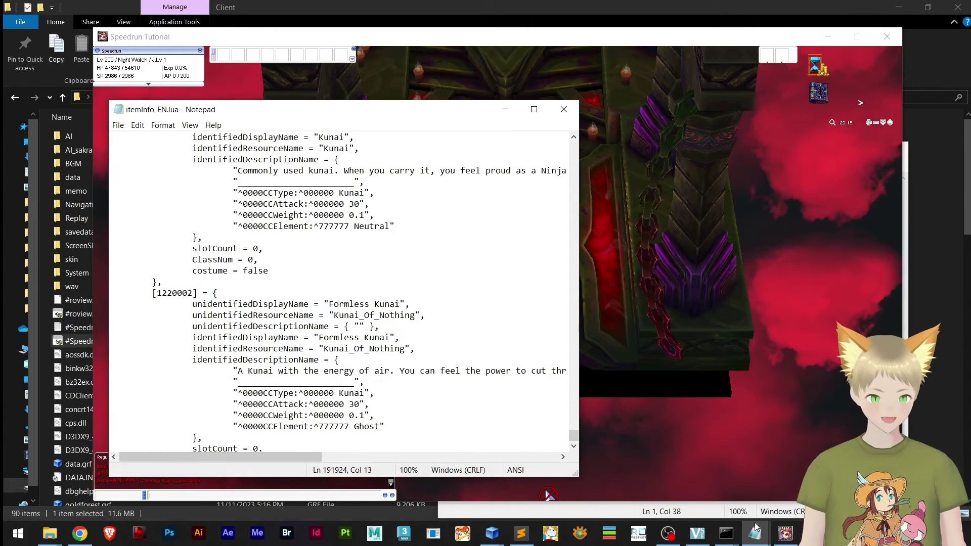
# - Copy missing item ID 20931 from Missing Items.txt and find it in itemInfo_EN.lua
pyautogui.click(744, 487)
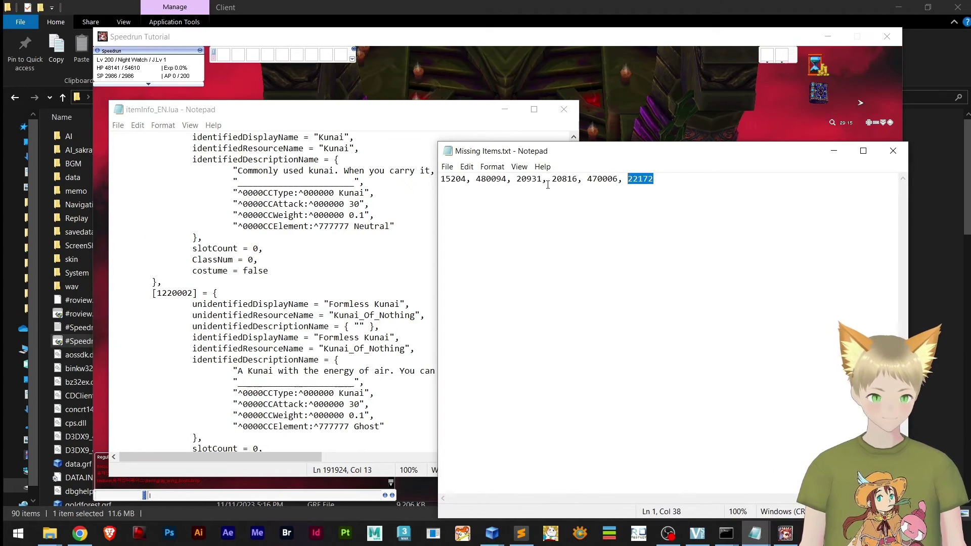
pyautogui.moveTo(542, 178); pyautogui.dragTo(517, 179)
pyautogui.hotkey('ctrl', 'c')
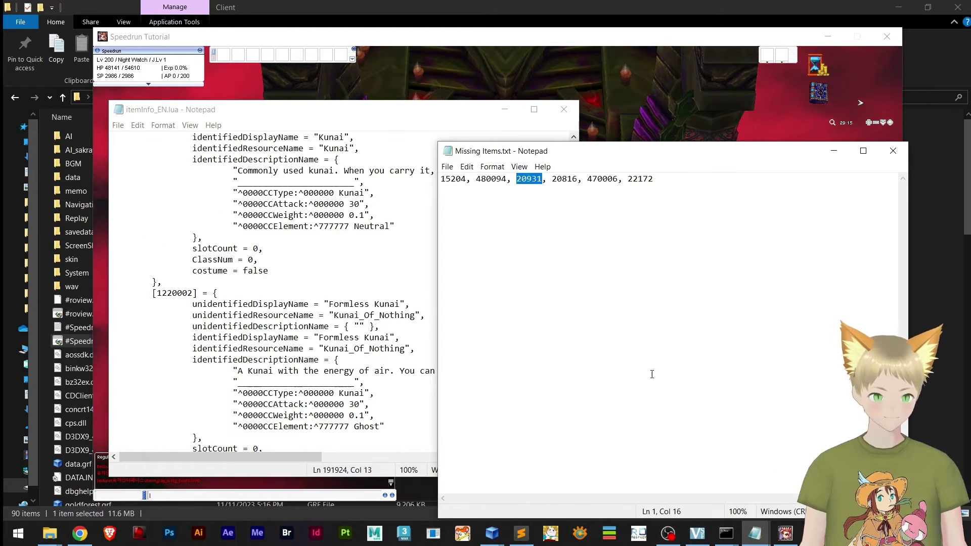
pyautogui.click(264, 285)
pyautogui.hotkey('ctrl', 'f')
pyautogui.hotkey('ctrl', 'v')
pyautogui.press('Return')
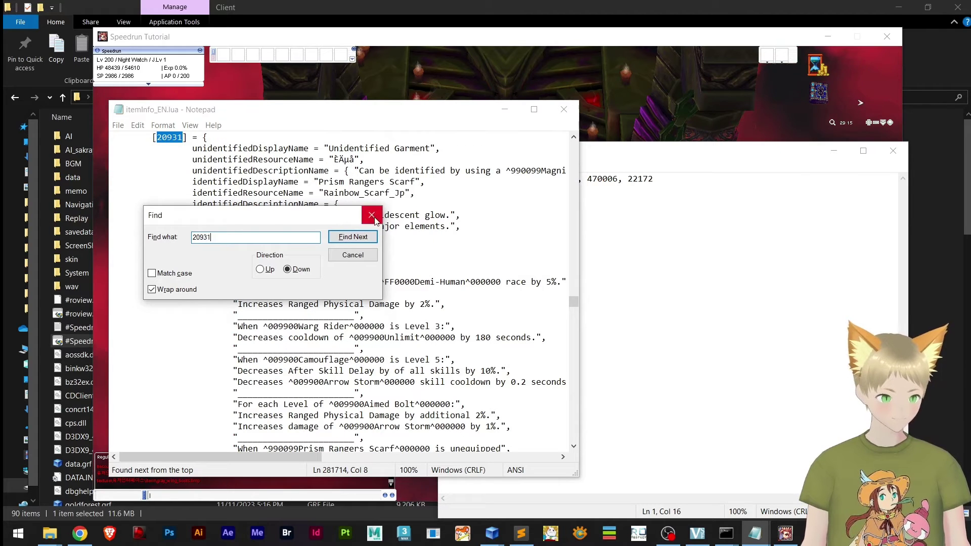
pyautogui.click(373, 216)
# - Scroll from the Prism Rangers Scarf entry to entry 2345, Lucius's Fierce of Volcano
pyautogui.moveTo(415, 181)
pyautogui.mouseDown()
pyautogui.moveTo(330, 182)
pyautogui.moveTo(418, 187)
pyautogui.mouseUp()
pyautogui.click(315, 182)
pyautogui.scroll(-15, 541, 242)
pyautogui.moveTo(575, 303); pyautogui.dragTo(577, 172)
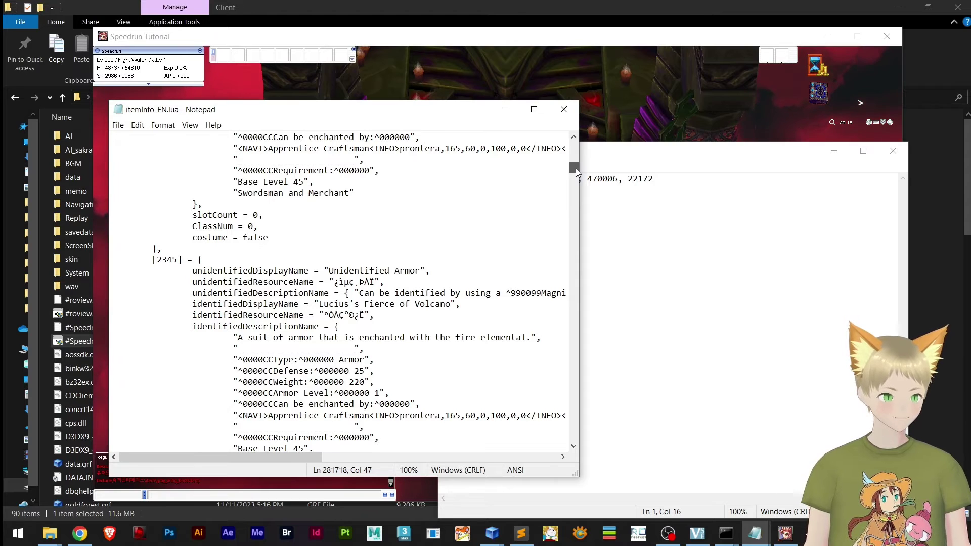
pyautogui.scroll(1, 323, 335)
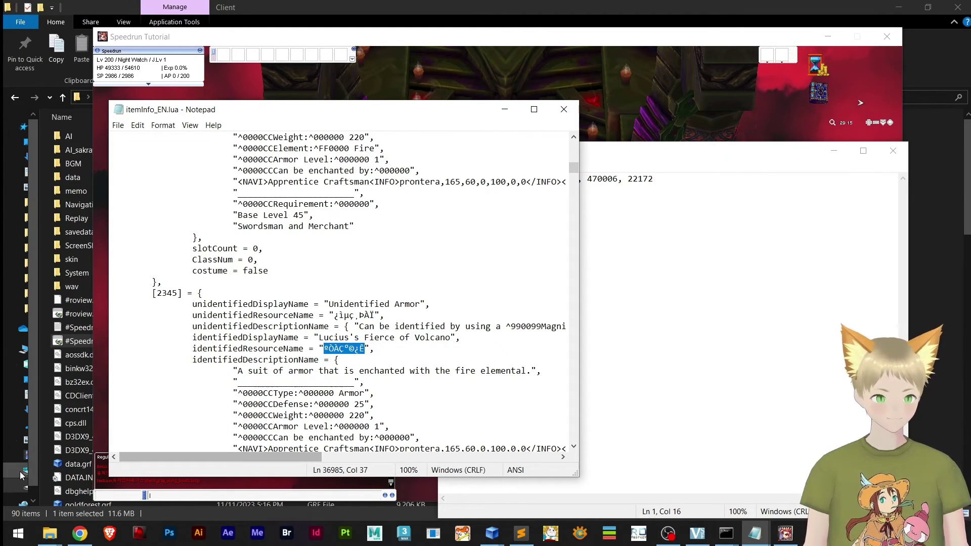
pyautogui.moveTo(496, 539)
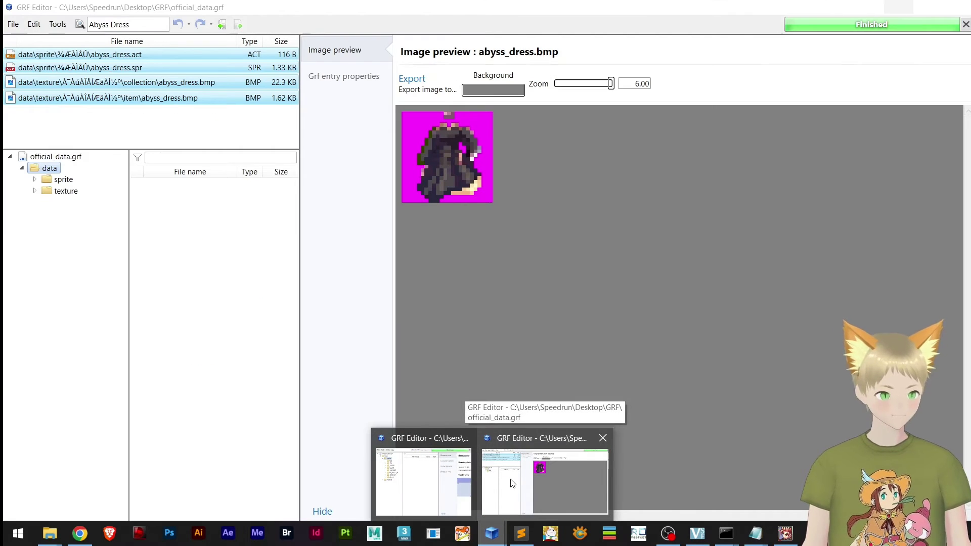
# - Search official_data.grf for the copied resource name, then for the unidentified armor resource name
pyautogui.click(512, 481)
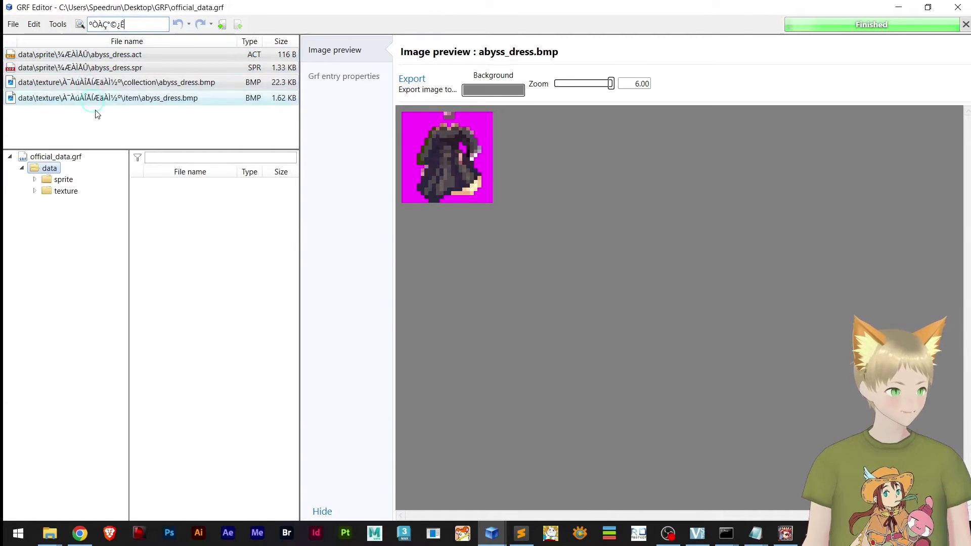
pyautogui.write('°ÒÀÇ°©¿Ê')
pyautogui.hotkey('alt', 'Tab')
pyautogui.moveTo(376, 313); pyautogui.dragTo(335, 314)
pyautogui.hotkey('ctrl', 'c')
pyautogui.hotkey('alt', 'Tab')
pyautogui.hotkey('ctrl', 'a')
pyautogui.hotkey('ctrl', 'v')
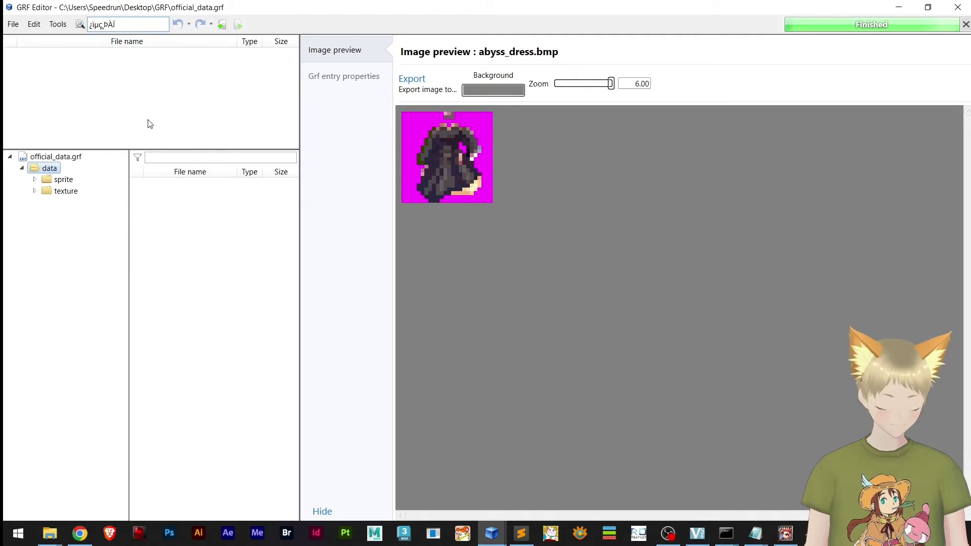
# - Find the Robe of Casting resource name in itemInfo_EN.lua and search the GRF for it
pyautogui.hotkey('alt', 'Tab')
pyautogui.scroll(-3, 377, 283)
pyautogui.click(378, 282)
pyautogui.scroll(5, 377, 282)
pyautogui.scroll(3, 393, 276)
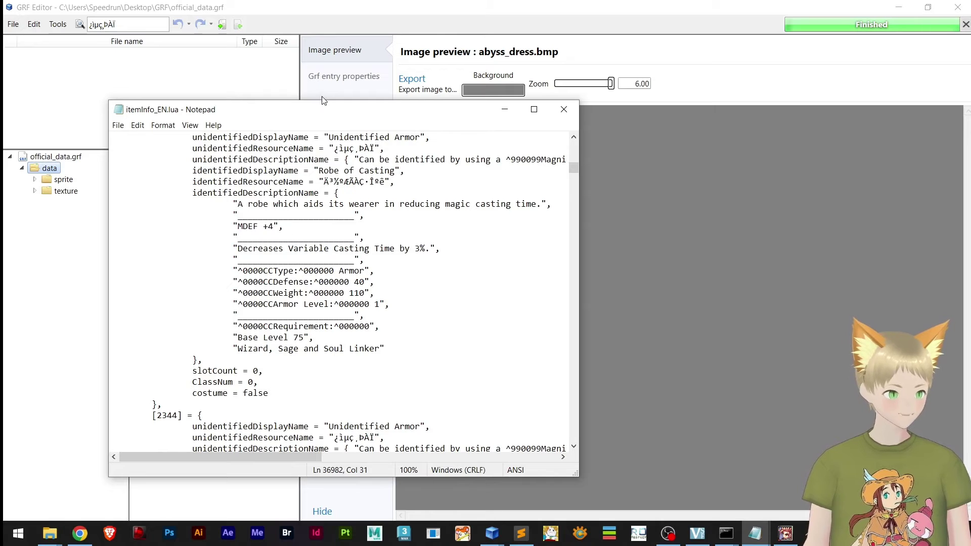
pyautogui.moveTo(323, 103); pyautogui.dragTo(662, 118)
pyautogui.scroll(7, 743, 325)
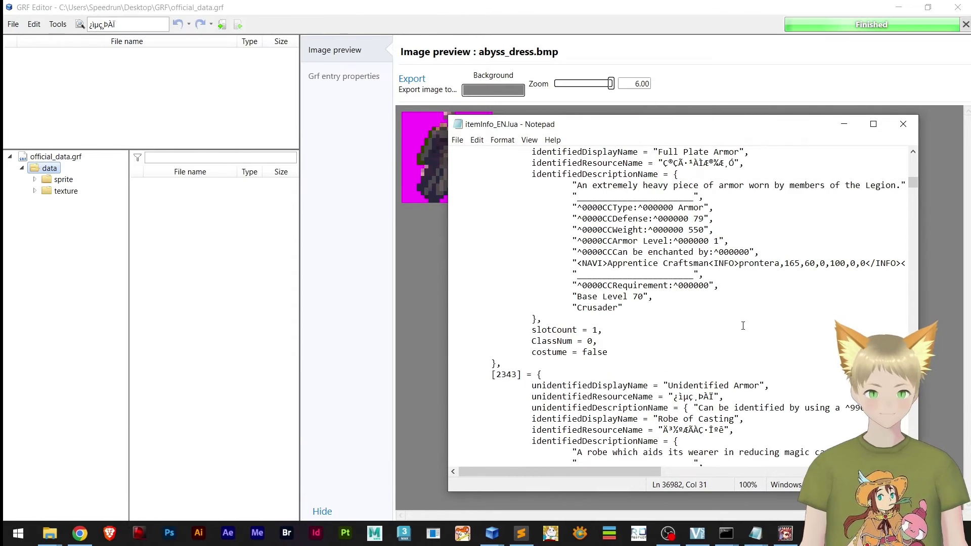
pyautogui.moveTo(725, 430); pyautogui.dragTo(667, 430)
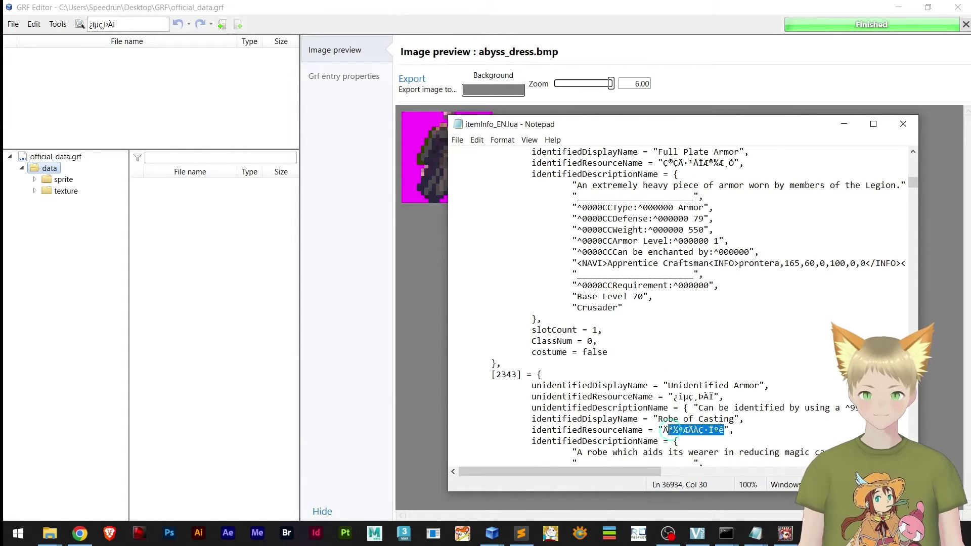
pyautogui.click(127, 24)
pyautogui.hotkey('ctrl', 'v')
pyautogui.hotkey('alt', 'Tab')
pyautogui.hotkey('alt', 'Tab')
# - Expand the sprite folder and preview a monster sprite from its 730-file subfolder
pyautogui.doubleClick(63, 179)
pyautogui.click(49, 241)
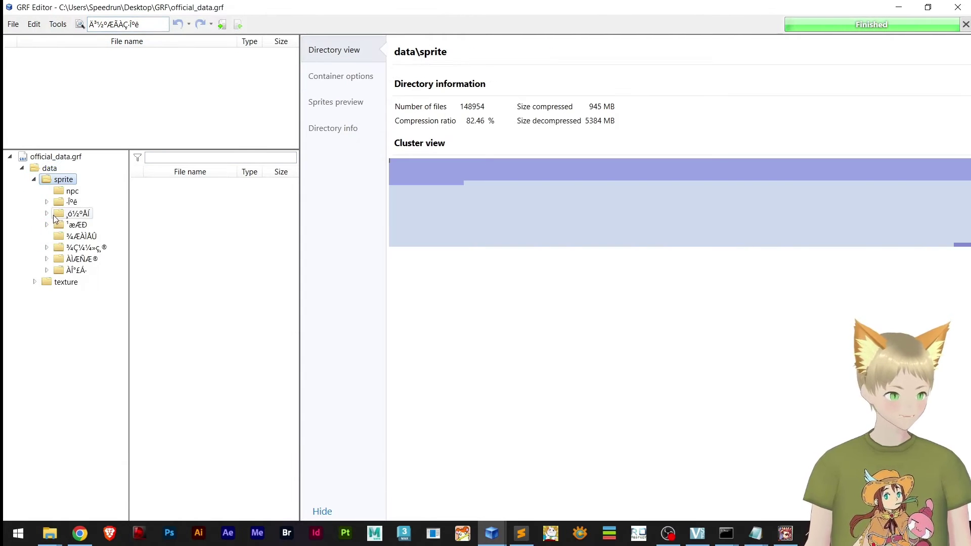
pyautogui.doubleClick(54, 216)
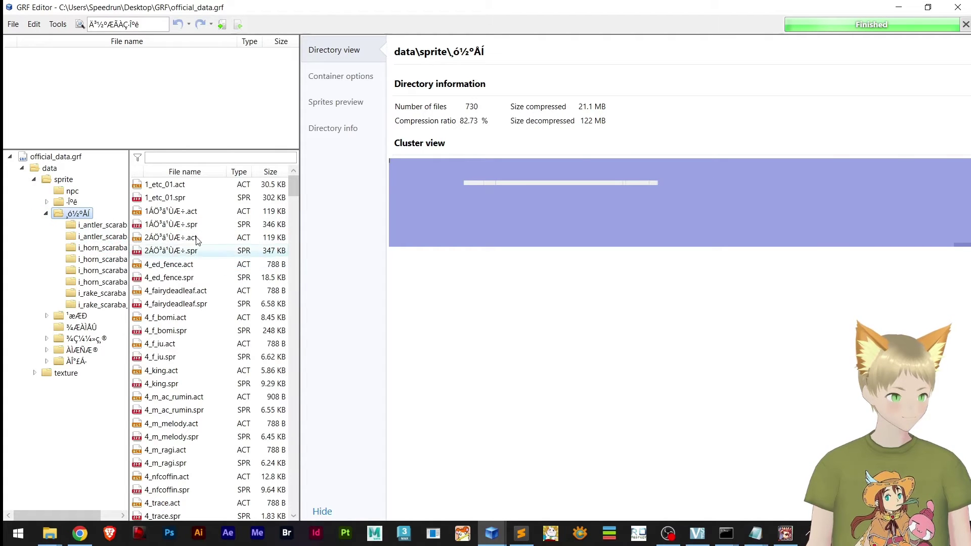
pyautogui.click(196, 238)
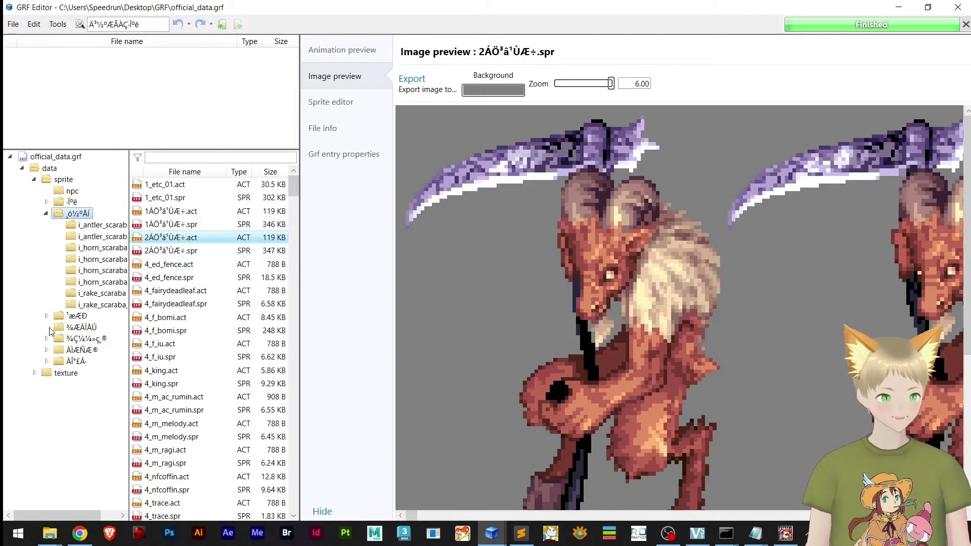
# - Expand the accessory sprite folders down to the ³²_doram subfolder of 48 costume files
pyautogui.click(46, 350)
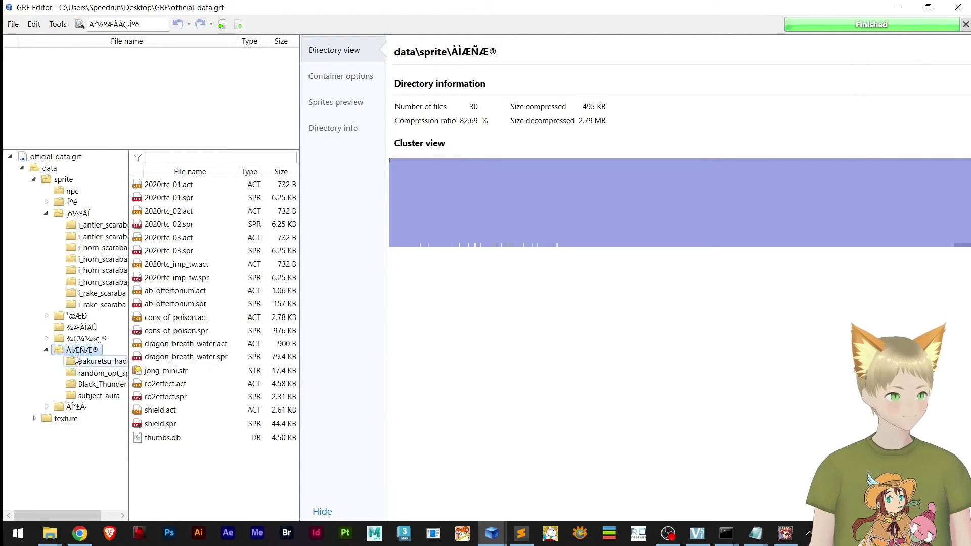
pyautogui.click(46, 338)
pyautogui.click(86, 361)
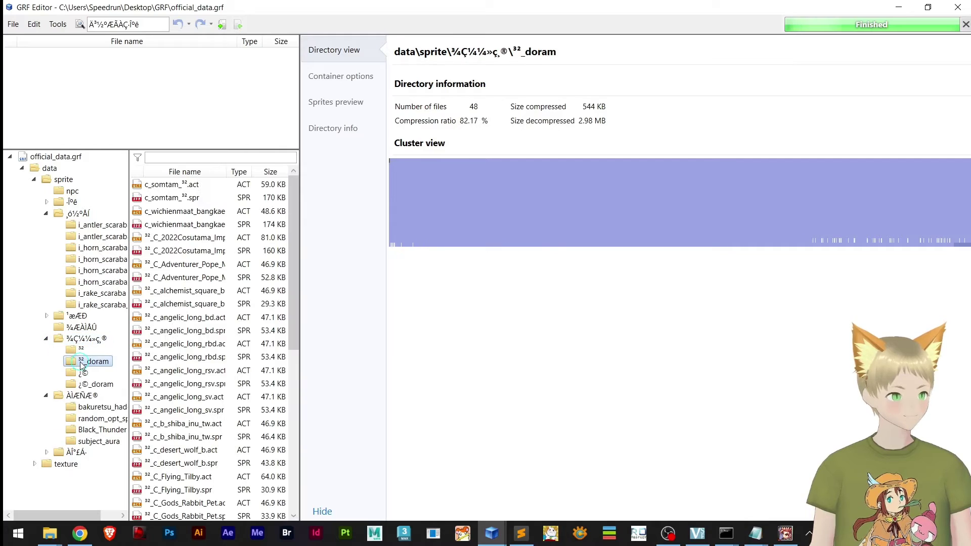
# - Minimize GRF Editor and browse the desktop GRF folder to data\sprite, selecting ¾ÆÀÌÅÛ
pyautogui.click(961, 6)
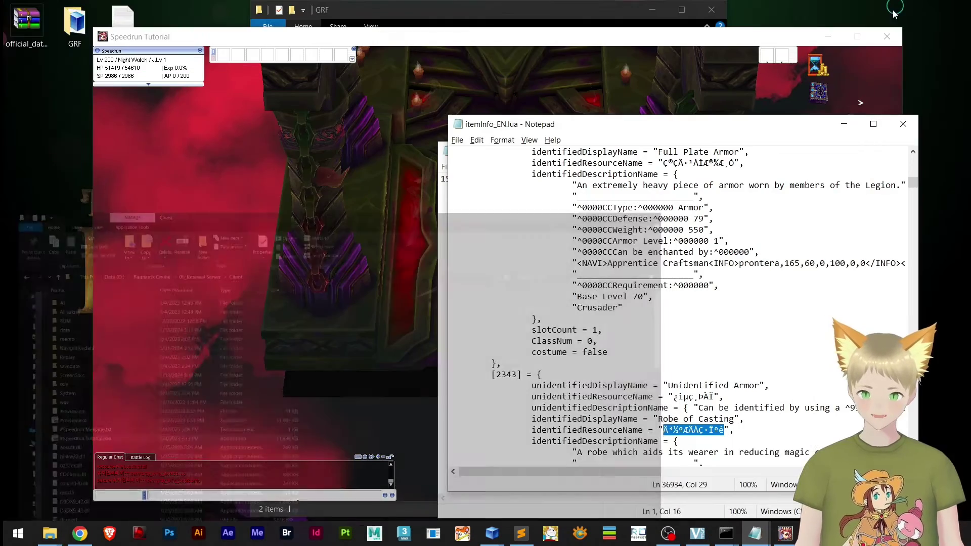
pyautogui.doubleClick(75, 24)
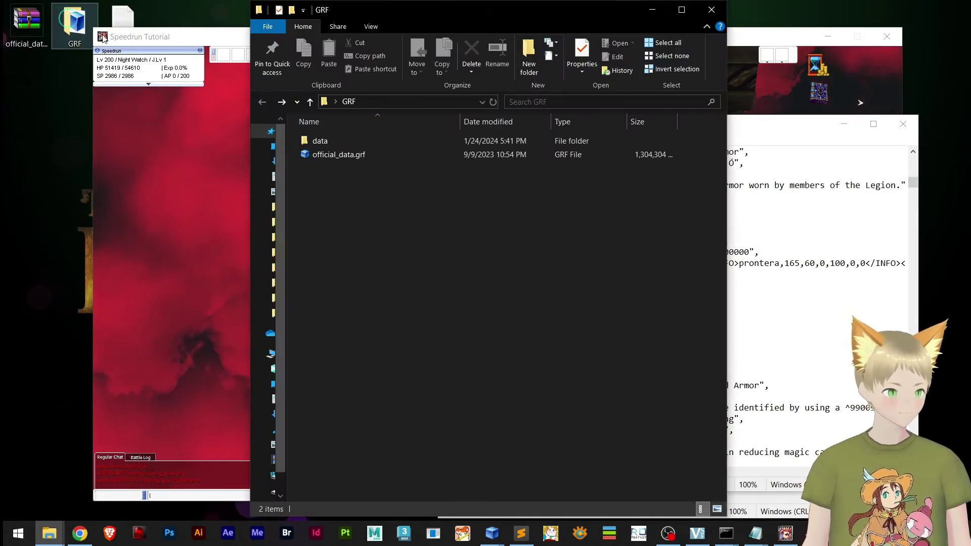
pyautogui.doubleClick(358, 141)
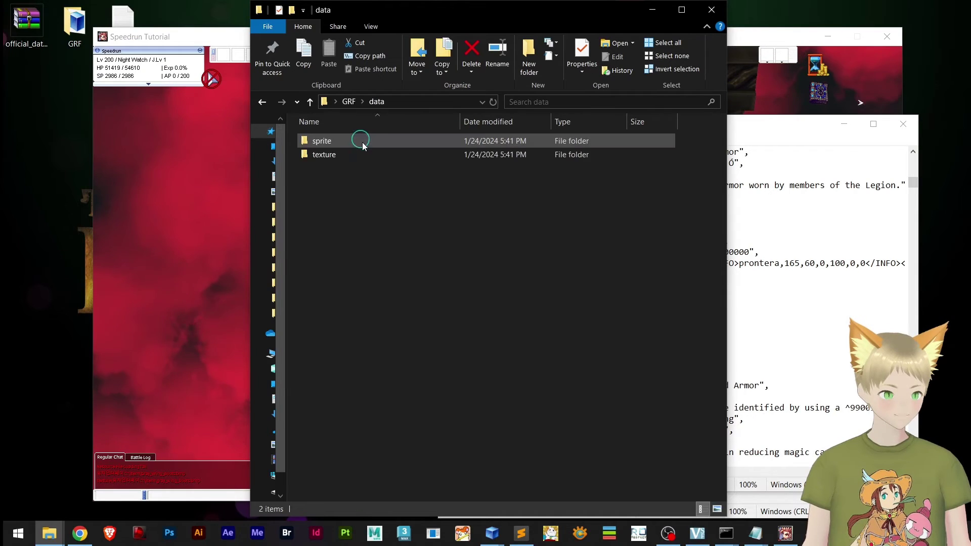
pyautogui.doubleClick(335, 142)
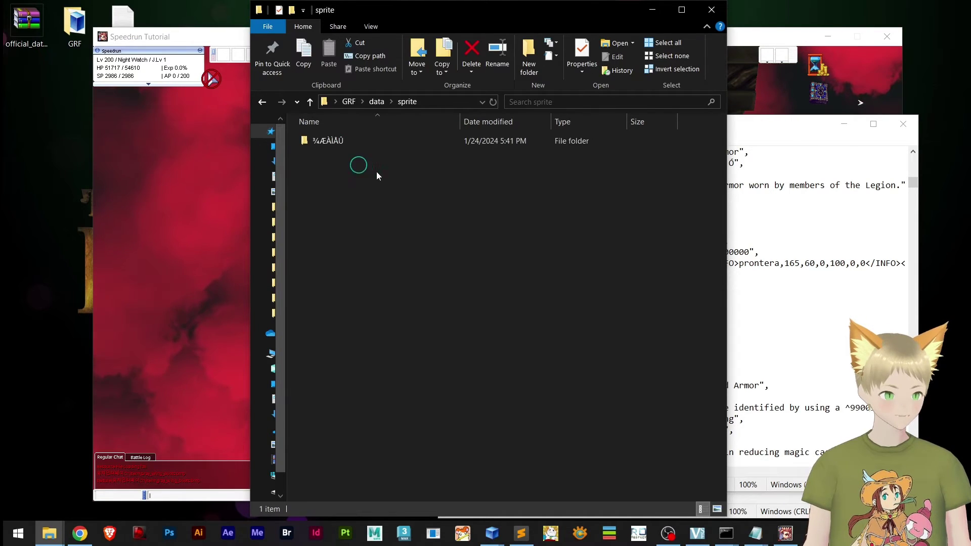
pyautogui.click(316, 140)
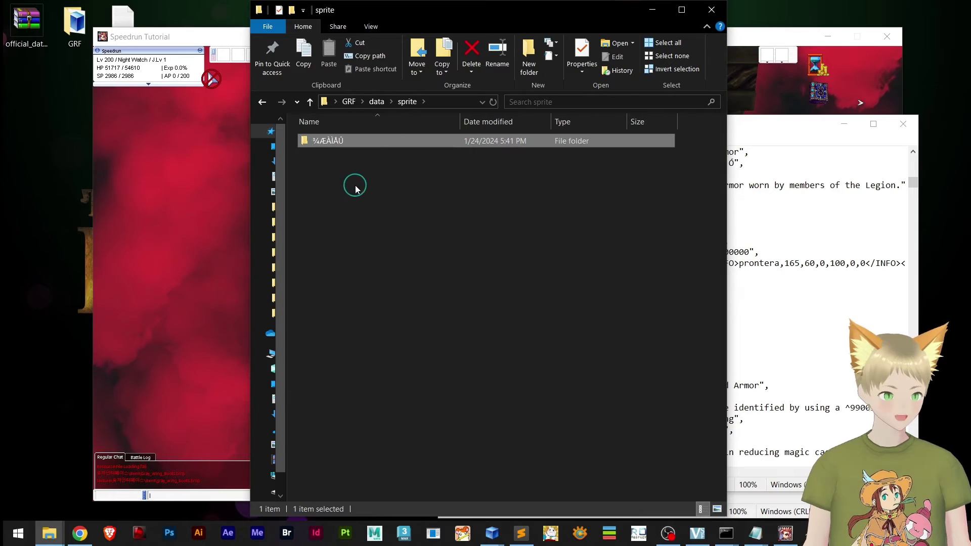
pyautogui.hotkey('alt', 'Tab')
# - Open the ¾ÆÀÌÅÛ item sprite folder and preview the 10th¹®ÀÚÄÉÀÍ.spr badge sprite
pyautogui.click(634, 163)
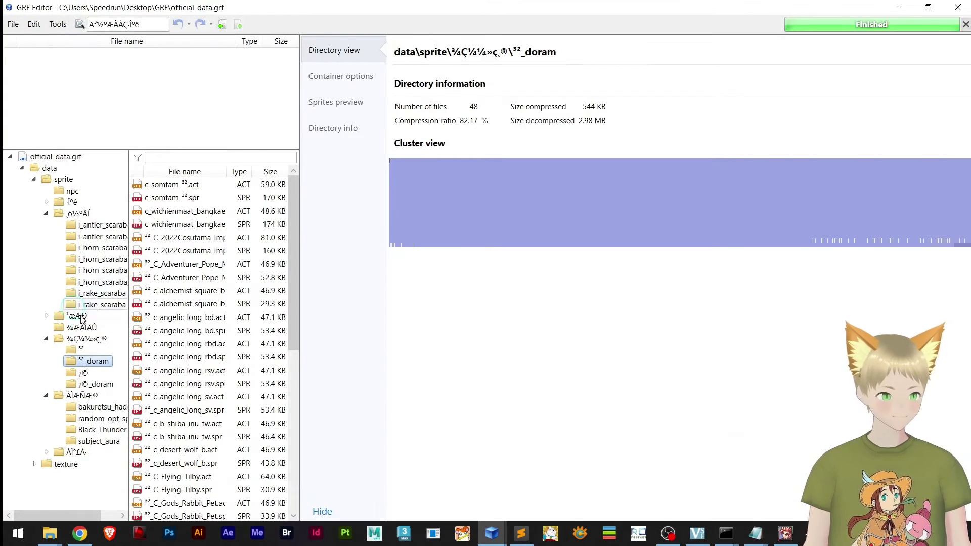
pyautogui.click(77, 328)
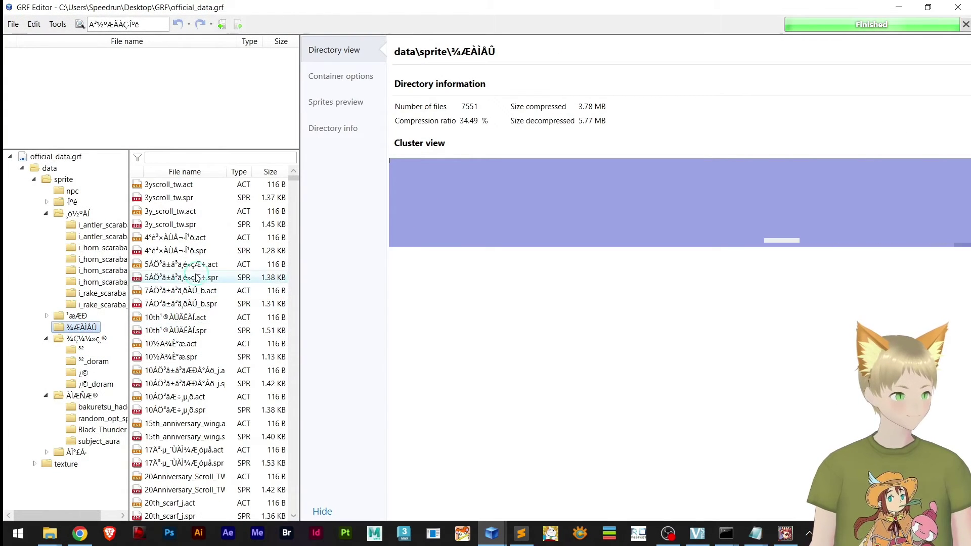
pyautogui.click(184, 332)
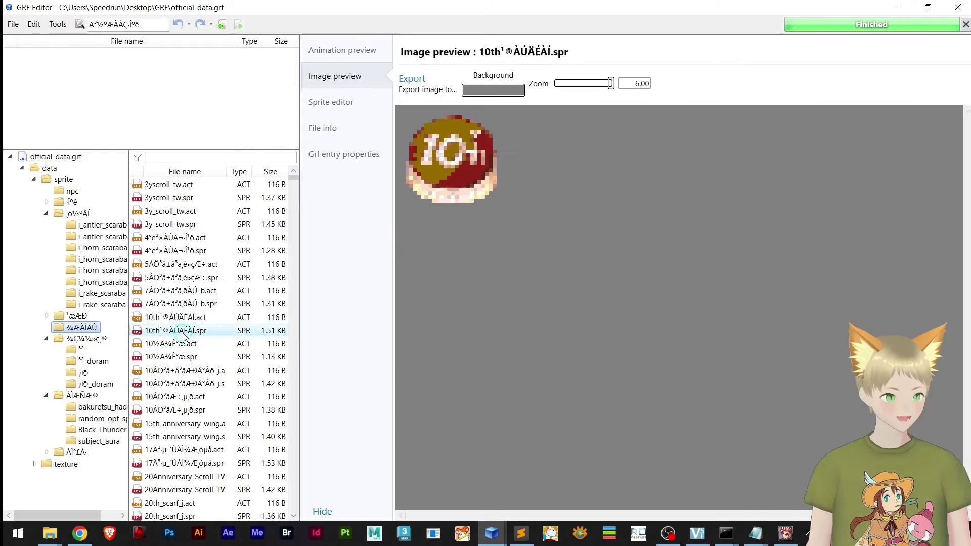
pyautogui.scroll(-5, 198, 286)
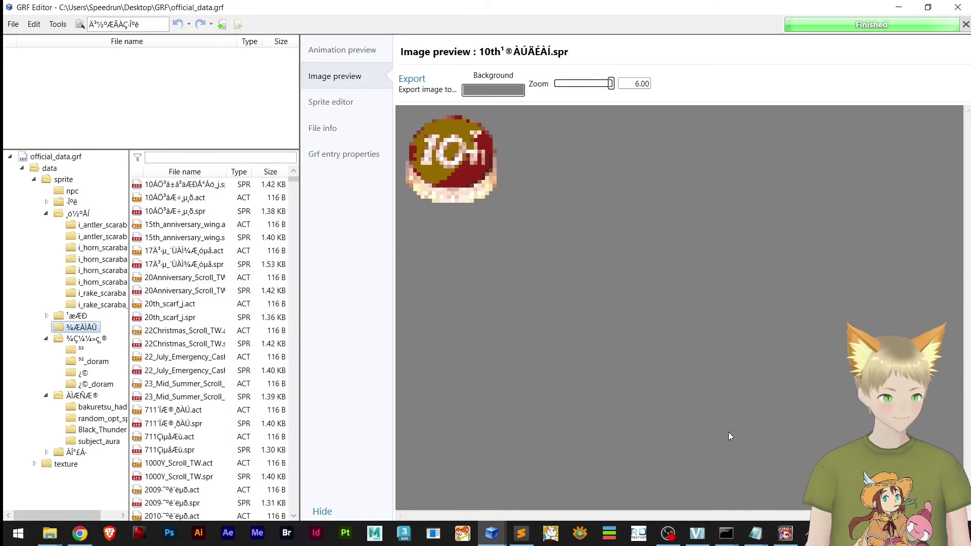
# - Check itemInfo_EN.lua and Missing Items.txt in Notepad, then select GRF Editor's search text
pyautogui.moveTo(756, 532)
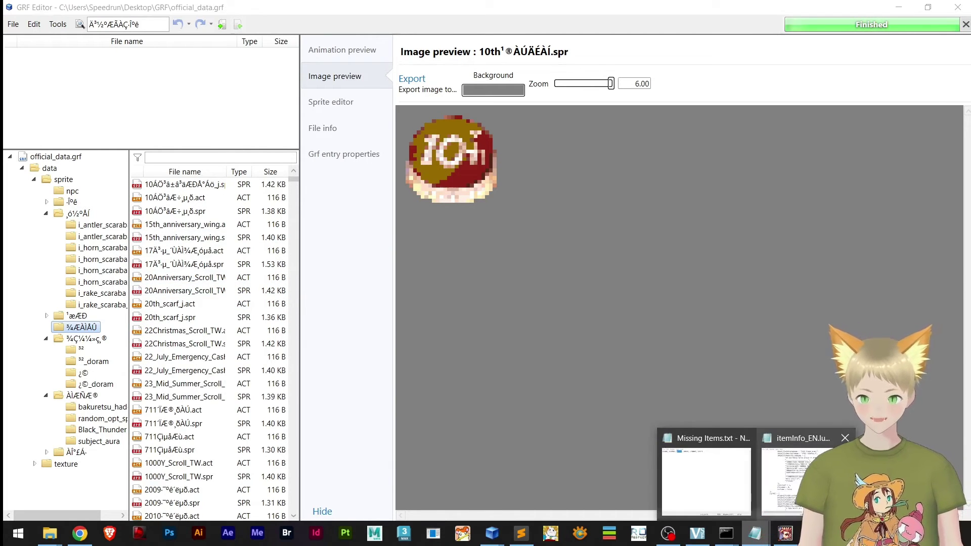
pyautogui.click(789, 475)
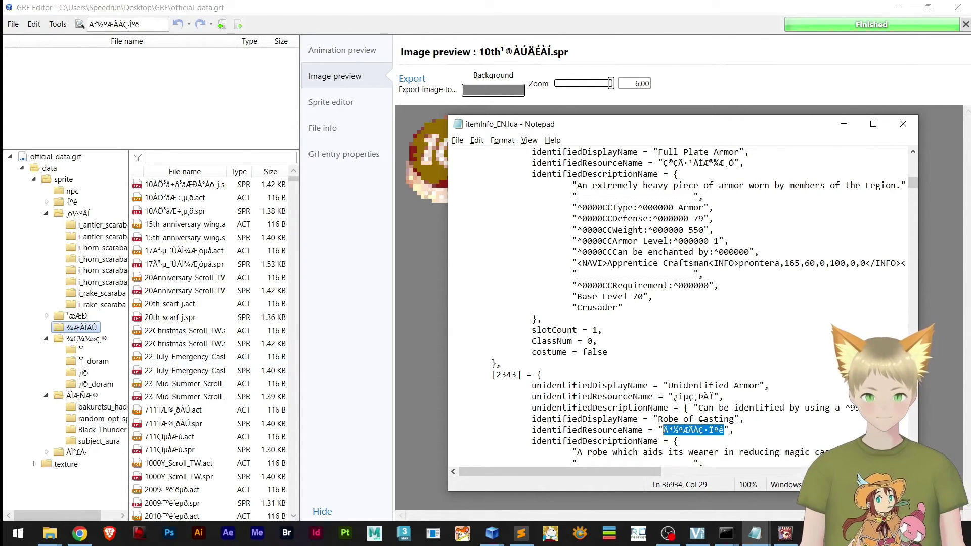
pyautogui.scroll(-2, 702, 417)
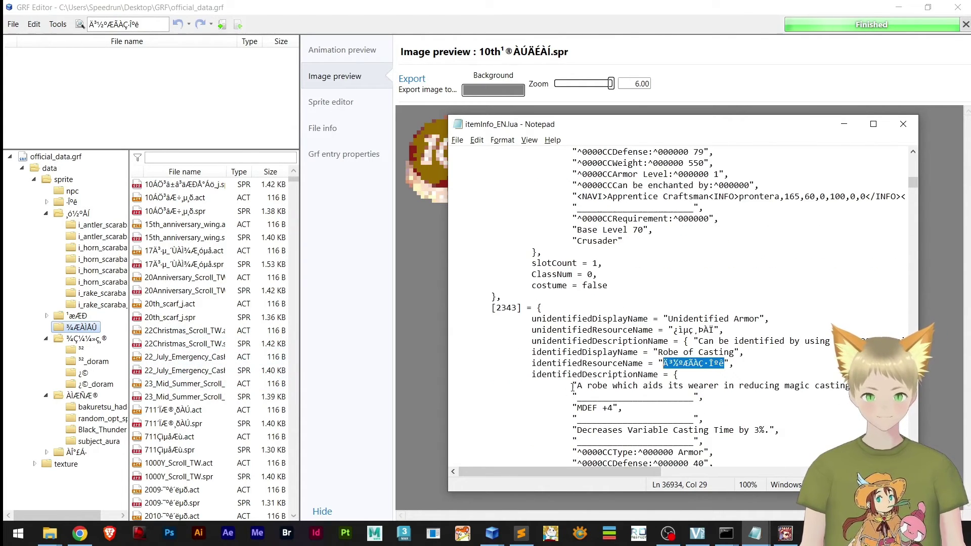
pyautogui.click(755, 534)
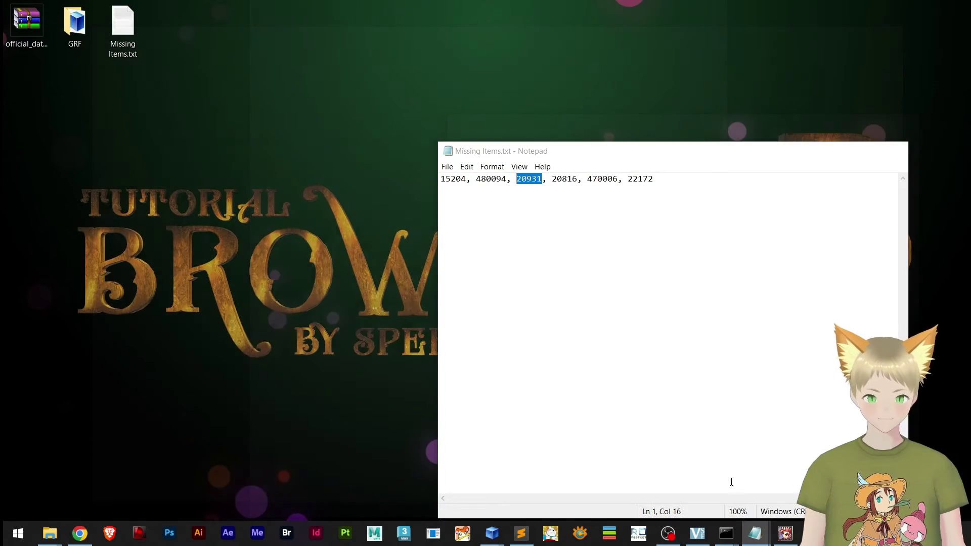
pyautogui.click(728, 481)
pyautogui.click(651, 10)
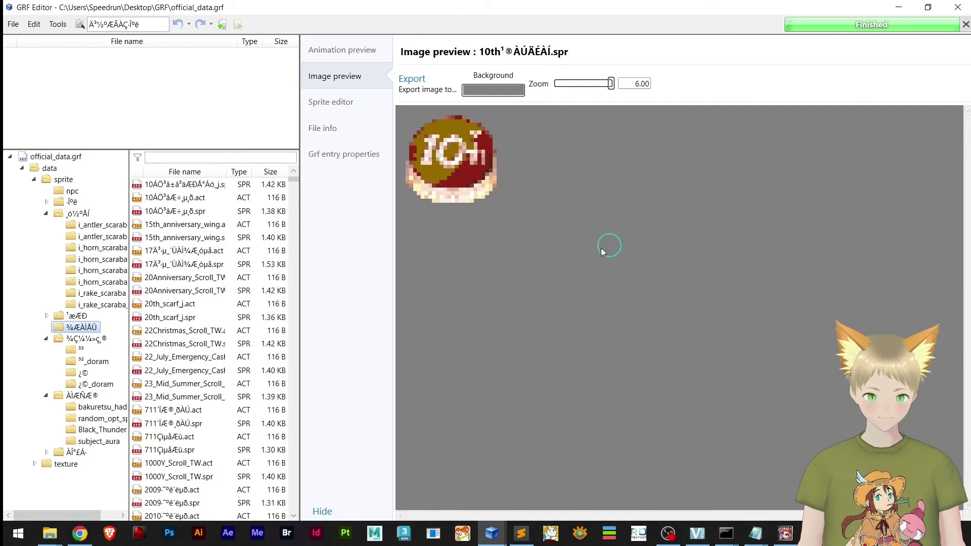
pyautogui.click(156, 28)
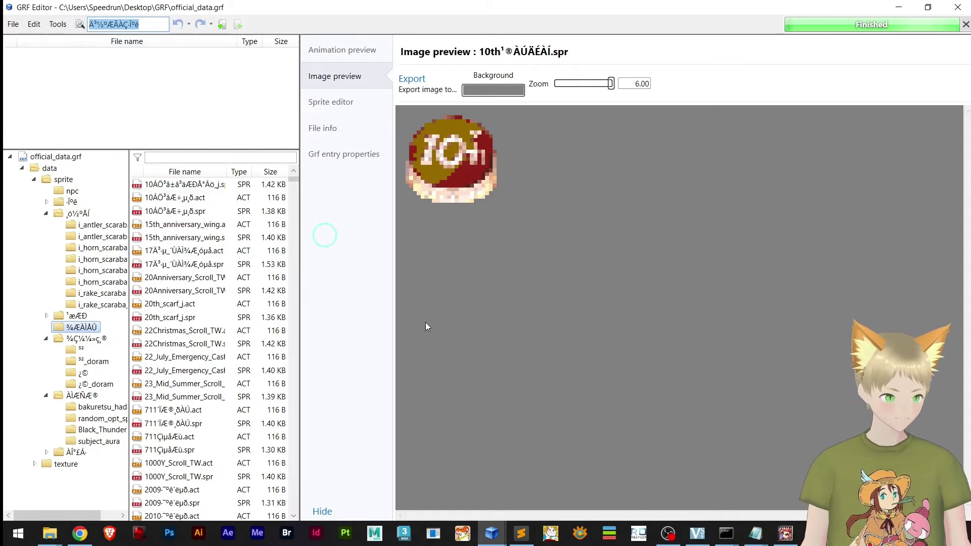
# - Search itemInfo_EN.lua for 20931, dismissing the cannot-find message, until its entry shows
pyautogui.moveTo(755, 532)
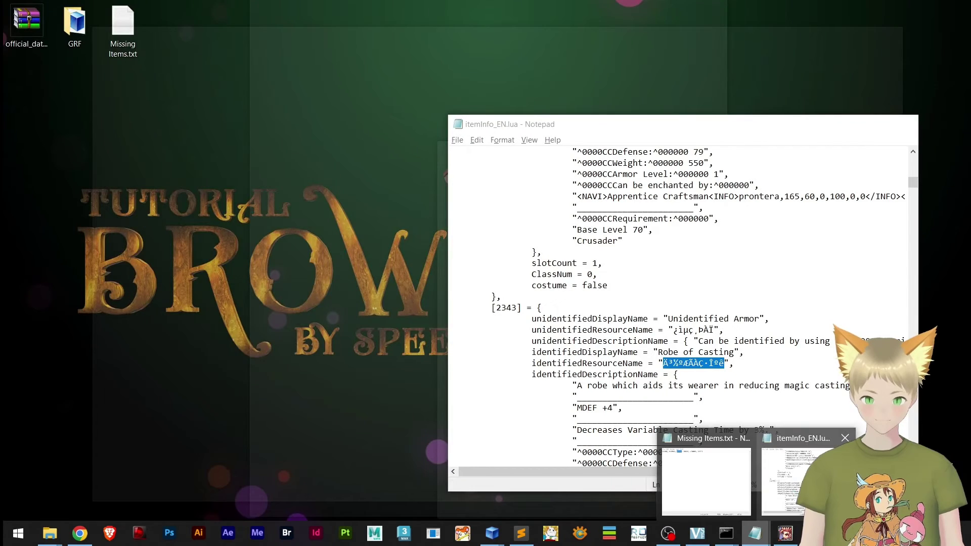
pyautogui.click(739, 420)
pyautogui.click(676, 333)
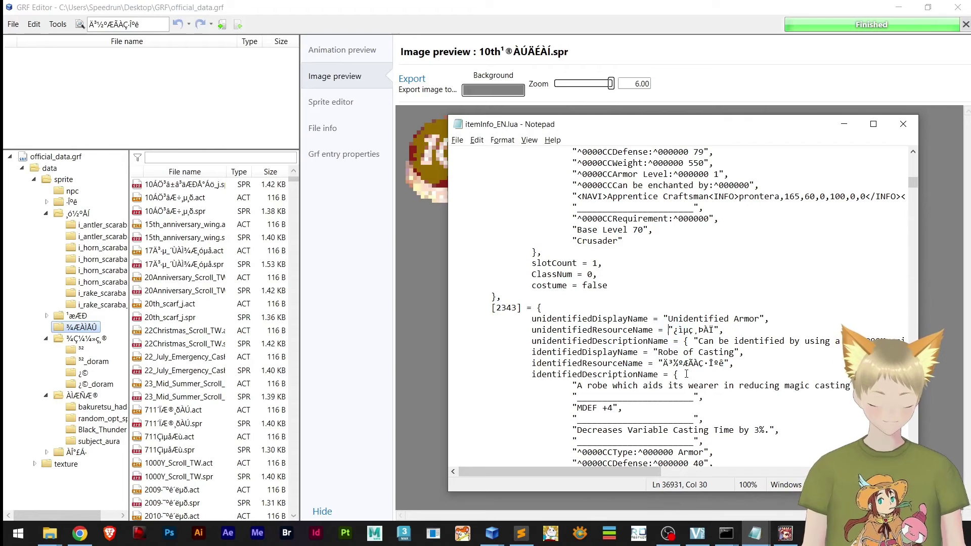
pyautogui.hotkey('ctrl', 'f')
pyautogui.write('20931')
pyautogui.press('Return')
pyautogui.press('Return')
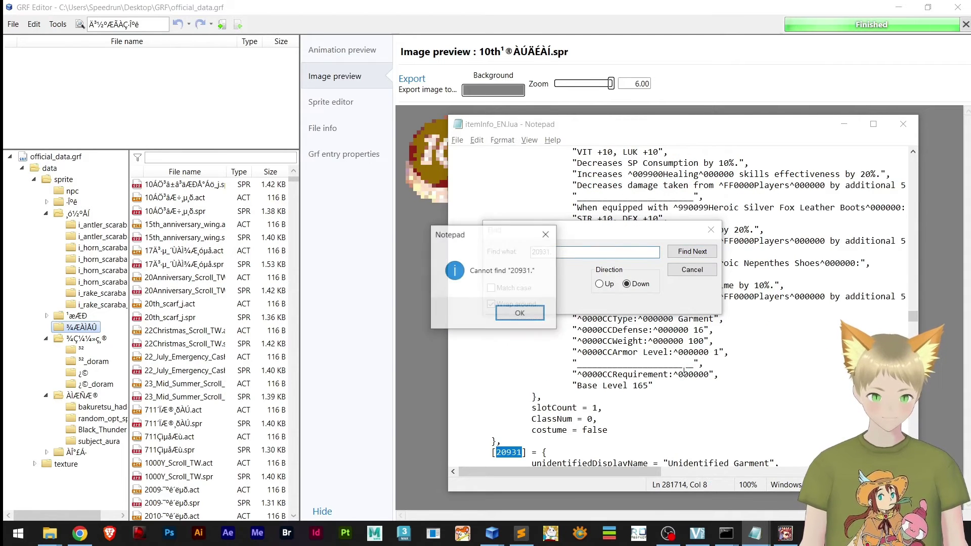
pyautogui.press('Return')
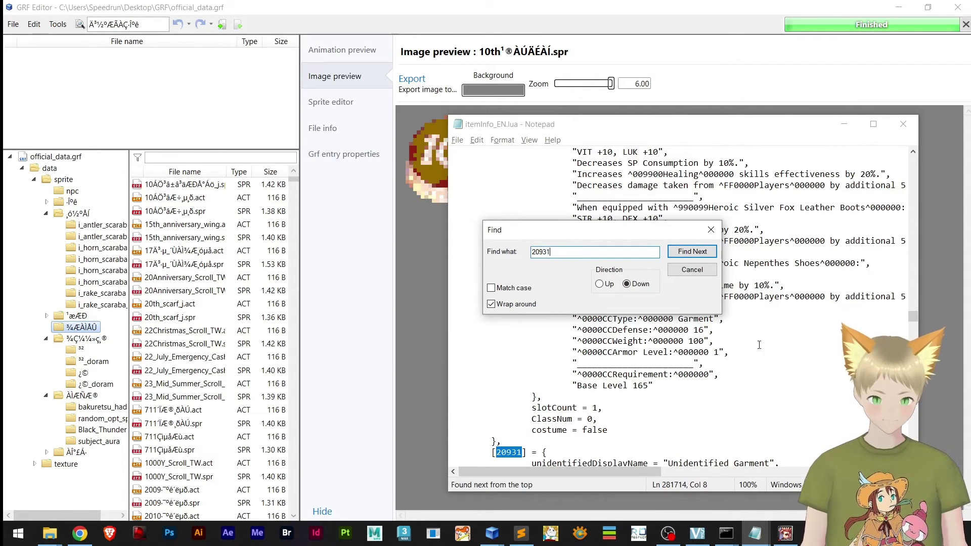
pyautogui.click(711, 229)
# - Select the Prism Rangers Scarf's identifiedResourceName, Rainbow_Scarf_Jp
pyautogui.scroll(-4, 670, 297)
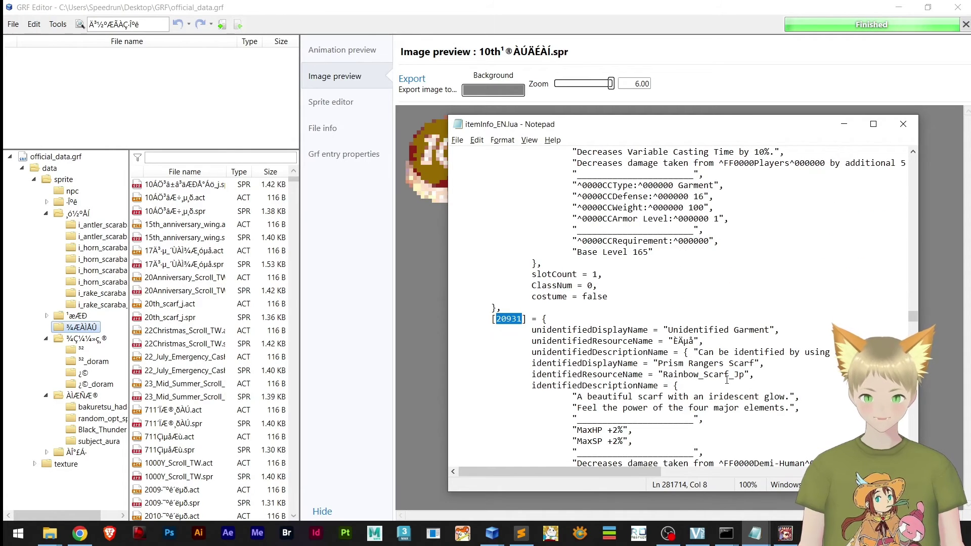
pyautogui.moveTo(755, 364); pyautogui.dragTo(678, 360)
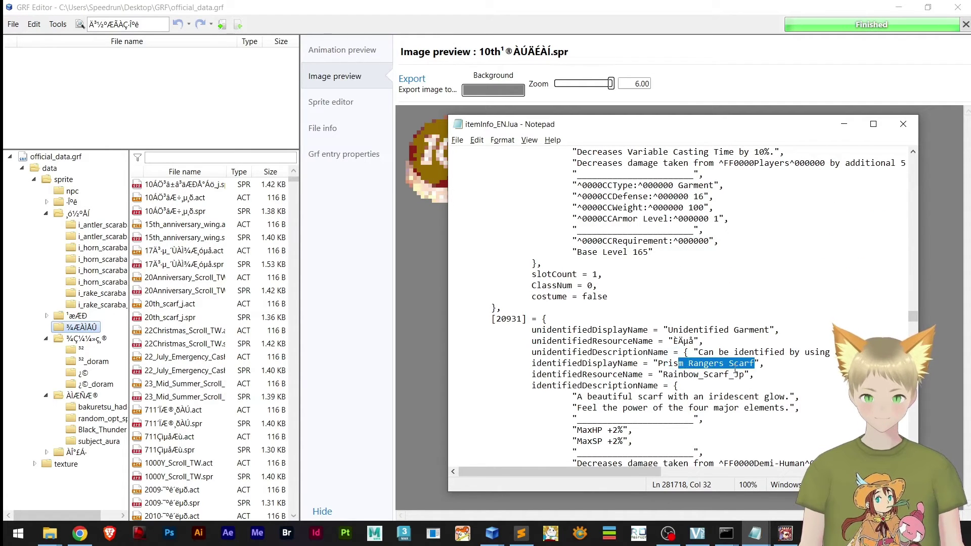
pyautogui.moveTo(742, 376); pyautogui.dragTo(669, 373)
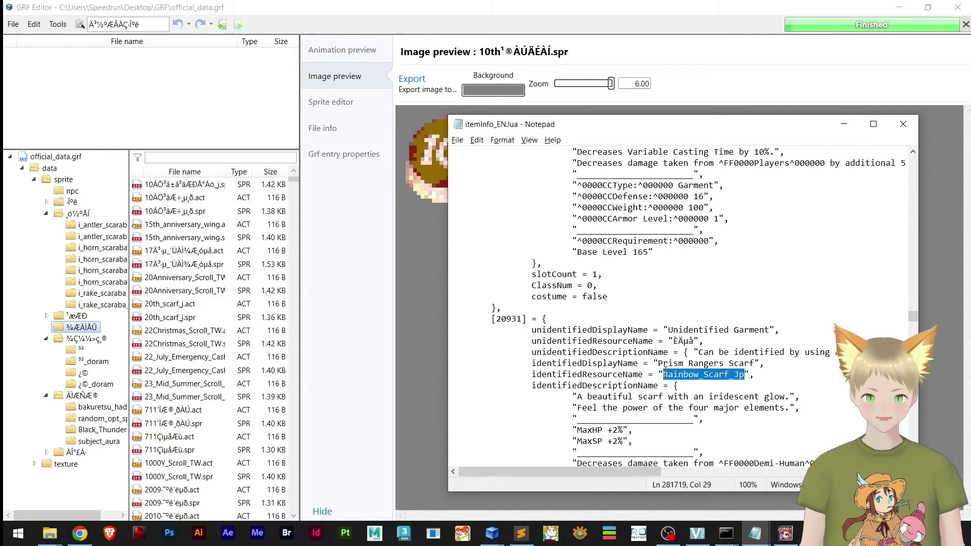
# - Search official_data.grf for Rainbow_Scarf_Jp and preview its .spr and bitmap results
pyautogui.click(141, 19)
pyautogui.hotkey('ctrl', 'a')
pyautogui.write('Rainbow_Scarf_Jp')
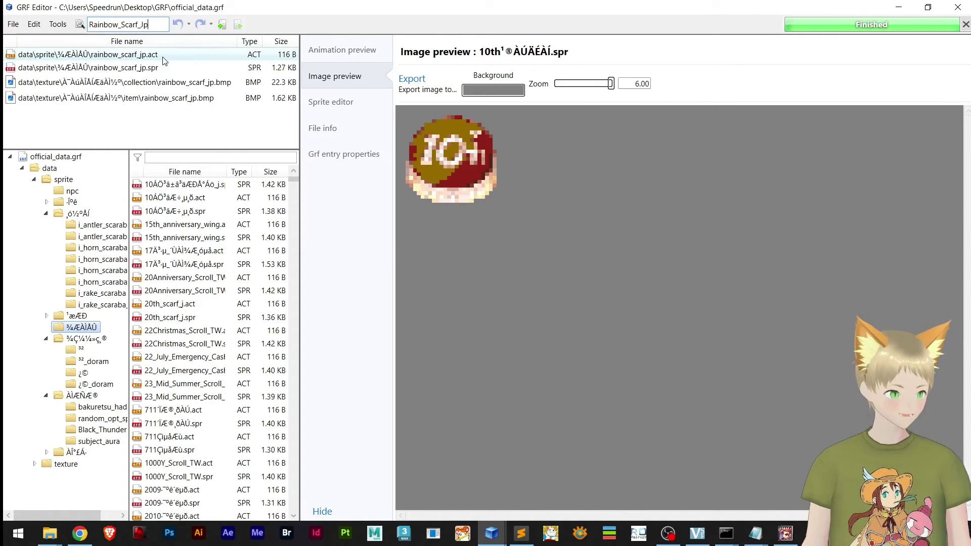
pyautogui.click(122, 60)
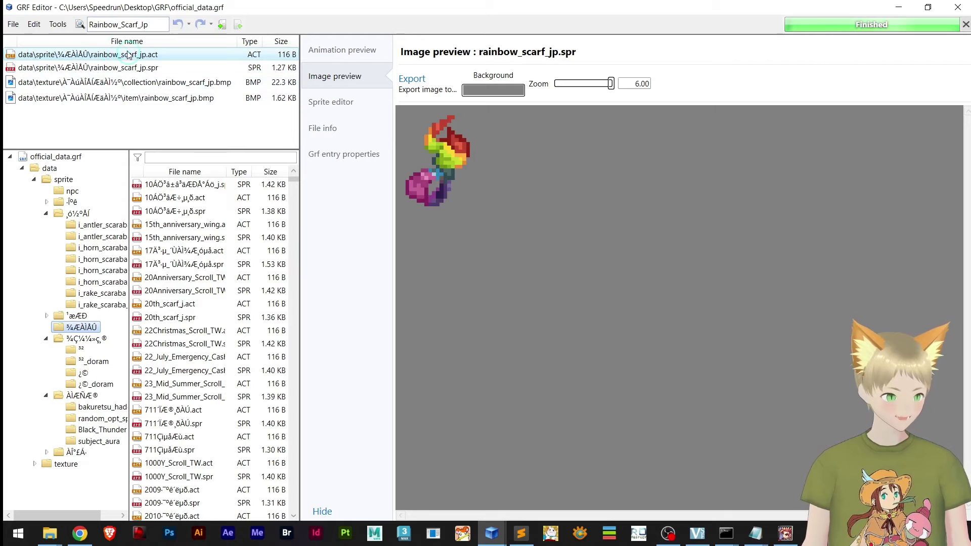
pyautogui.click(165, 71)
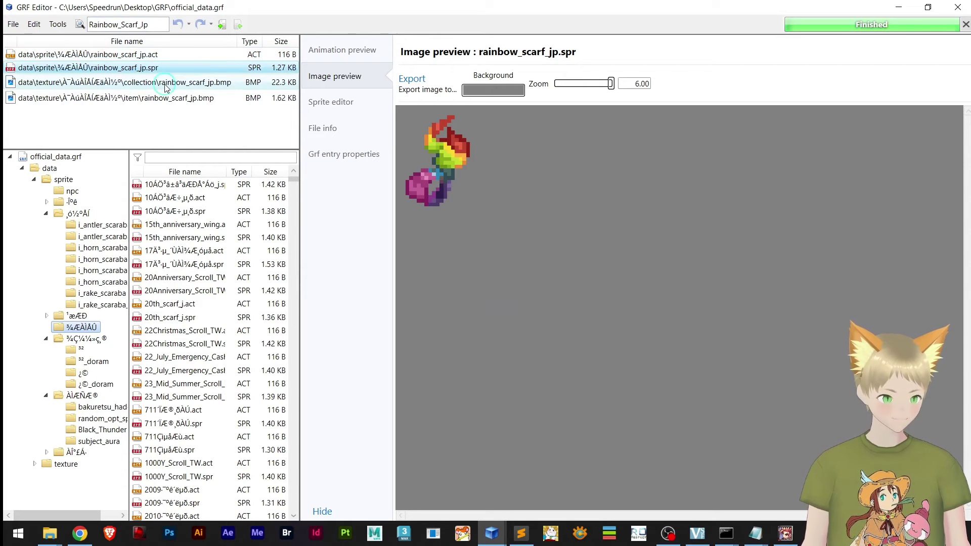
pyautogui.press('Down')
pyautogui.press('Down')
pyautogui.press('Up')
pyautogui.press('Up')
pyautogui.press('Up')
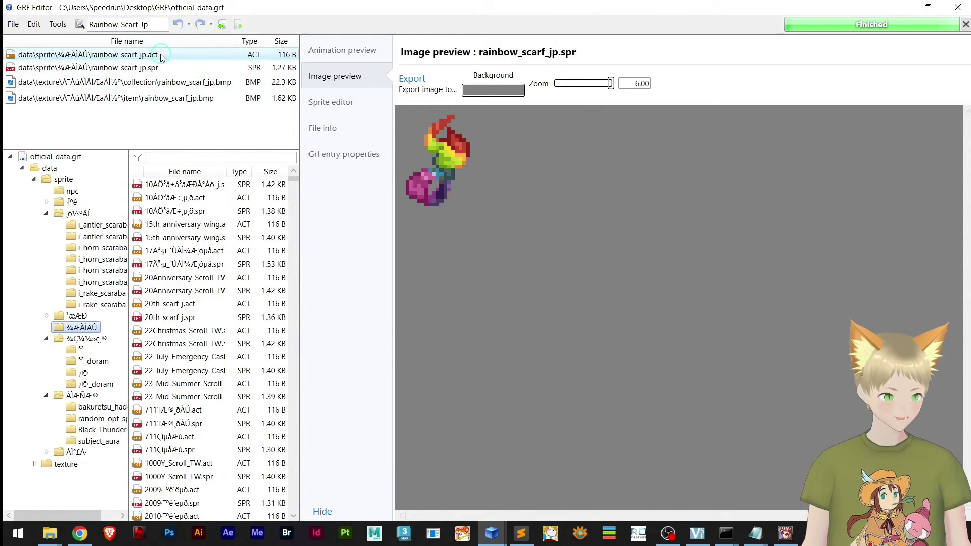
# - Extract all four rainbow_scarf_jp files into the desktop GRF folder
pyautogui.keyDown('shift'); pyautogui.click(154, 99); pyautogui.keyUp('shift')
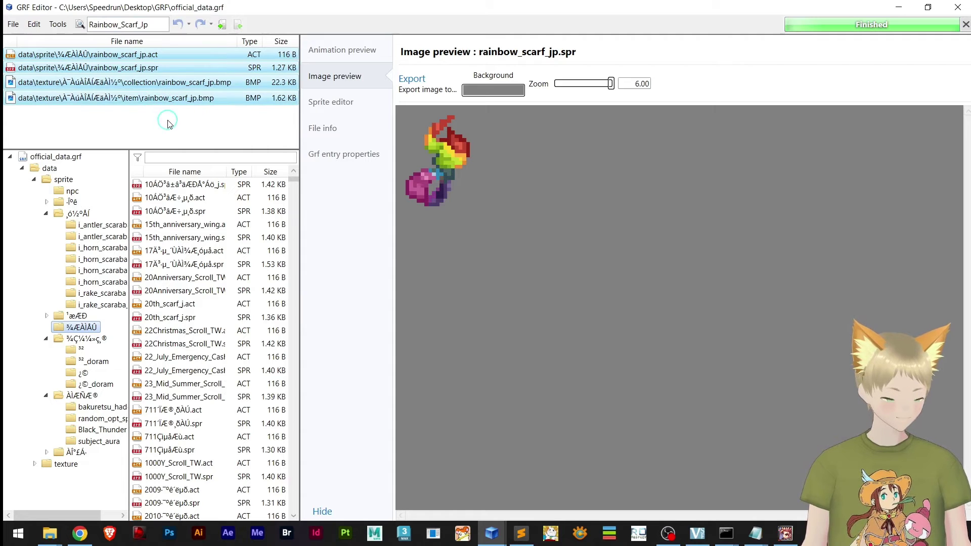
pyautogui.rightClick(123, 81)
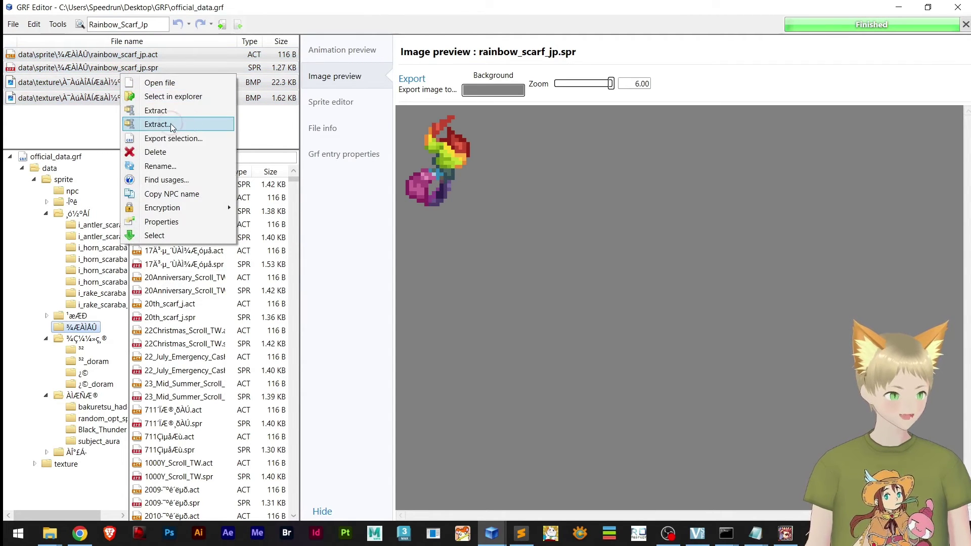
pyautogui.click(158, 124)
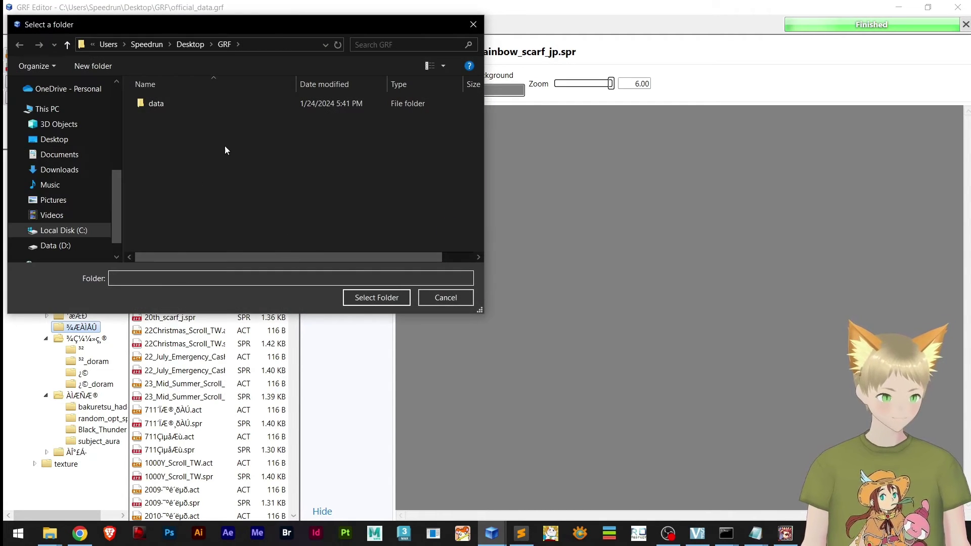
pyautogui.click(364, 301)
# - Close the item info and missing items Notepad files
pyautogui.click(896, 5)
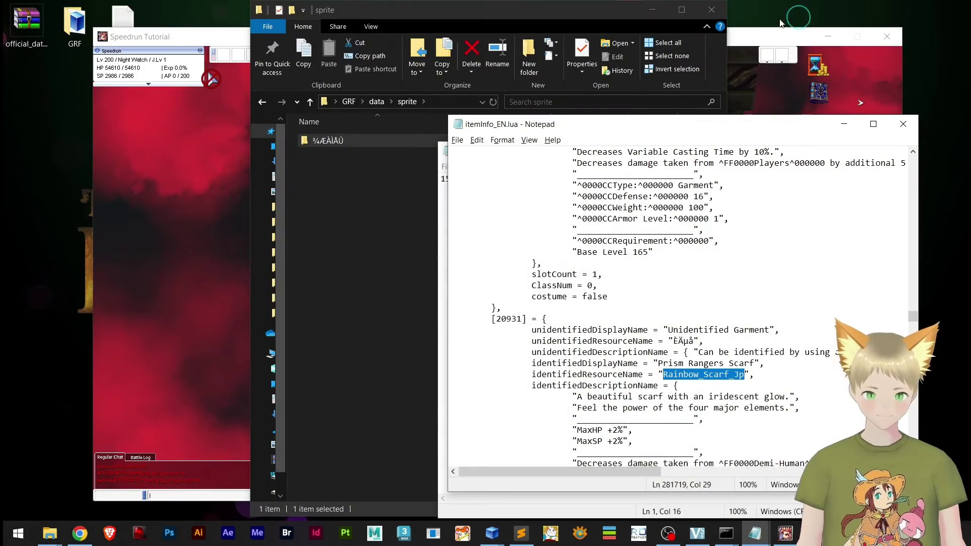
pyautogui.click(135, 252)
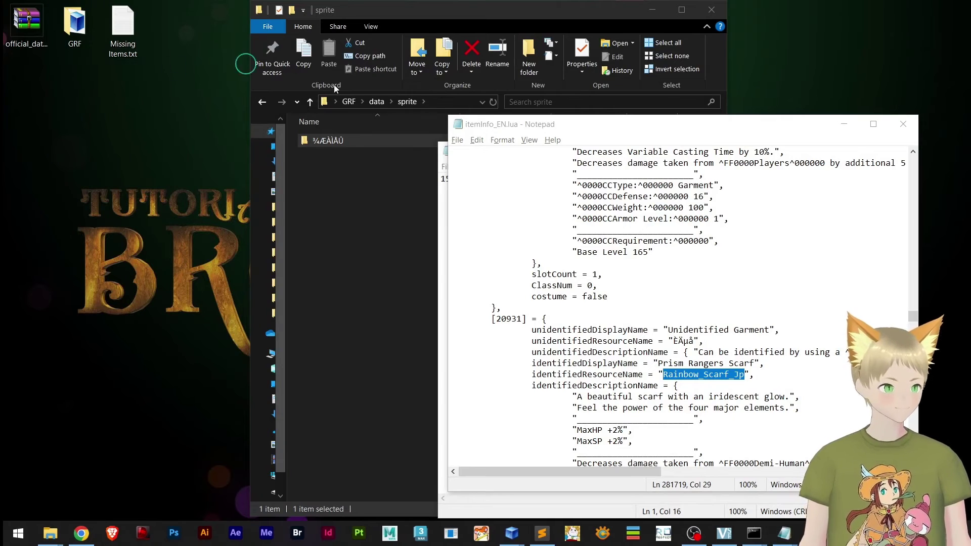
pyautogui.click(897, 127)
pyautogui.click(872, 150)
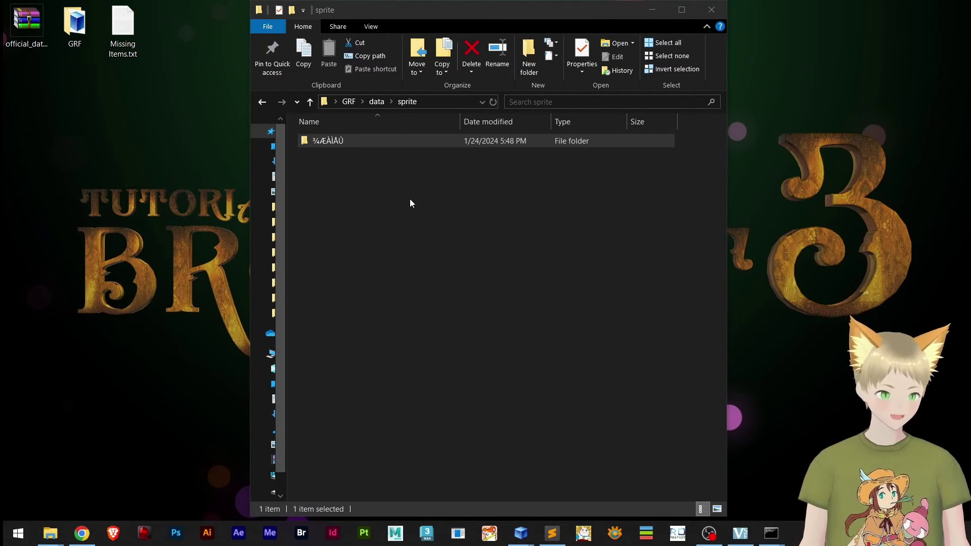
# - Open the desktop GRF folder and navigate up to its top level
pyautogui.doubleClick(76, 25)
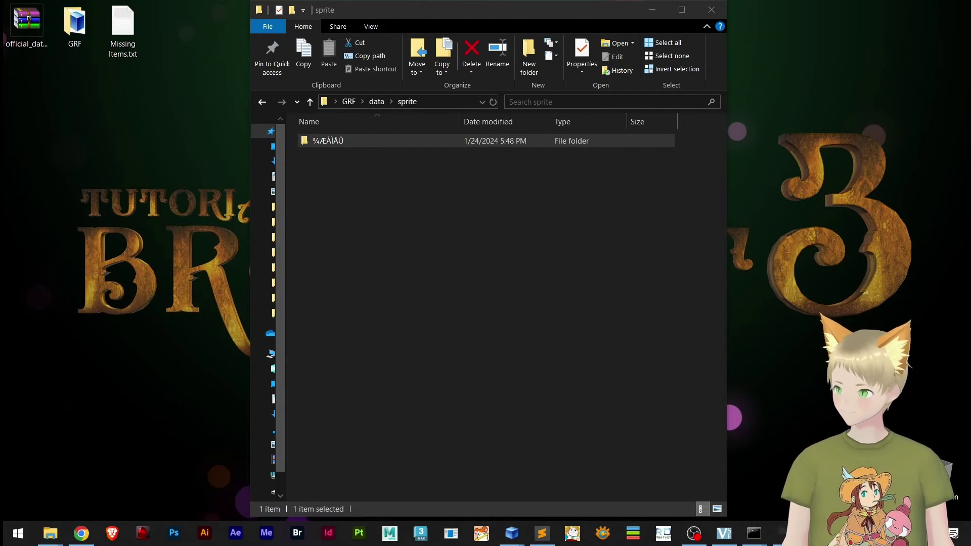
pyautogui.click(319, 140)
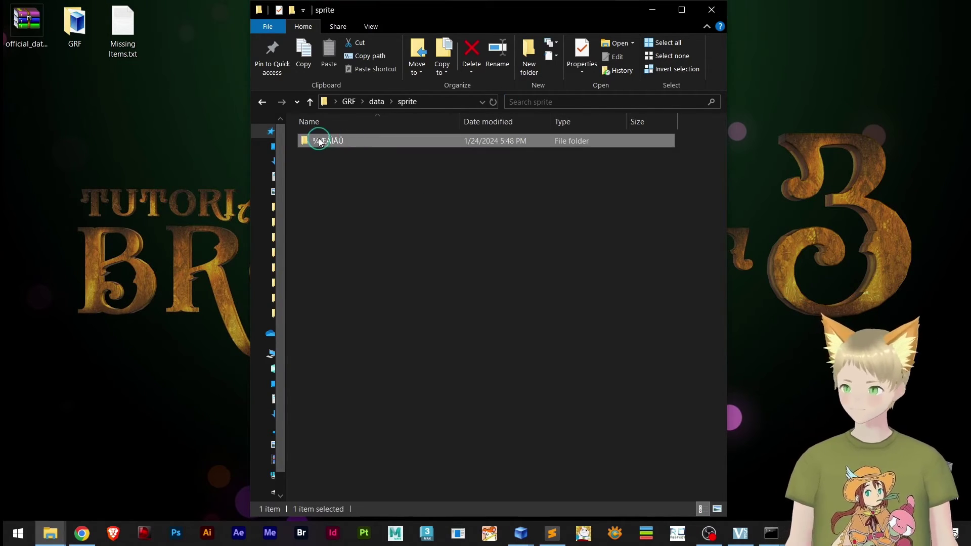
pyautogui.click(377, 102)
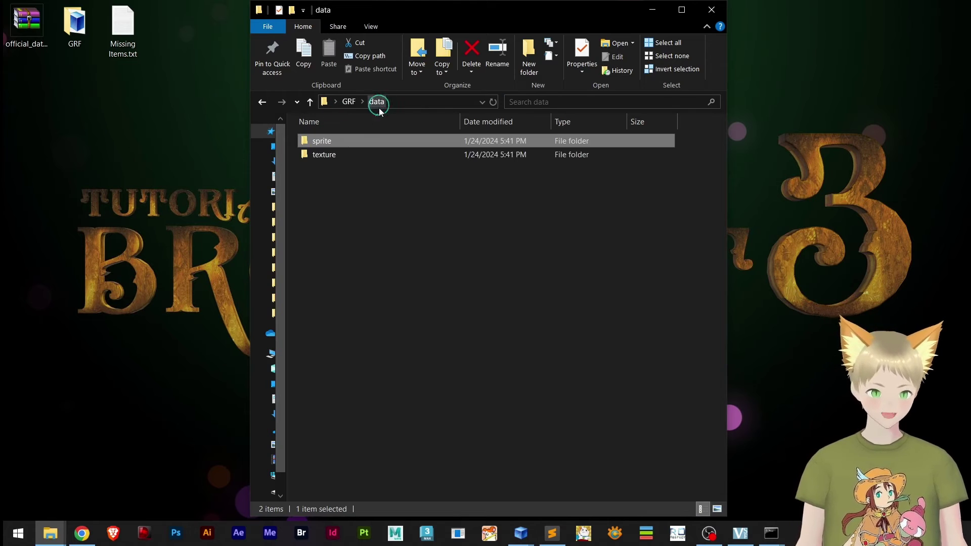
pyautogui.click(350, 102)
pyautogui.click(370, 200)
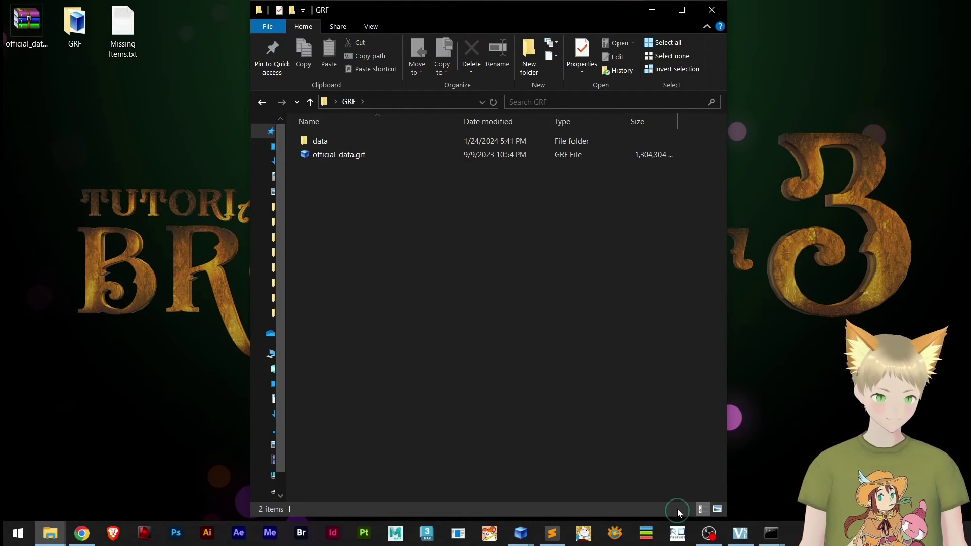
# - Close both GRF Editor windows
pyautogui.moveTo(524, 539)
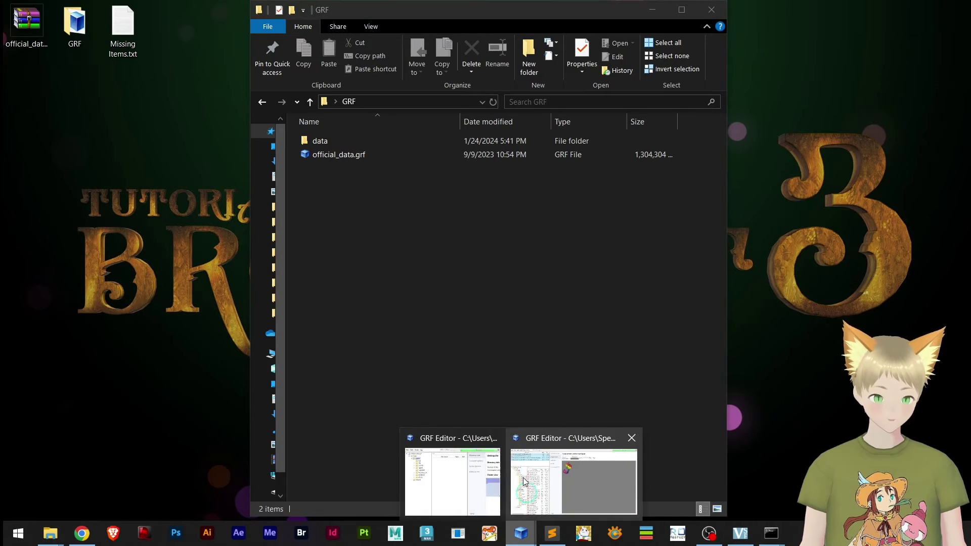
pyautogui.click(494, 437)
pyautogui.click(577, 442)
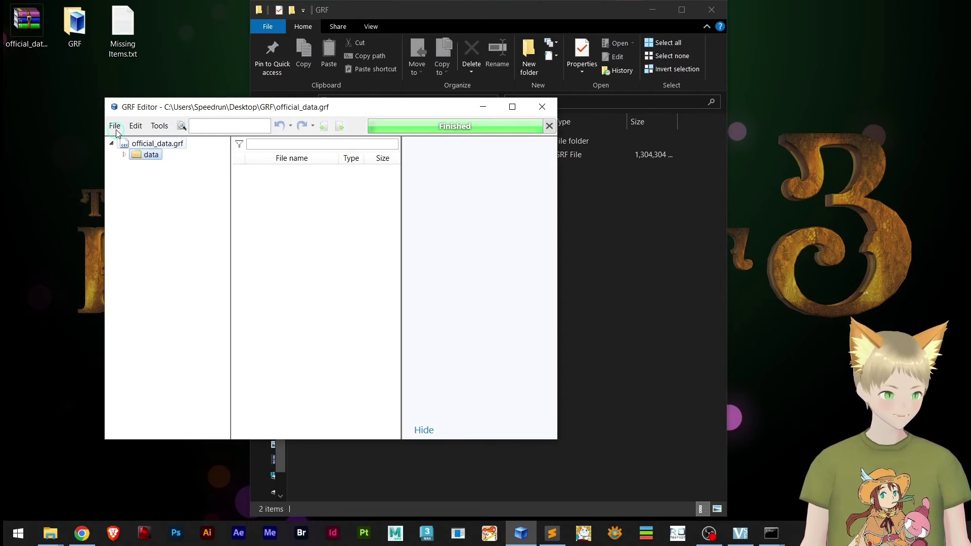
# - Create a new empty GRF archive, new.grf
pyautogui.click(115, 126)
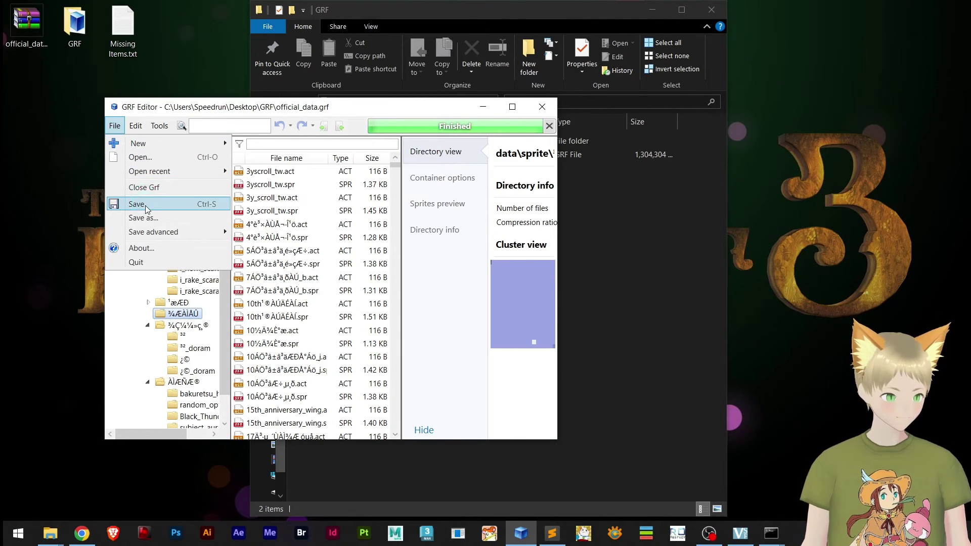
pyautogui.moveTo(137, 134)
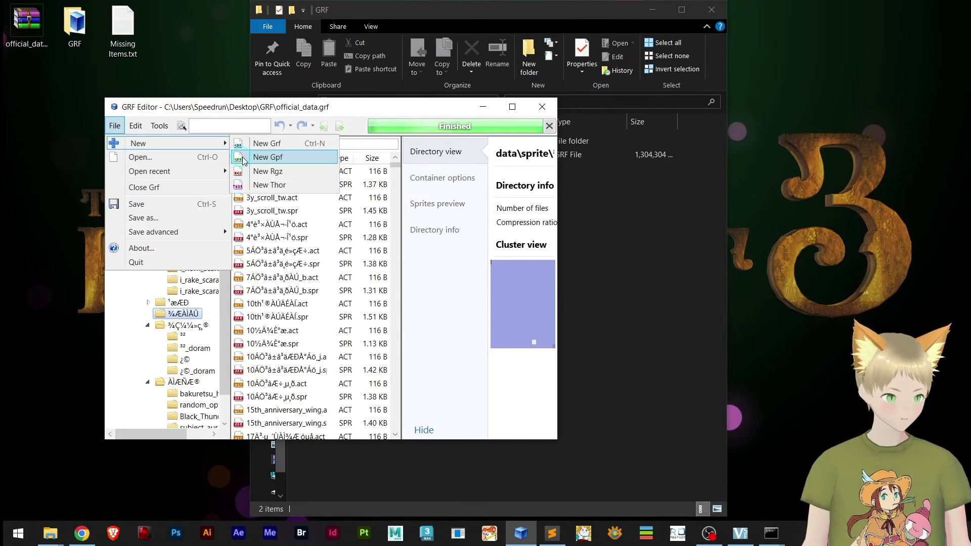
pyautogui.click(256, 151)
# - Drag the extracted sprite and texture folders into new.grf's data folder, then start saving
pyautogui.click(666, 225)
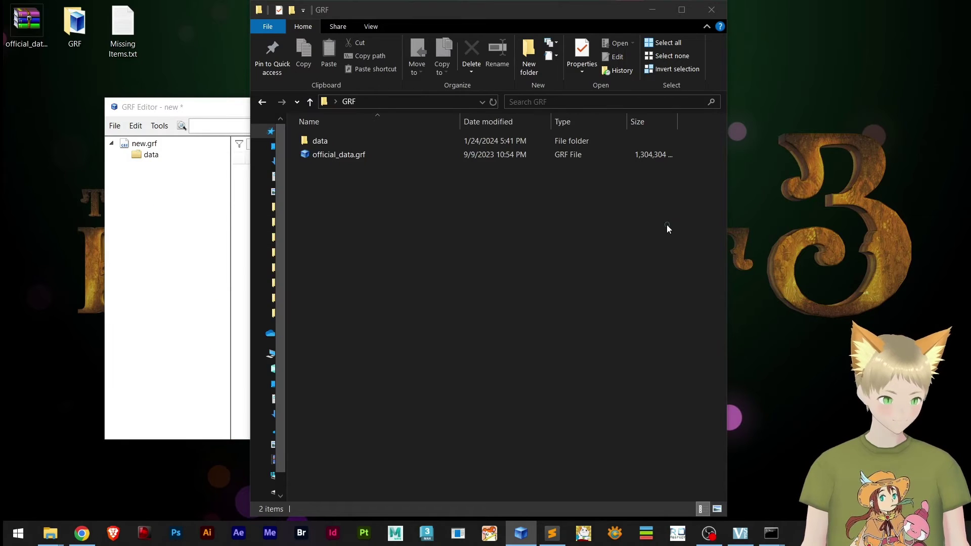
pyautogui.doubleClick(321, 141)
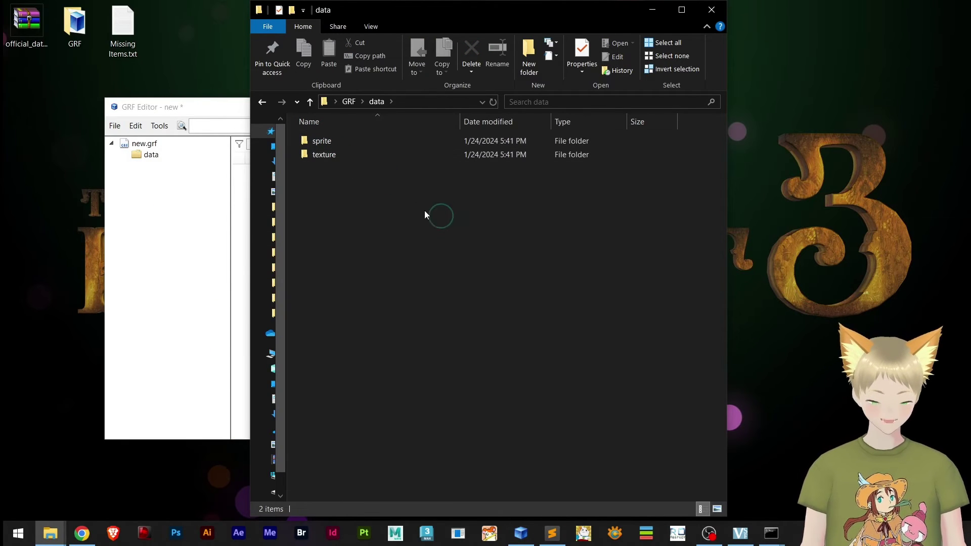
pyautogui.moveTo(325, 193); pyautogui.dragTo(148, 159)
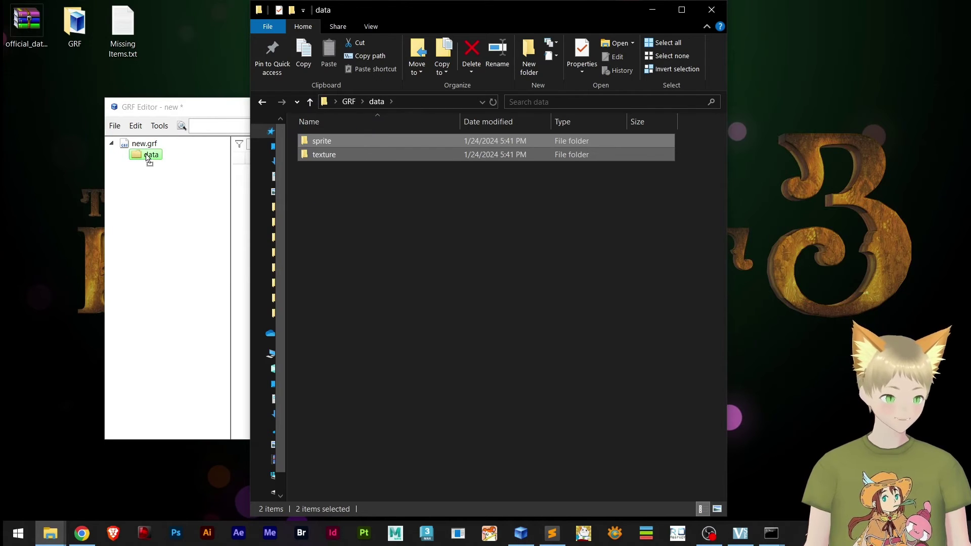
pyautogui.click(211, 115)
pyautogui.click(151, 156)
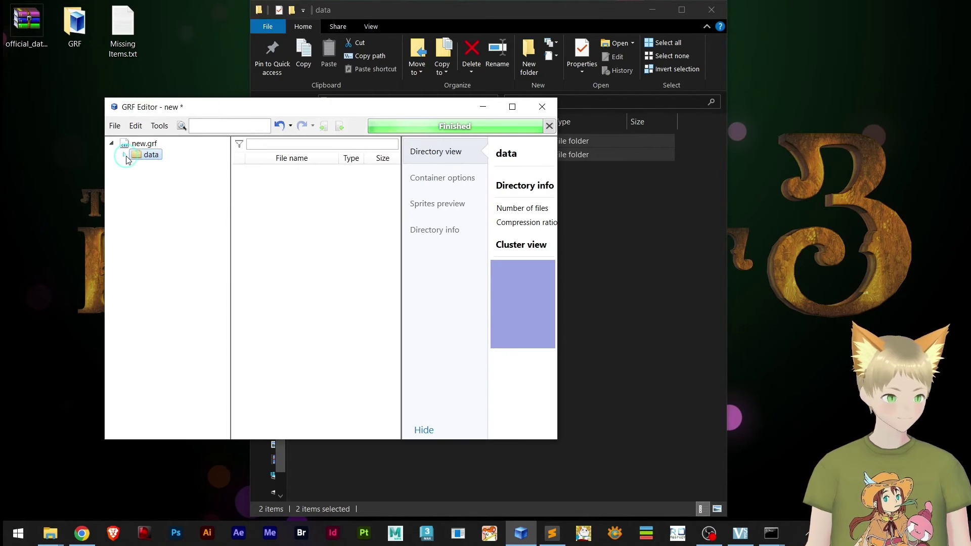
pyautogui.click(124, 154)
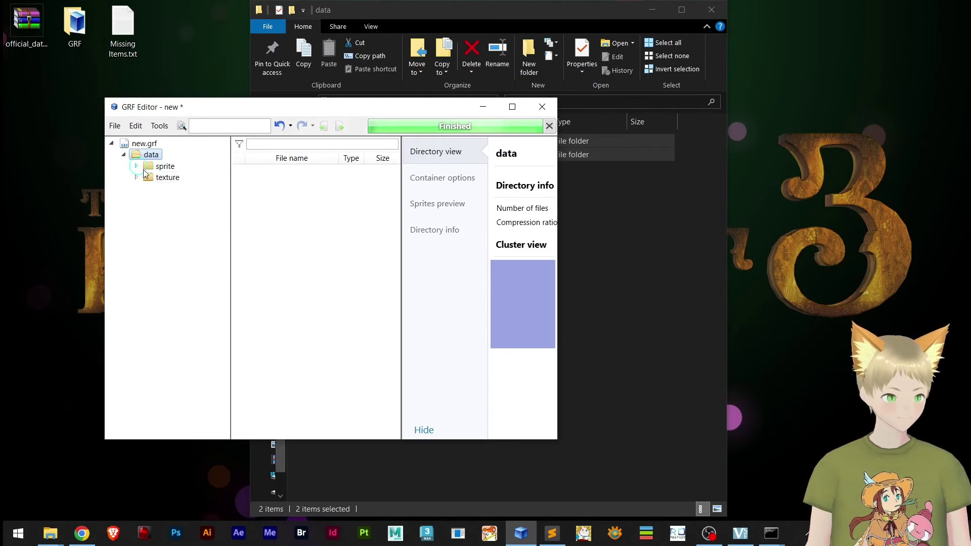
pyautogui.click(120, 127)
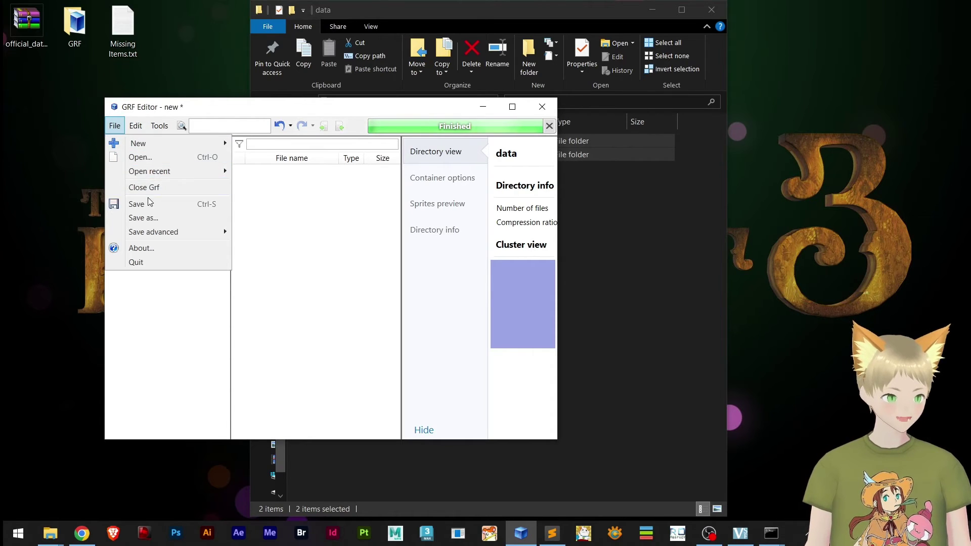
pyautogui.click(150, 202)
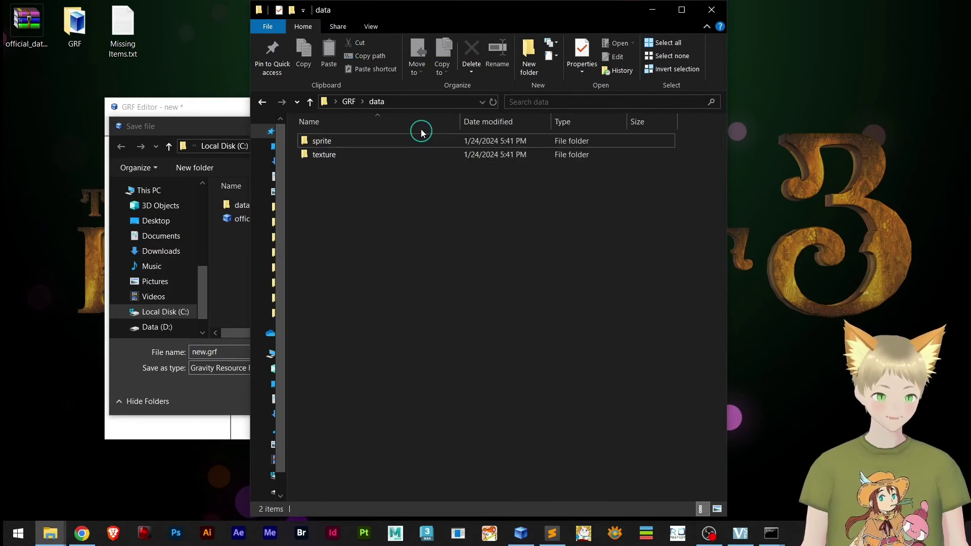
# - Point the save dialog at the data folder and name the file myitems
pyautogui.click(410, 102)
pyautogui.hotkey('ctrl', 'c')
pyautogui.click(241, 131)
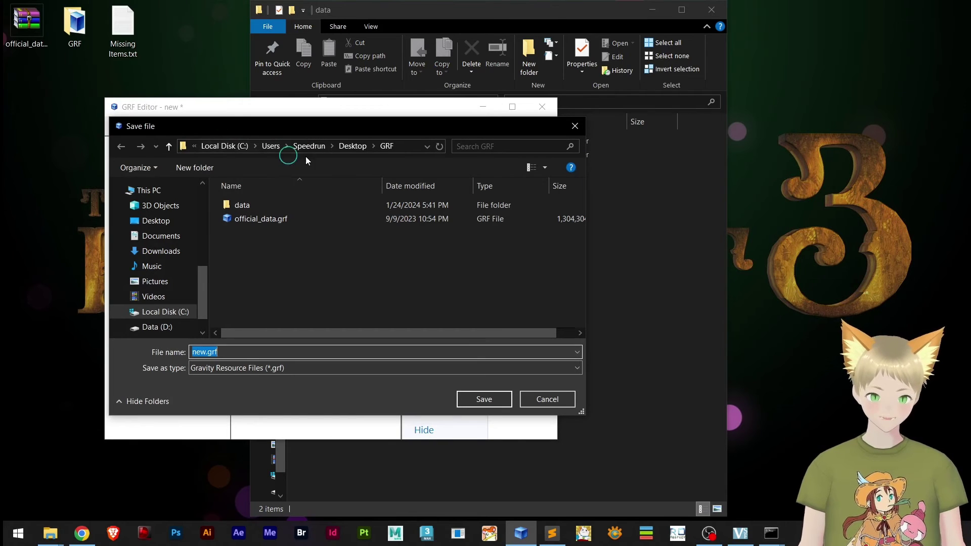
pyautogui.click(411, 150)
pyautogui.hotkey('ctrl', 'v')
pyautogui.press('Return')
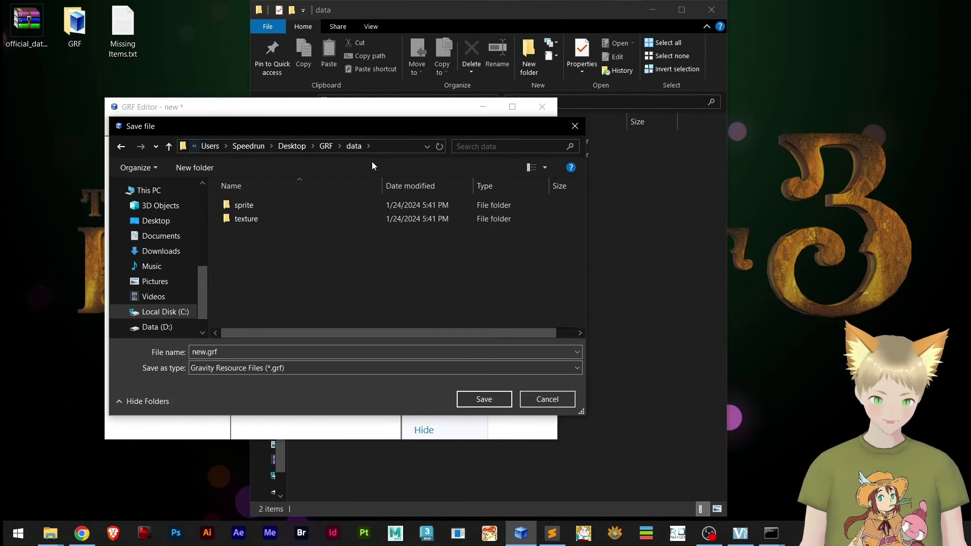
pyautogui.doubleClick(218, 353)
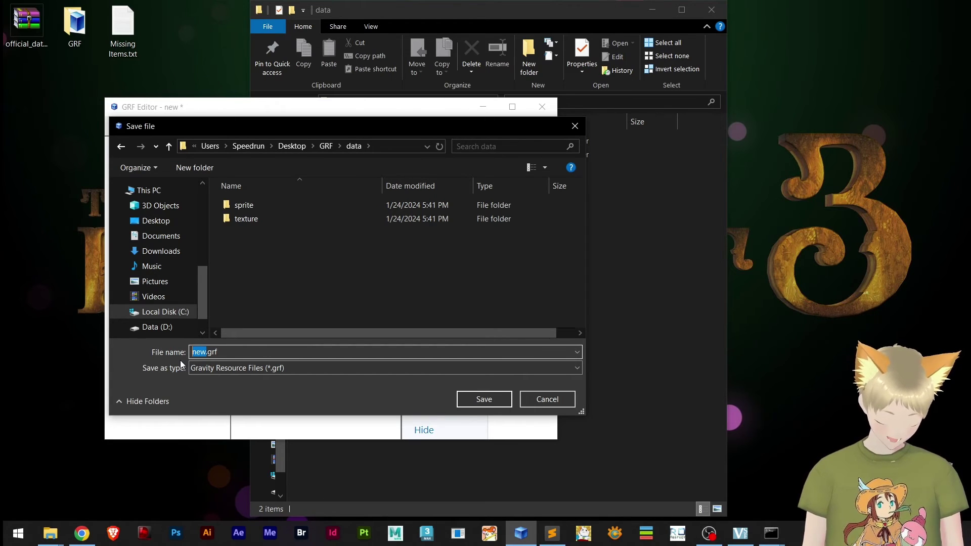
pyautogui.write('myit')
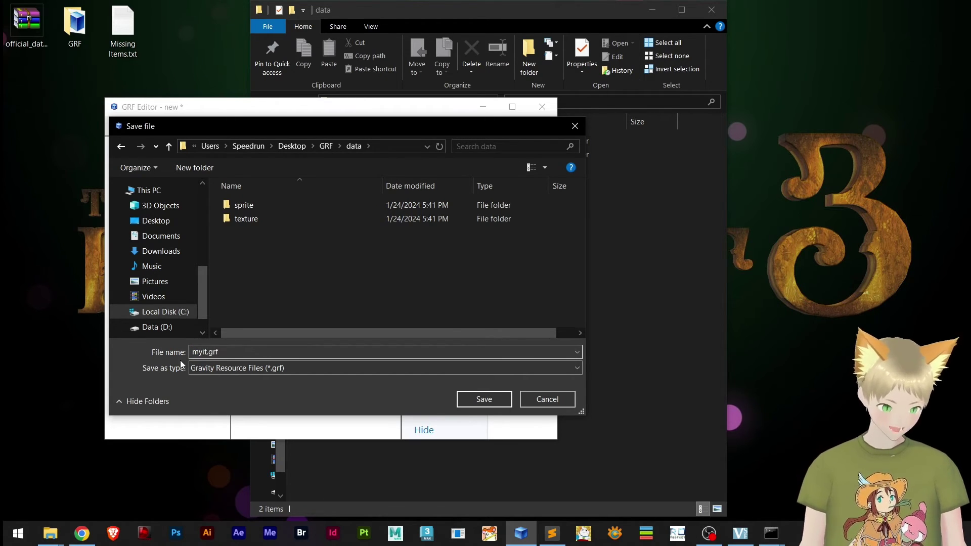
pyautogui.write('ems')
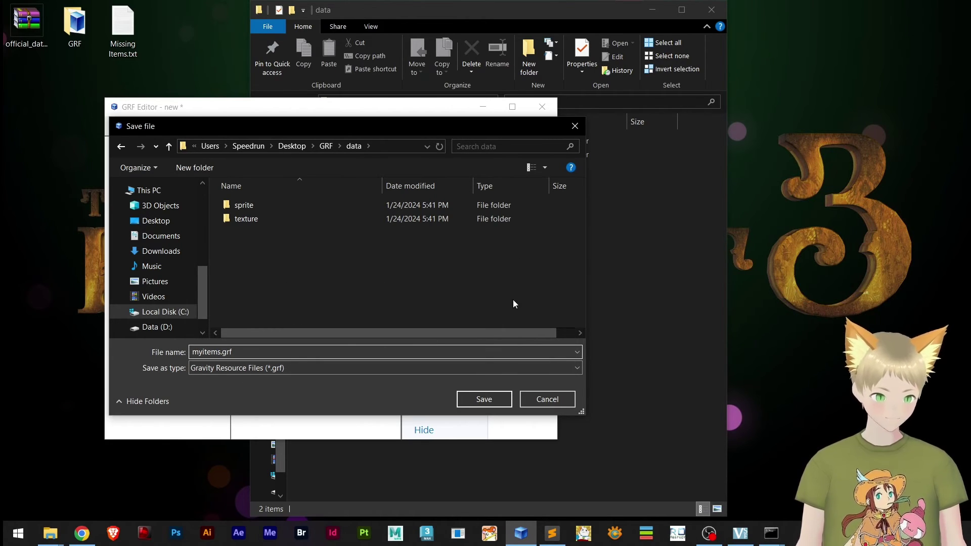
# - Change the save location to the desktop GRF folder and save myitems.grf there
pyautogui.click(677, 248)
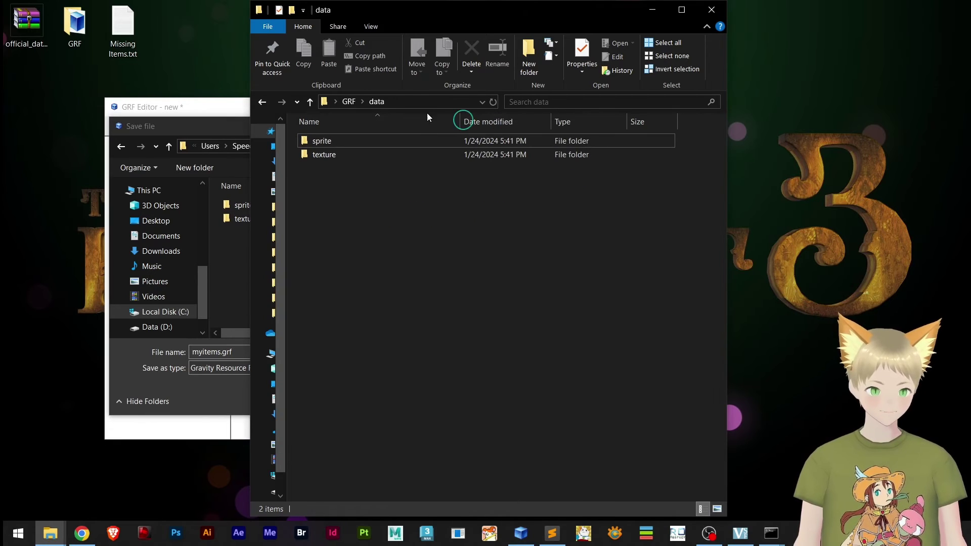
pyautogui.click(413, 105)
pyautogui.click(393, 167)
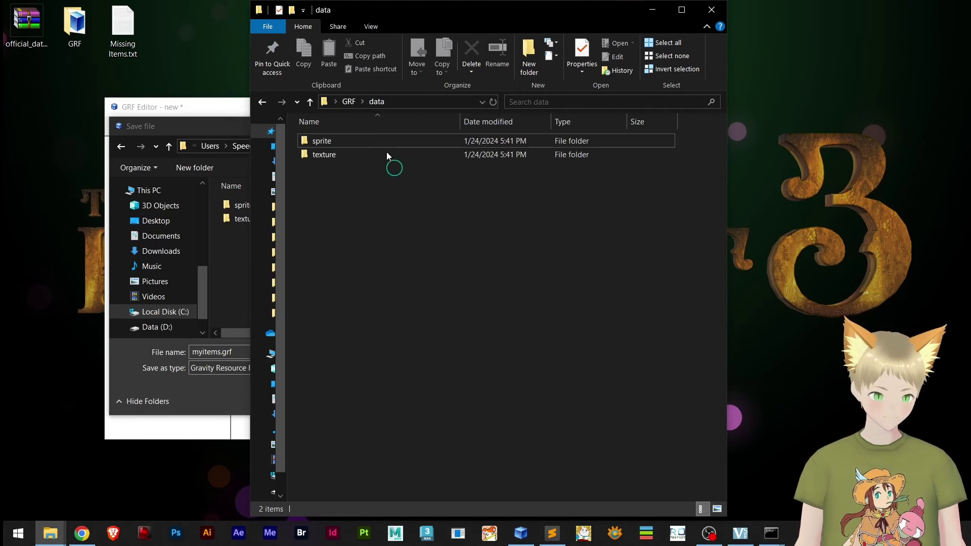
pyautogui.click(349, 101)
pyautogui.click(424, 101)
pyautogui.hotkey('ctrl', 'c')
pyautogui.click(229, 281)
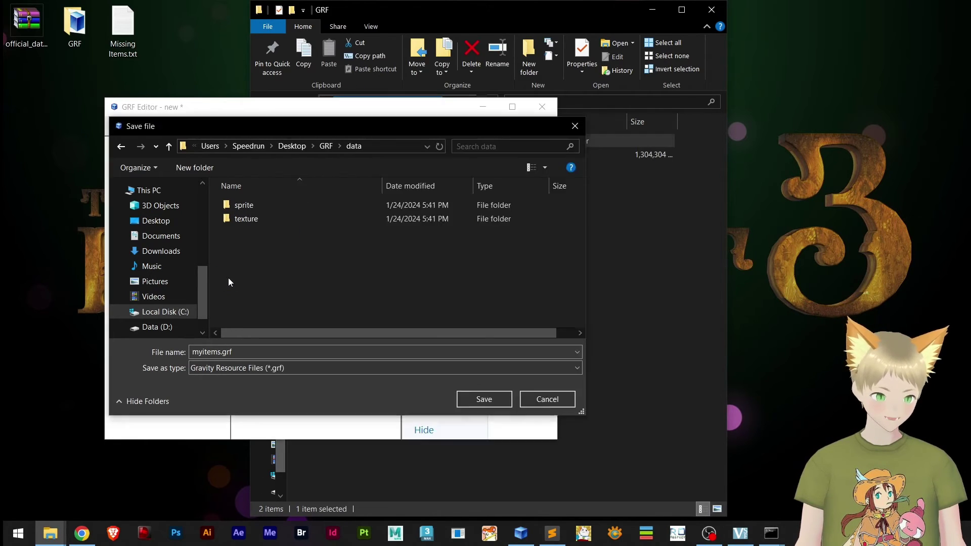
pyautogui.click(379, 145)
pyautogui.hotkey('ctrl', 'v')
pyautogui.press('Return')
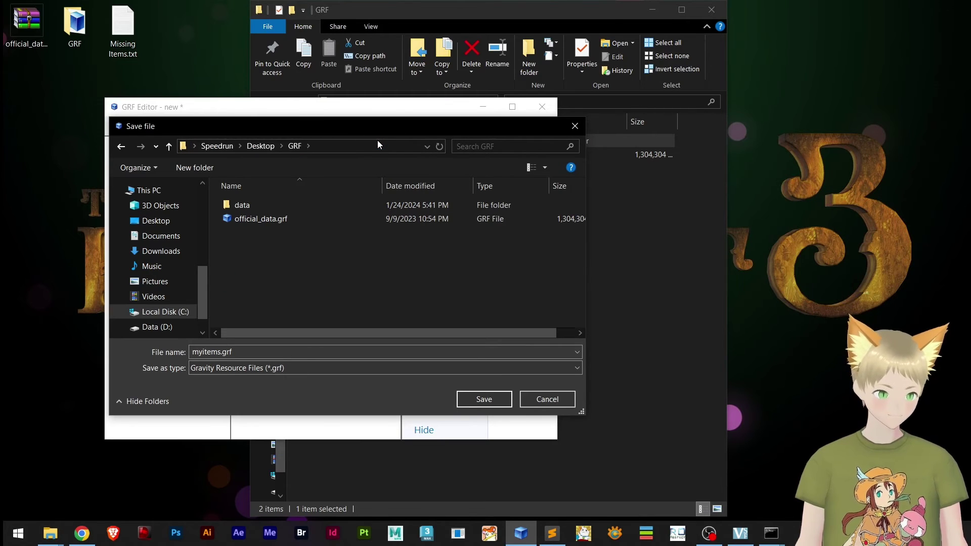
pyautogui.click(508, 399)
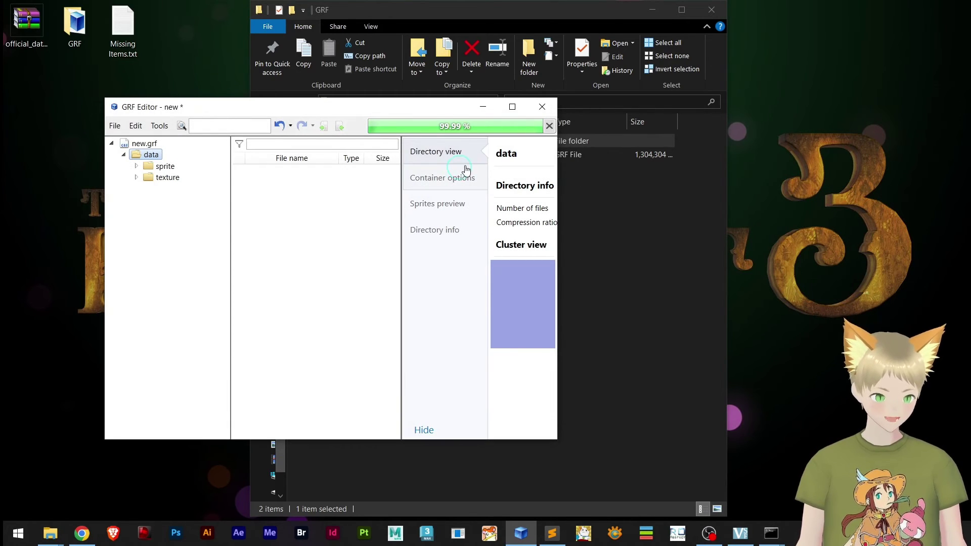
# - Close GRF Editor and copy the 21 KB myitems.grf into the Client folder
pyautogui.click(542, 107)
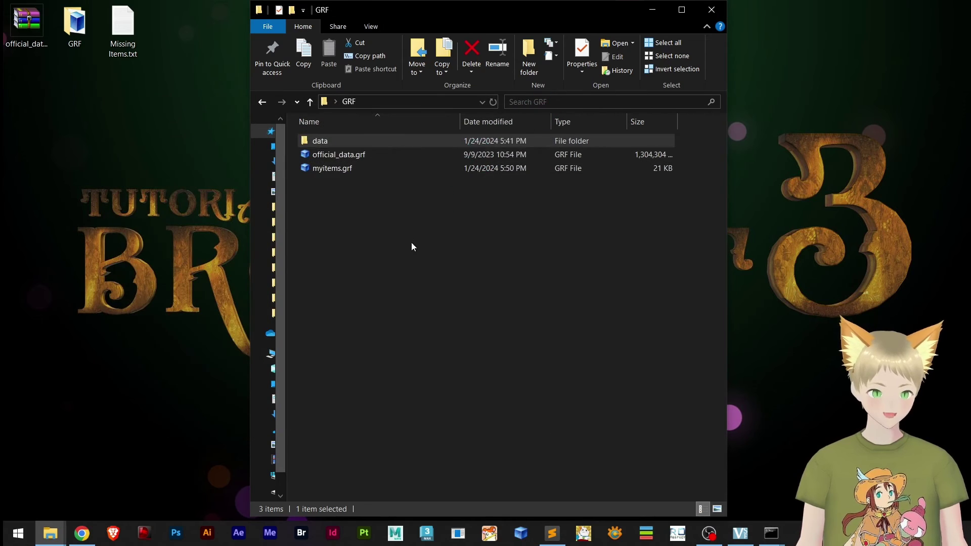
pyautogui.click(337, 160)
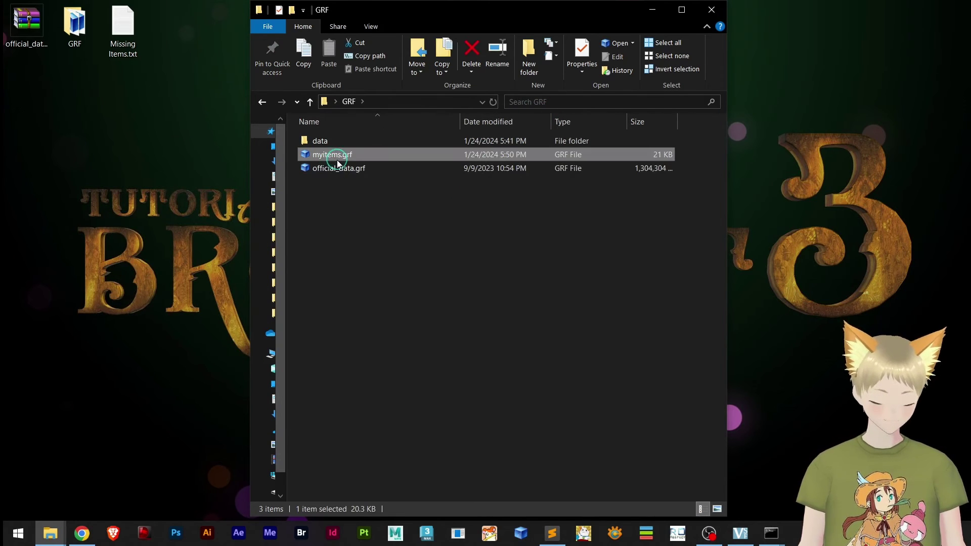
pyautogui.click(50, 533)
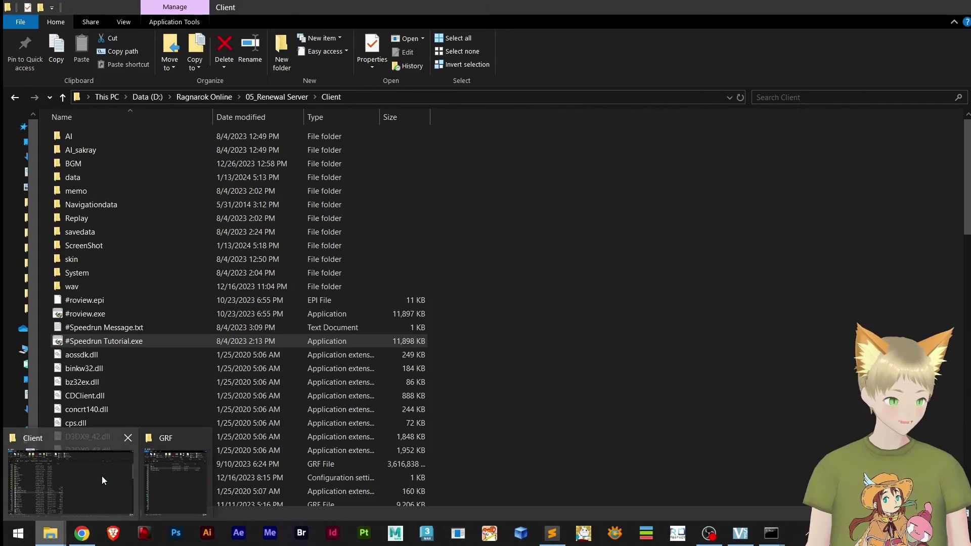
pyautogui.click(102, 476)
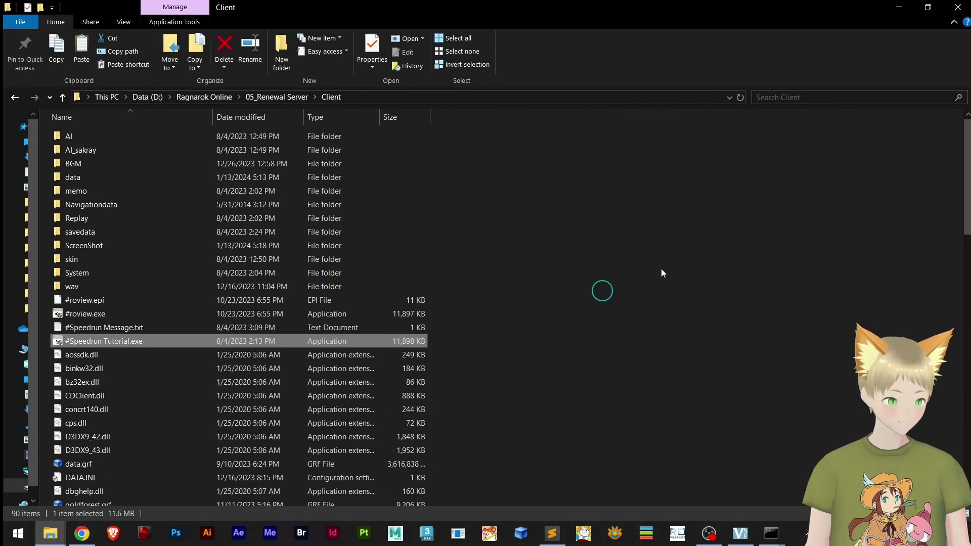
pyautogui.hotkey('ctrl', 'v')
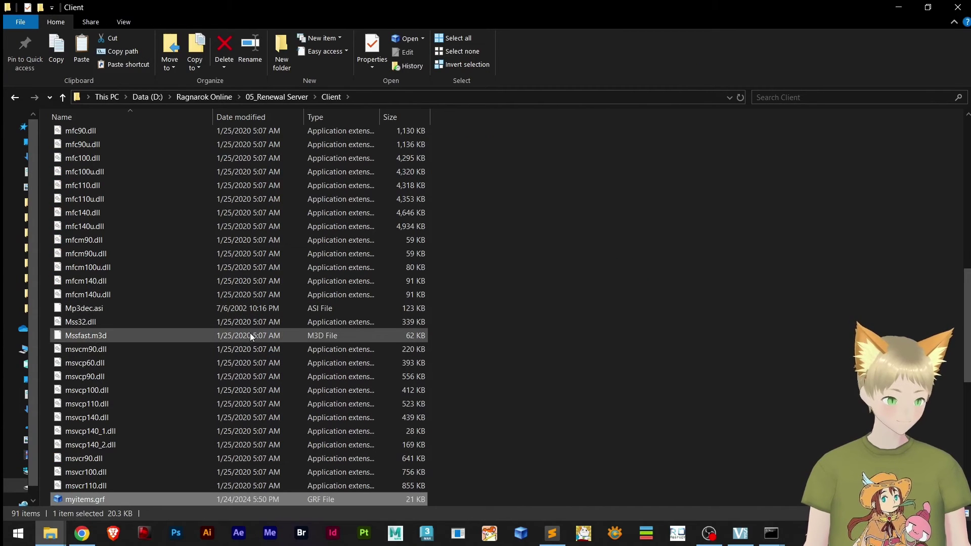
pyautogui.scroll(8, 250, 333)
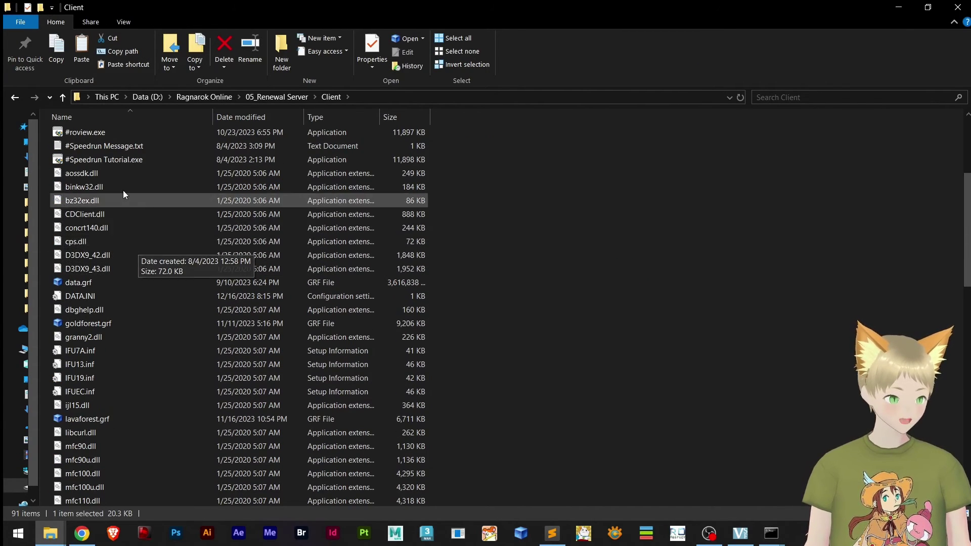
pyautogui.click(119, 269)
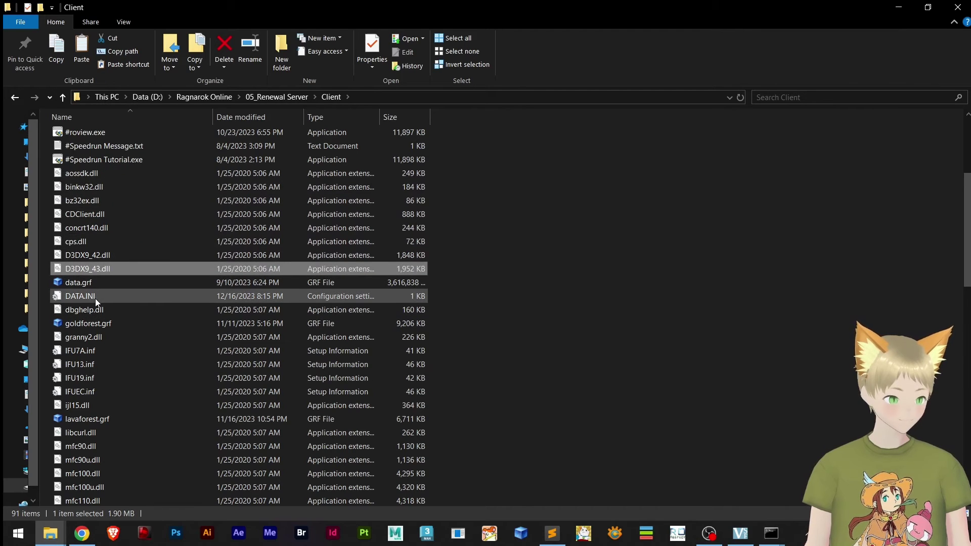
# - Add 5=myitems.grf to DATA.INI, renumber rdata.grf and data.grf to 6 and 7, and save
pyautogui.doubleClick(95, 297)
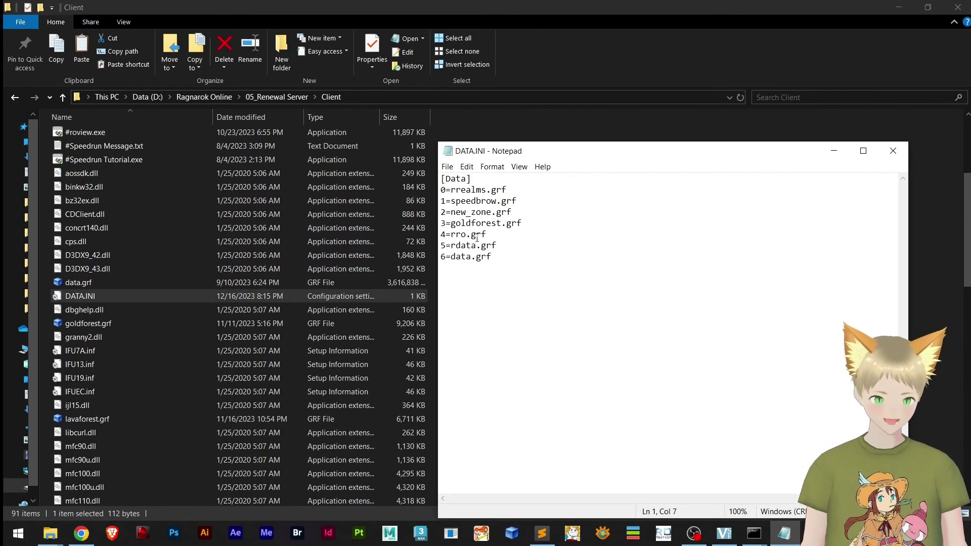
pyautogui.press('Return')
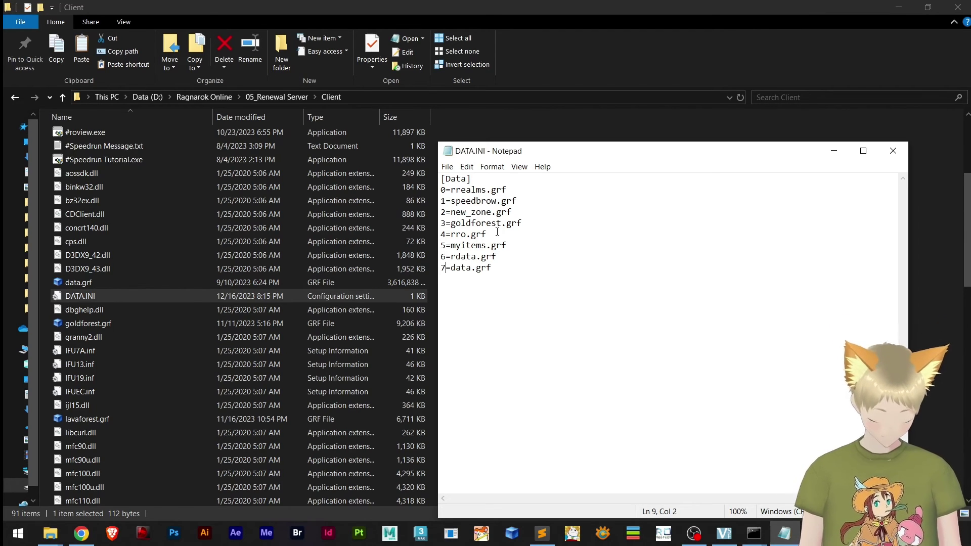
pyautogui.click(892, 152)
pyautogui.click(655, 307)
# - Launch Speedrun Tutorial.exe, log in through server and character select, and open the inventory
pyautogui.scroll(-12, 237, 333)
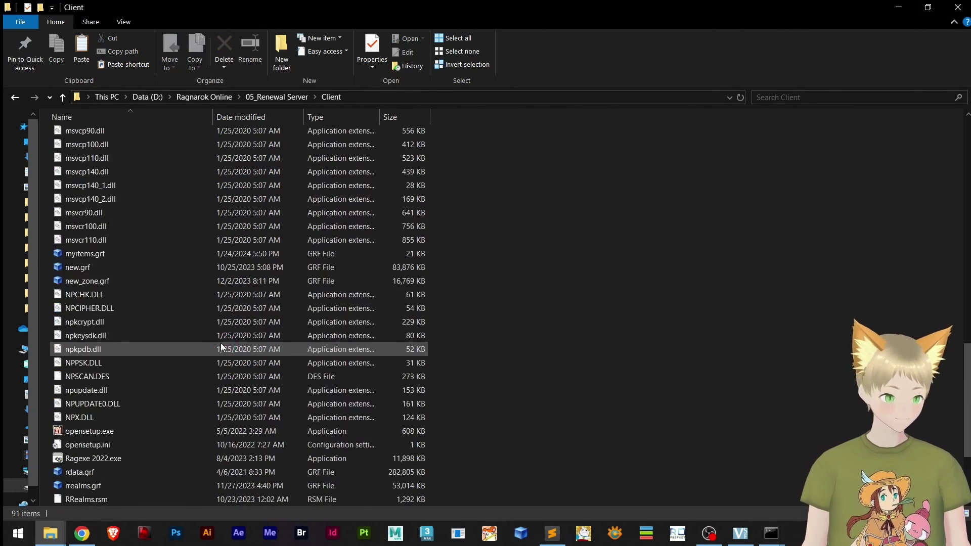
pyautogui.scroll(20, 221, 348)
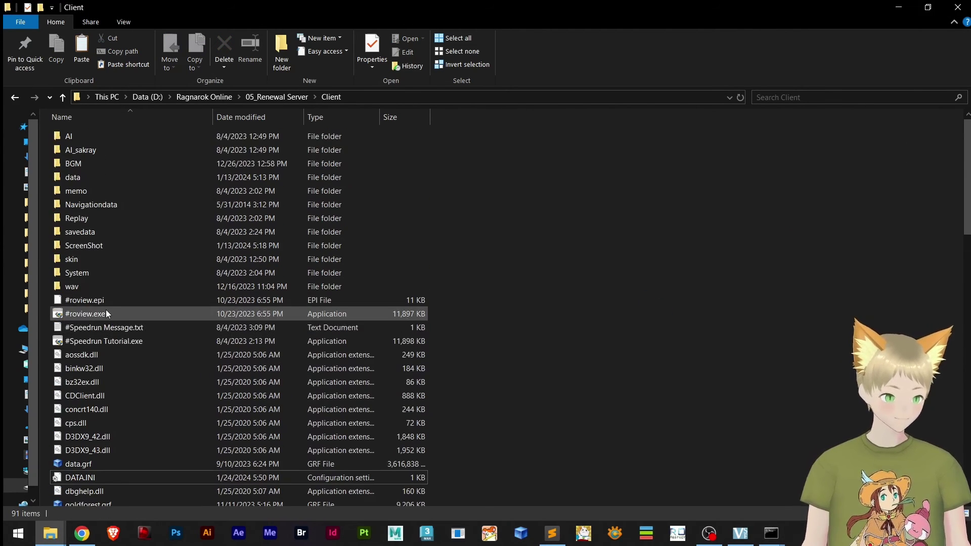
pyautogui.doubleClick(108, 345)
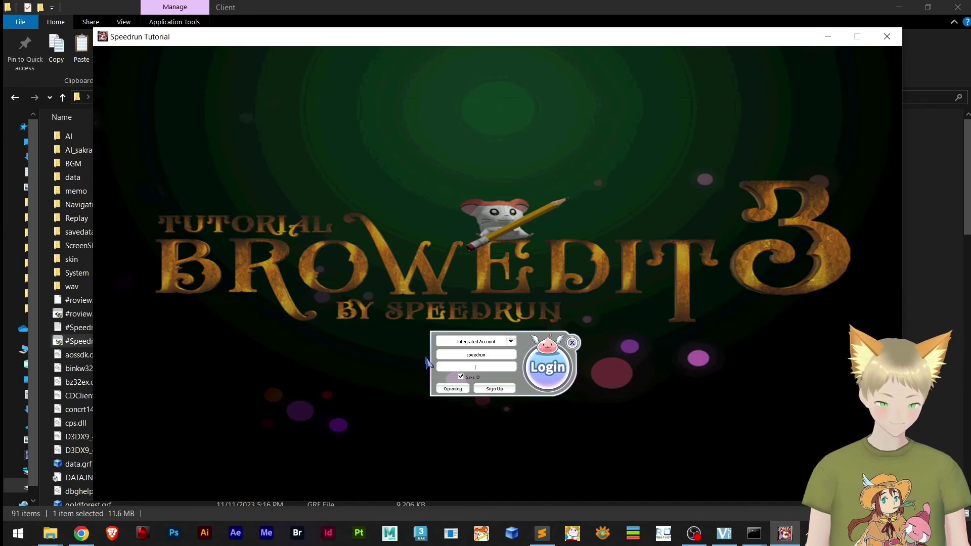
pyautogui.press('Return')
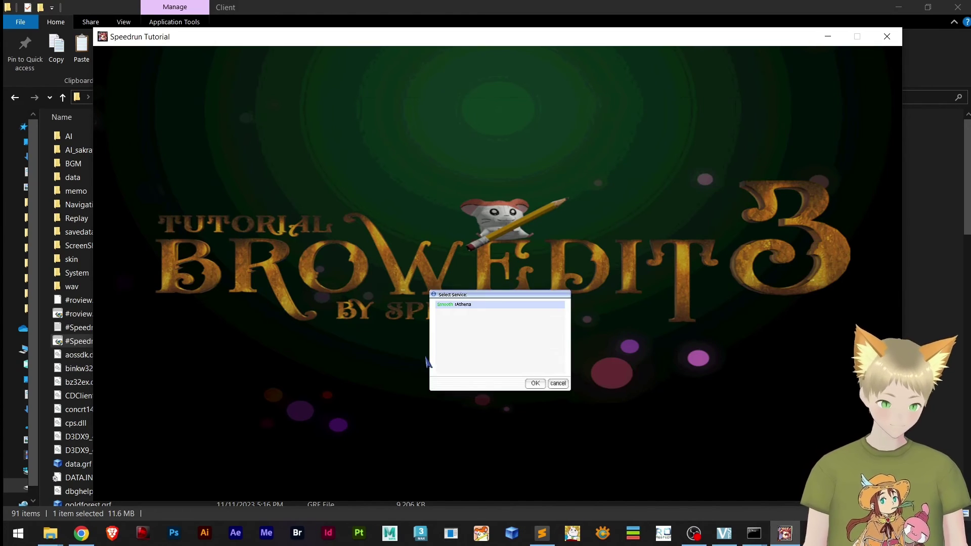
pyautogui.press('Return')
pyautogui.press('Return')
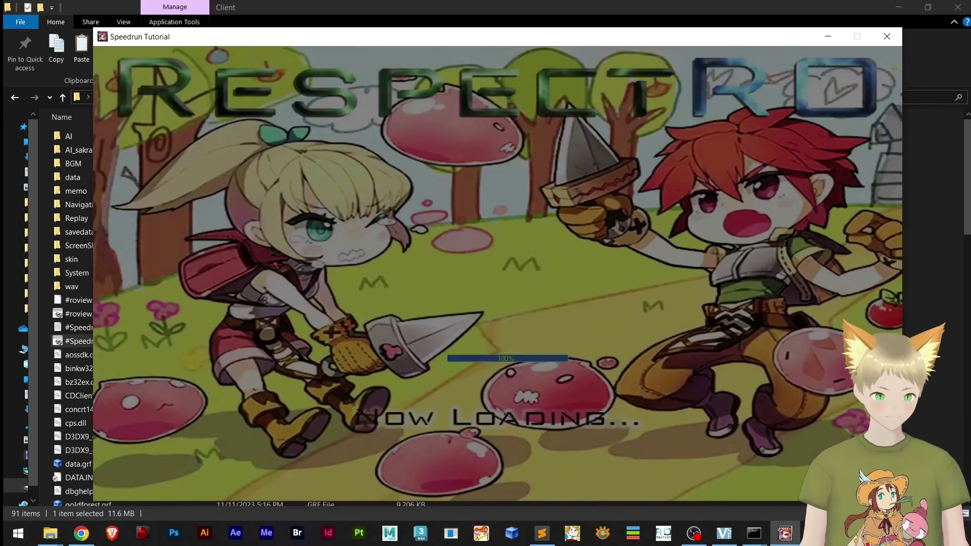
pyautogui.hotkey('alt', 'e')
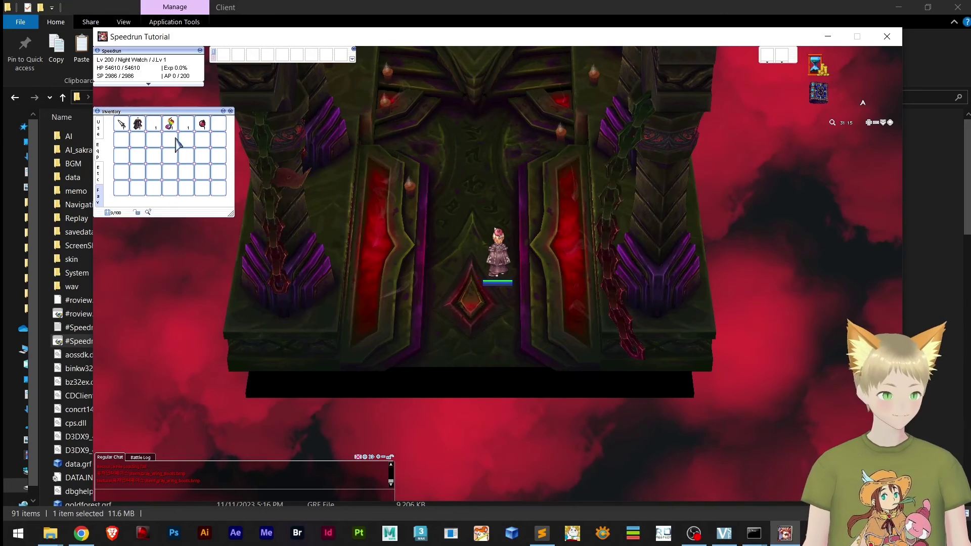
# - Equip the Abyss Dress and Prism Rangers Scarf and view the character's new outfit
pyautogui.rightClick(137, 127)
pyautogui.doubleClick(137, 127)
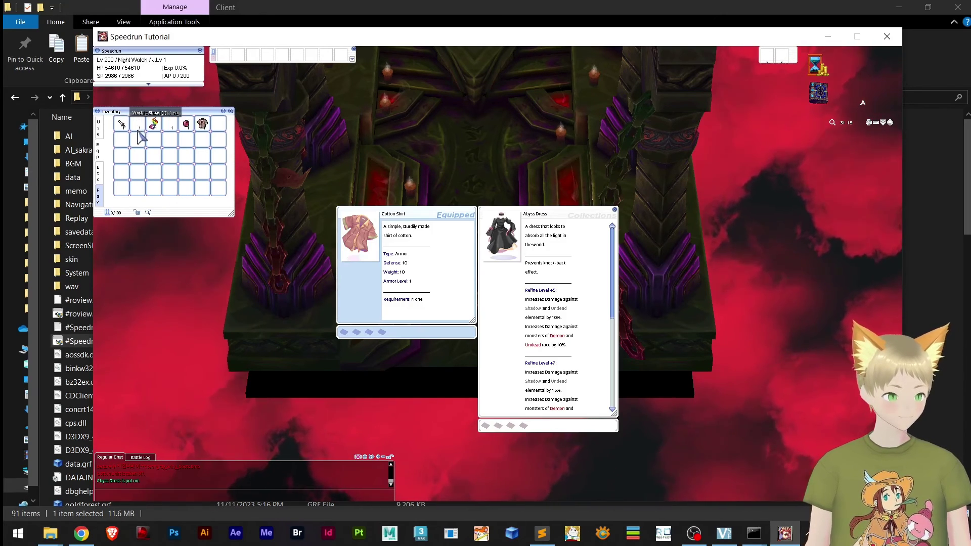
pyautogui.hotkey('alt', 'q')
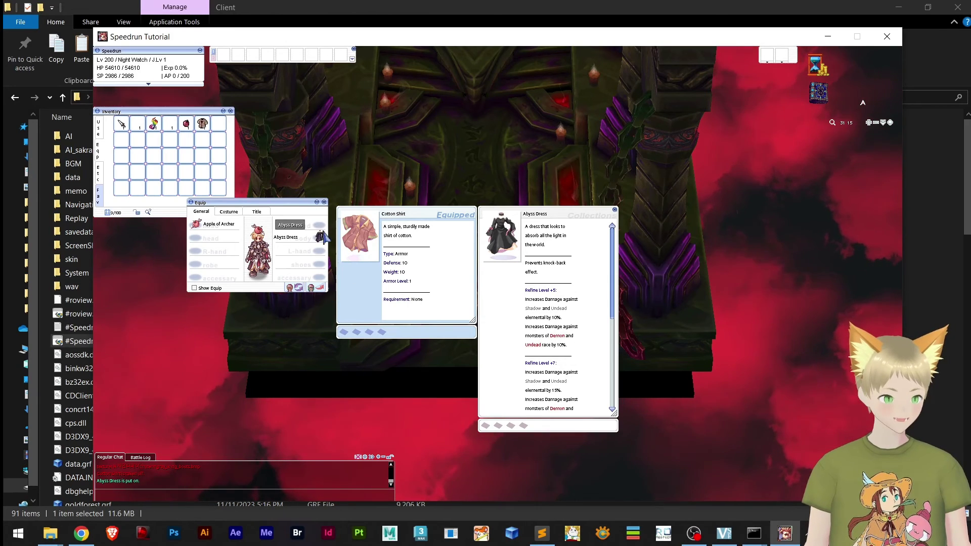
pyautogui.doubleClick(154, 126)
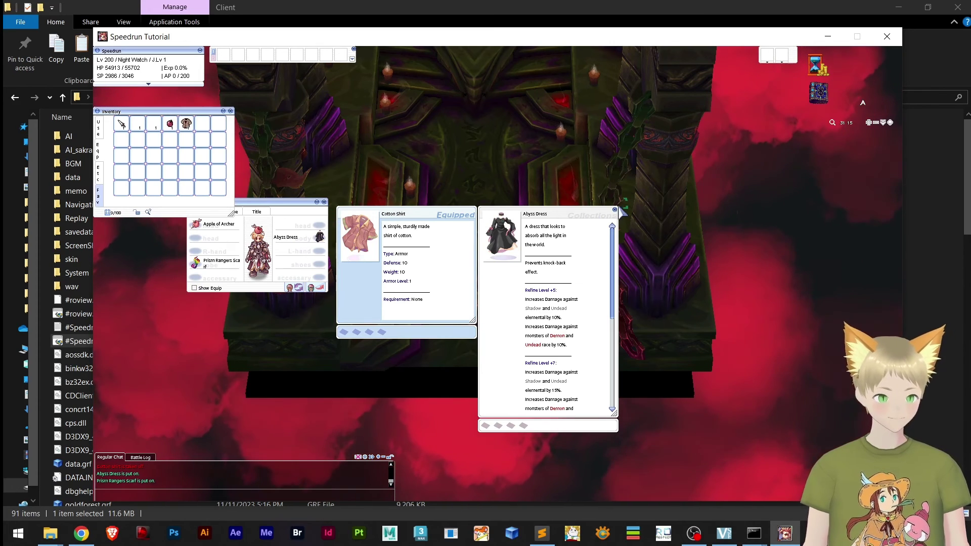
pyautogui.click(510, 292)
pyautogui.moveTo(510, 286); pyautogui.dragTo(446, 383)
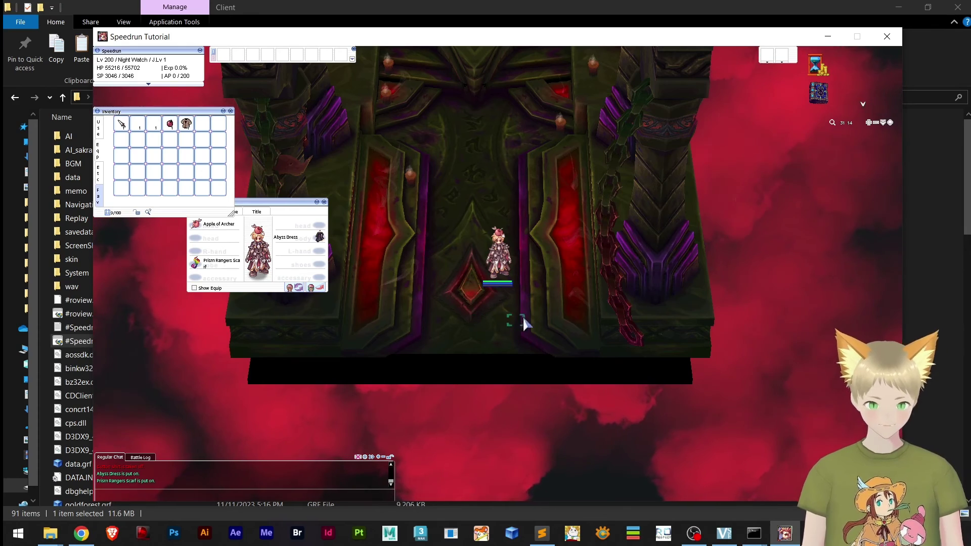
# - Close the game and move the old myitems.grf from the GRF folder to the desktop
pyautogui.click(887, 36)
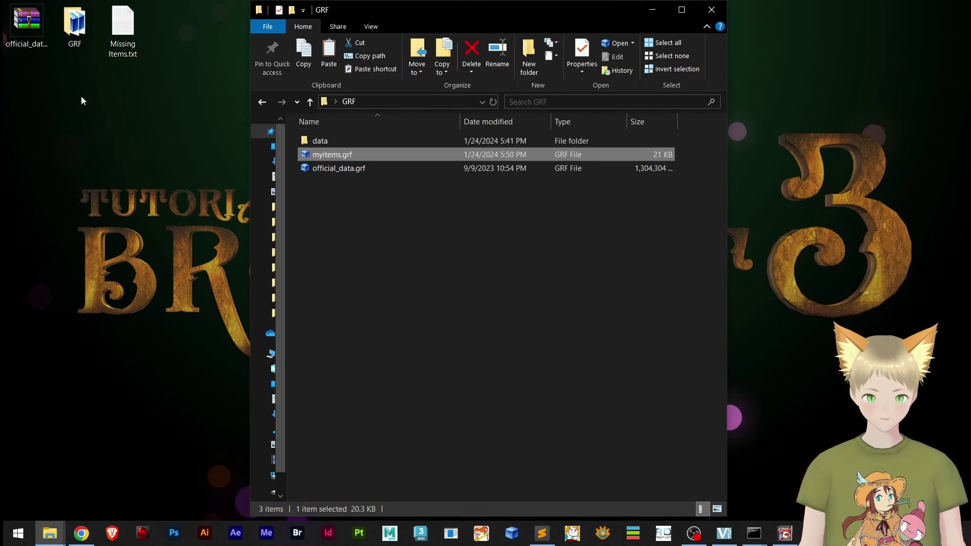
pyautogui.click(95, 114)
pyautogui.doubleClick(74, 23)
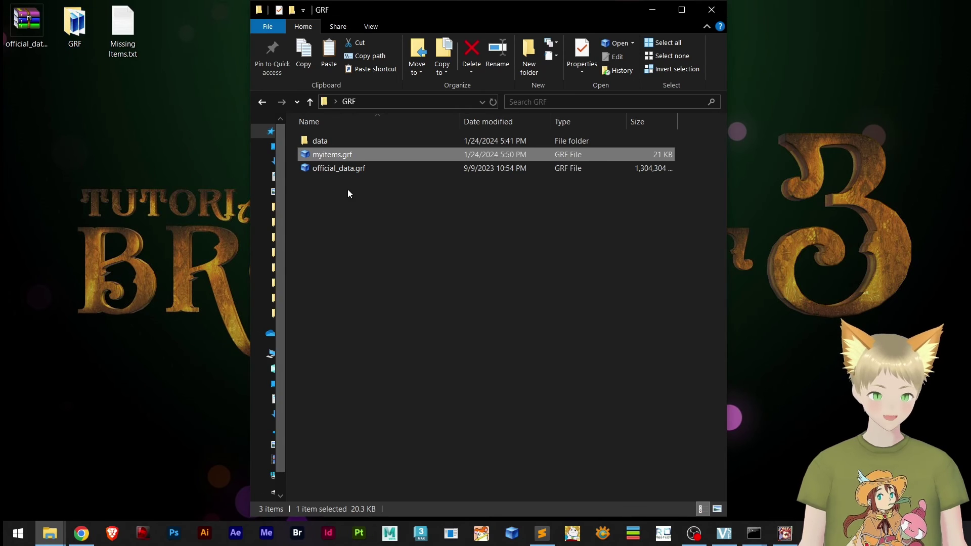
pyautogui.click(333, 171)
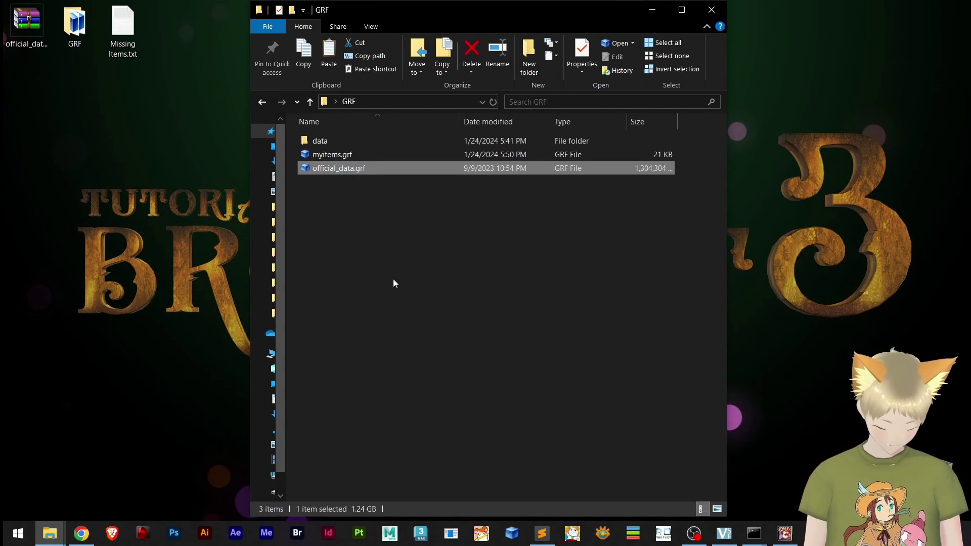
pyautogui.click(340, 153)
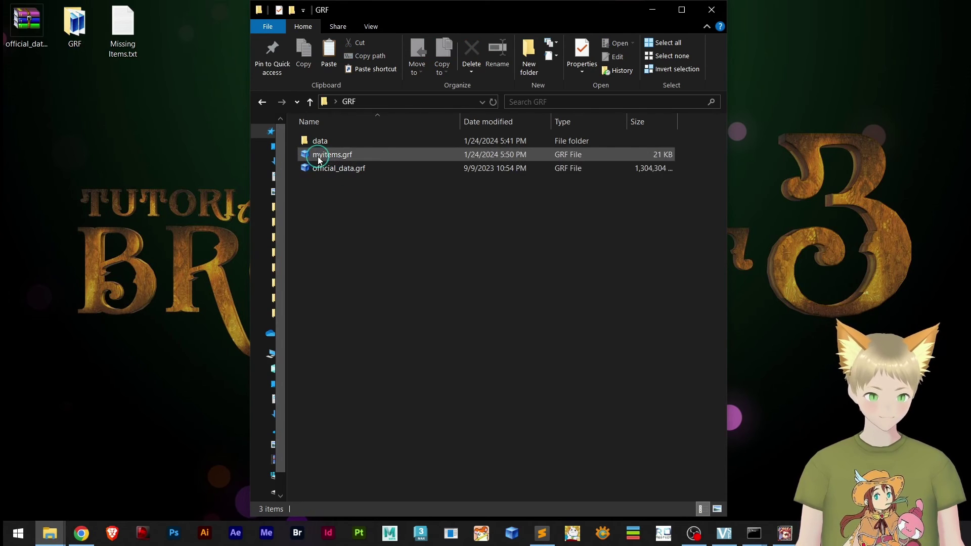
pyautogui.moveTo(222, 182); pyautogui.dragTo(221, 180)
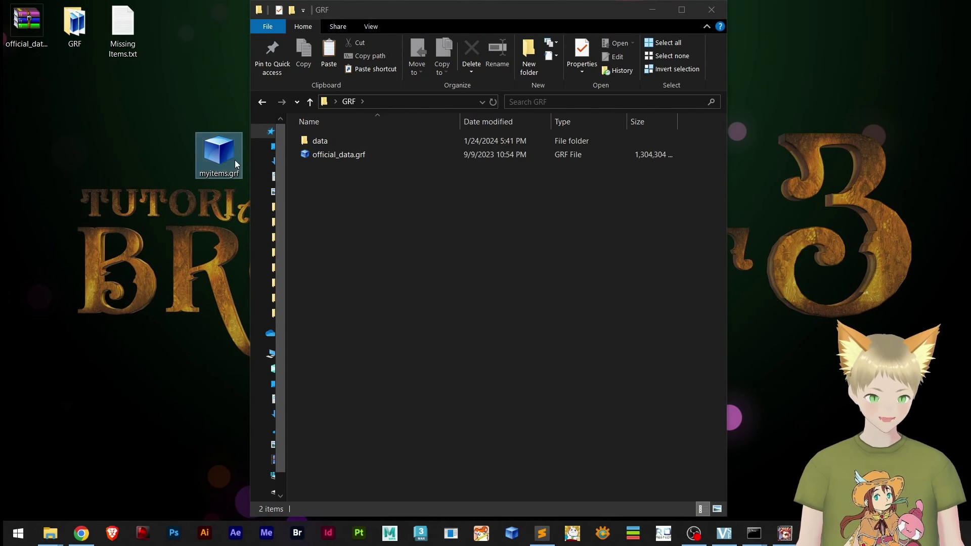
# - Rename official_data.grf to myitems.grf
pyautogui.click(326, 156)
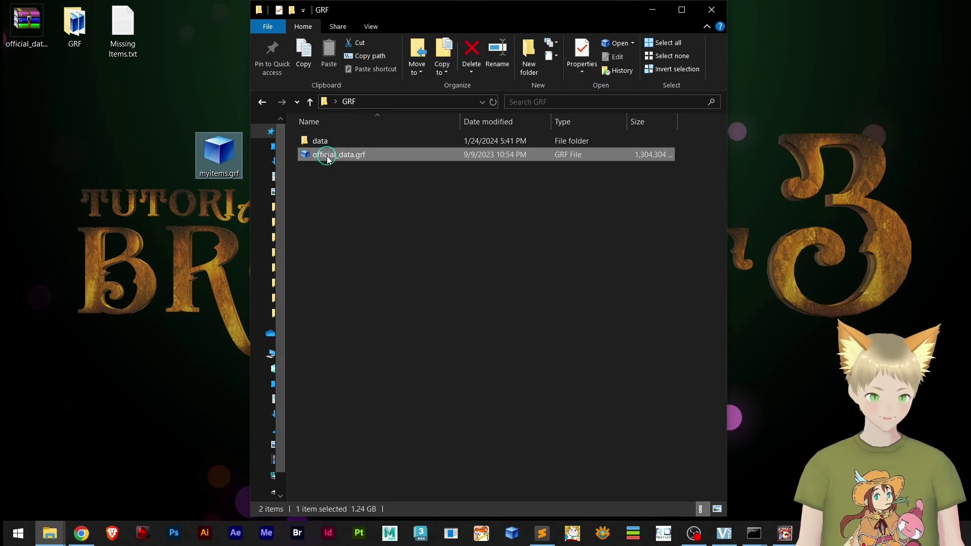
pyautogui.press('F2')
pyautogui.write('myitems')
pyautogui.press('Return')
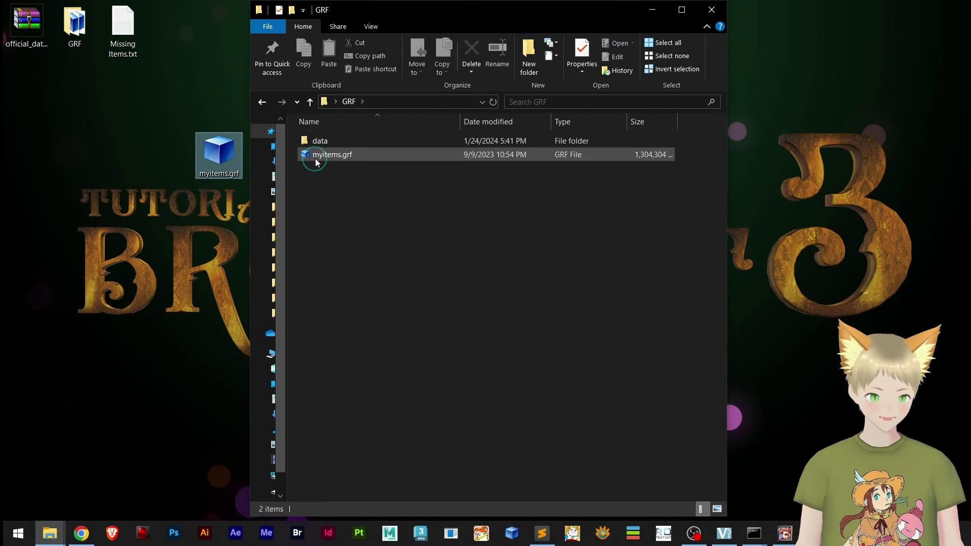
pyautogui.hotkey('alt', 'Tab')
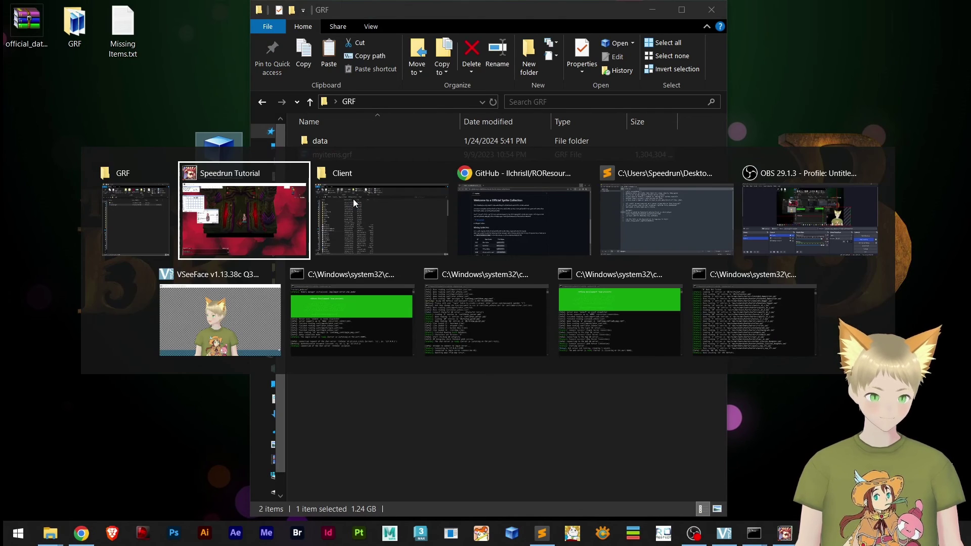
pyautogui.click(360, 224)
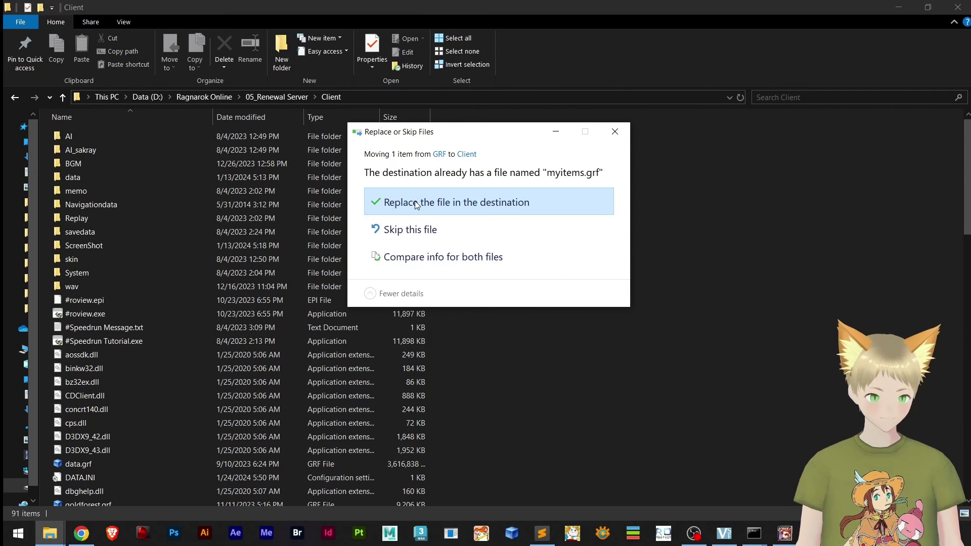
# - Replace the Client folder's myitems.grf with the 1.24 GB one, closing the game to retry
pyautogui.click(417, 204)
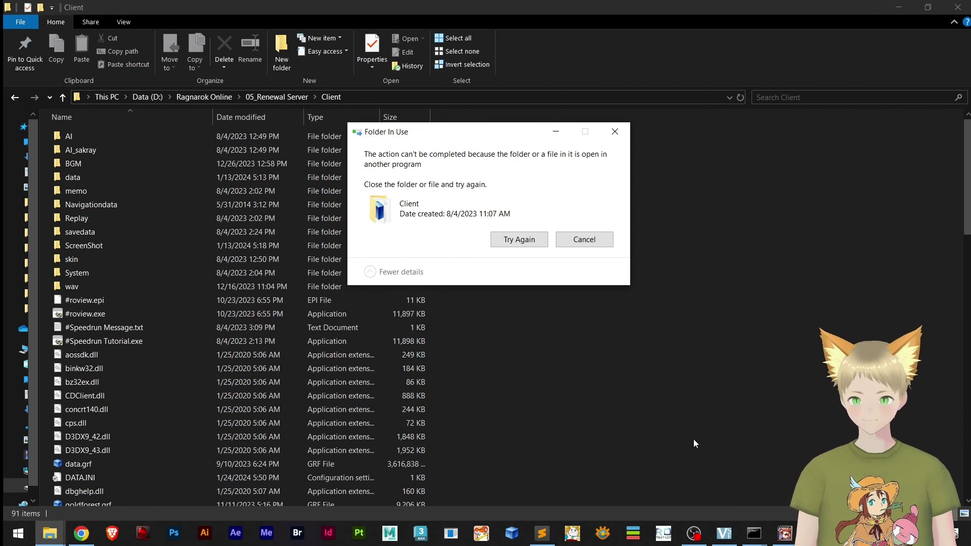
pyautogui.hotkey('alt', 'Tab')
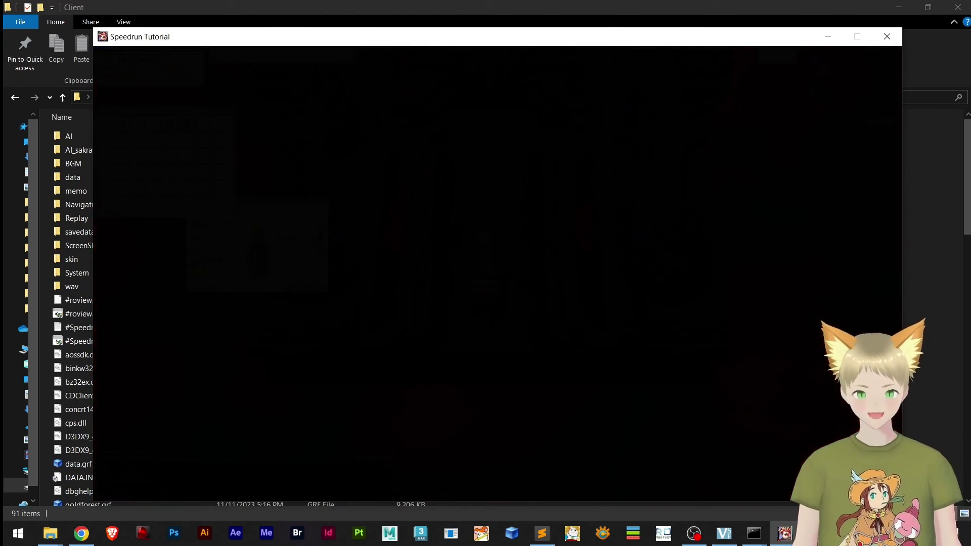
pyautogui.hotkey('alt', 'F4')
pyautogui.click(516, 241)
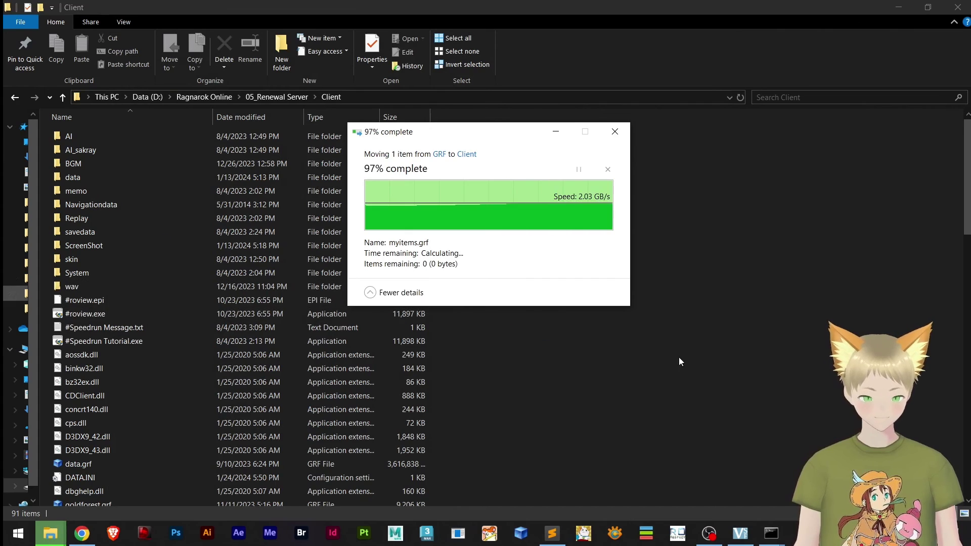
pyautogui.scroll(15, 190, 311)
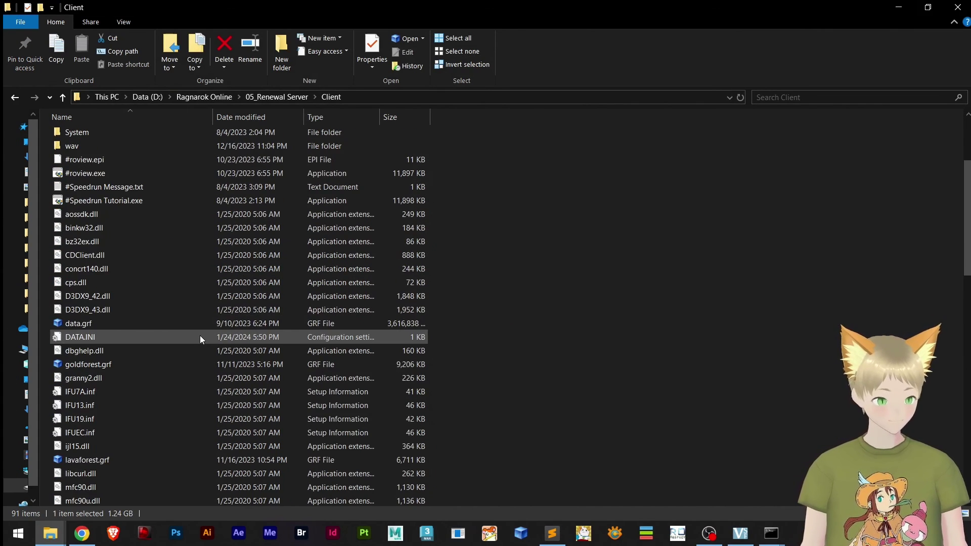
pyautogui.scroll(3, 202, 339)
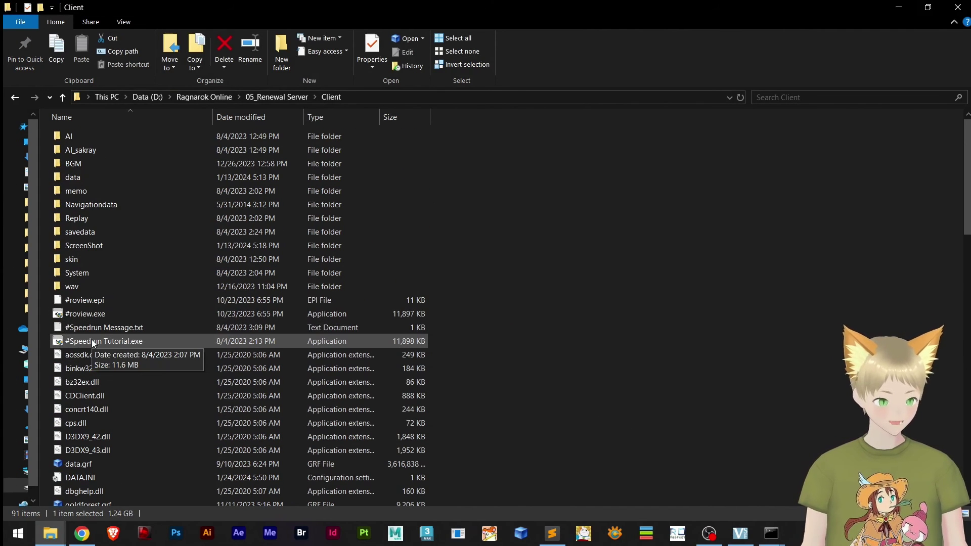
# - Launch #Speedrun Tutorial.exe from the Client folder and log in
pyautogui.doubleClick(94, 343)
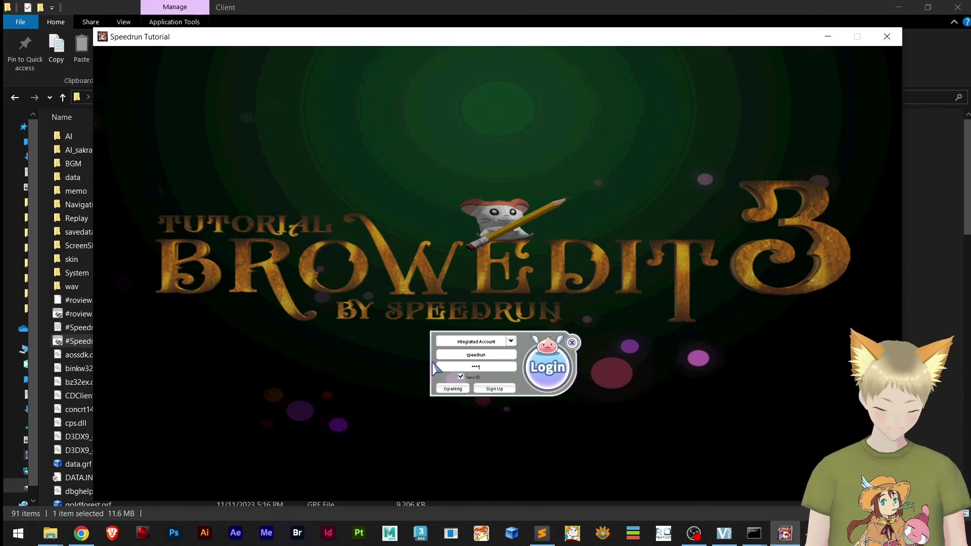
pyautogui.press('Return')
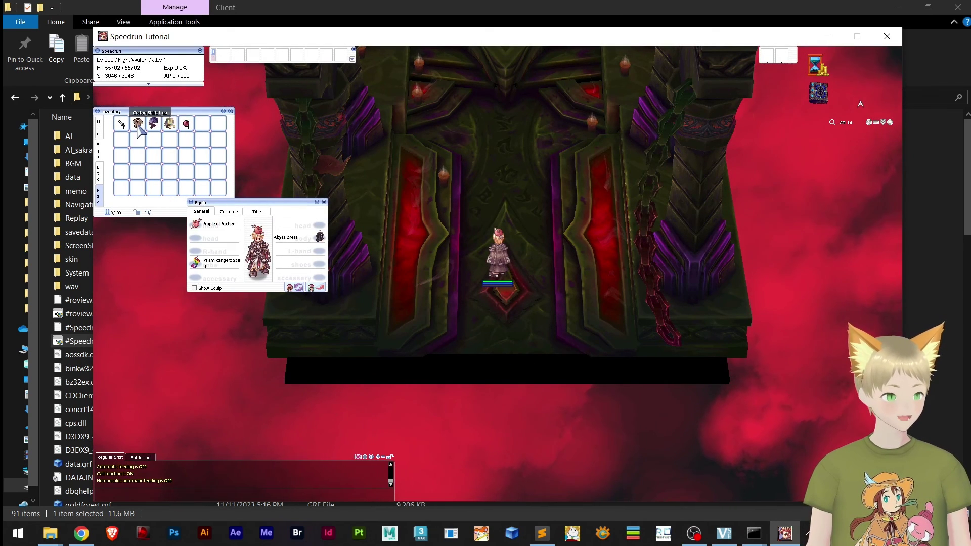
# - Compare Yoichi's Shawl's description against the equipped scarf, then walk the character across the map
pyautogui.hotkey('alt', 'q')
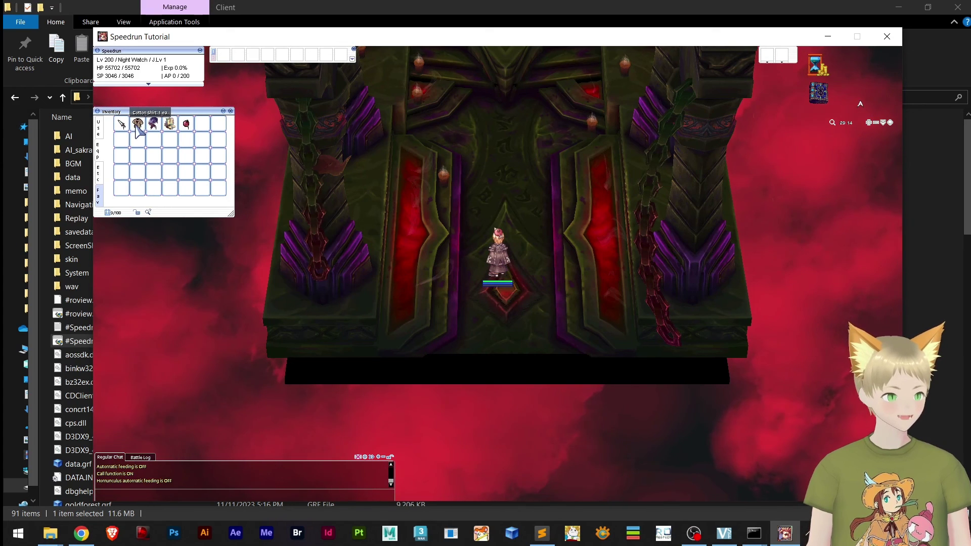
pyautogui.rightClick(153, 125)
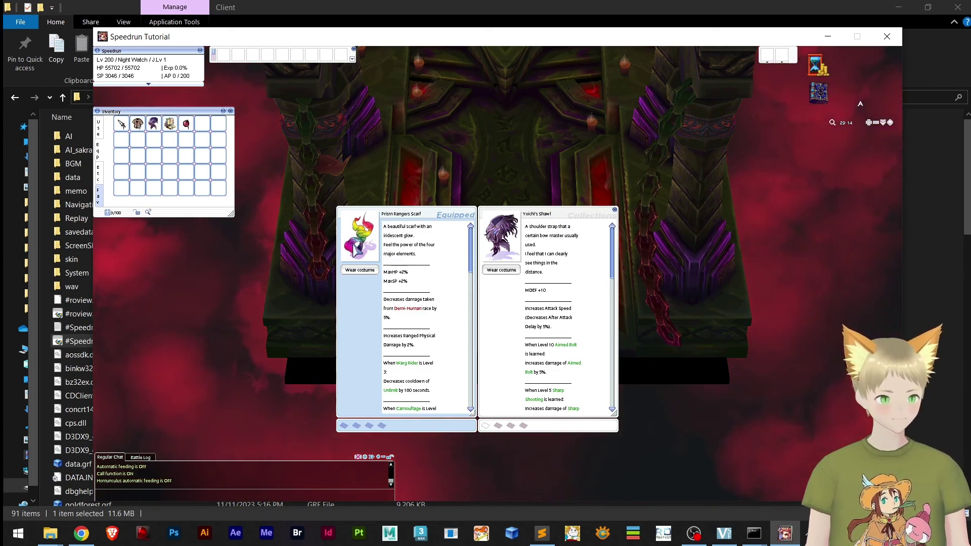
pyautogui.press('Escape')
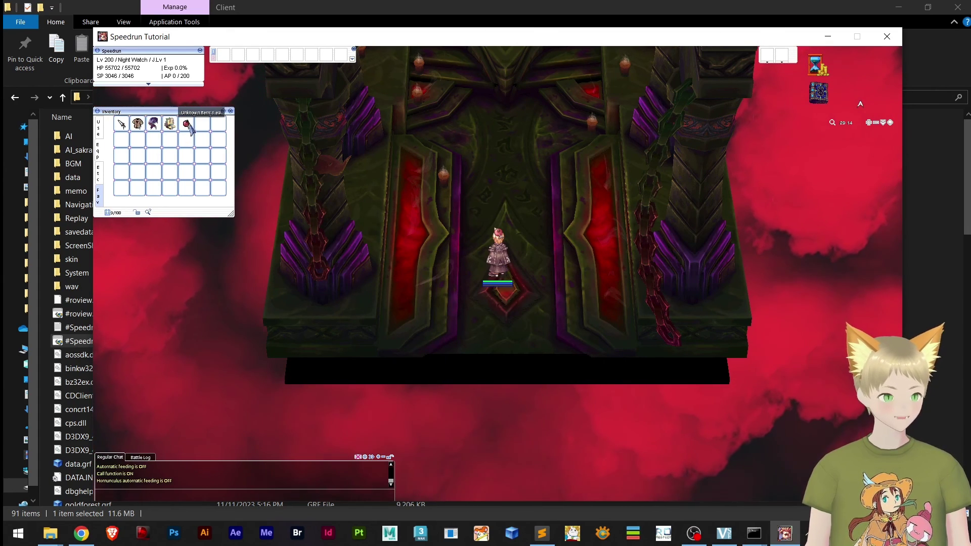
pyautogui.click(521, 160)
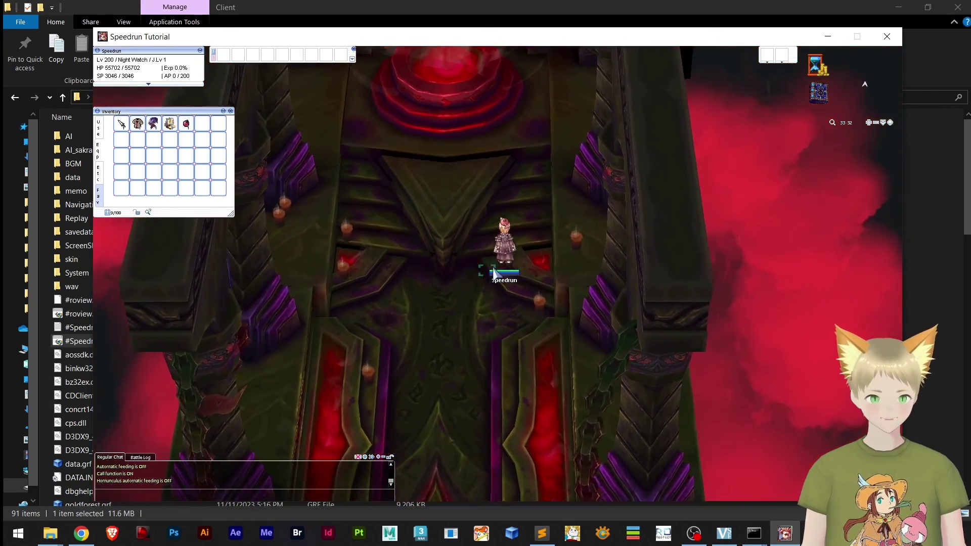
pyautogui.click(457, 210)
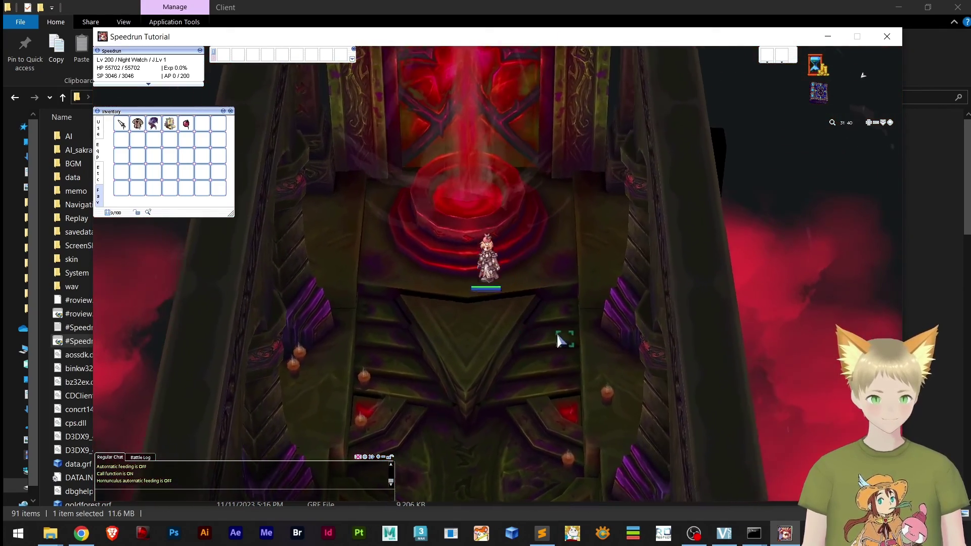
# - Equip and unequip the Unknown Item to test its sprite, then view its details
pyautogui.doubleClick(190, 126)
pyautogui.hotkey('alt', 'q')
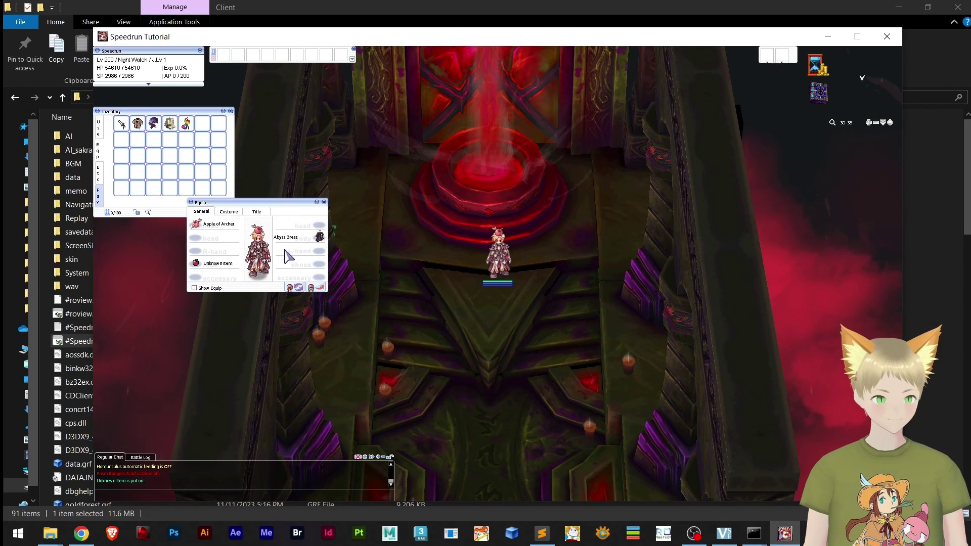
pyautogui.doubleClick(199, 264)
pyautogui.hotkey('alt', 'q')
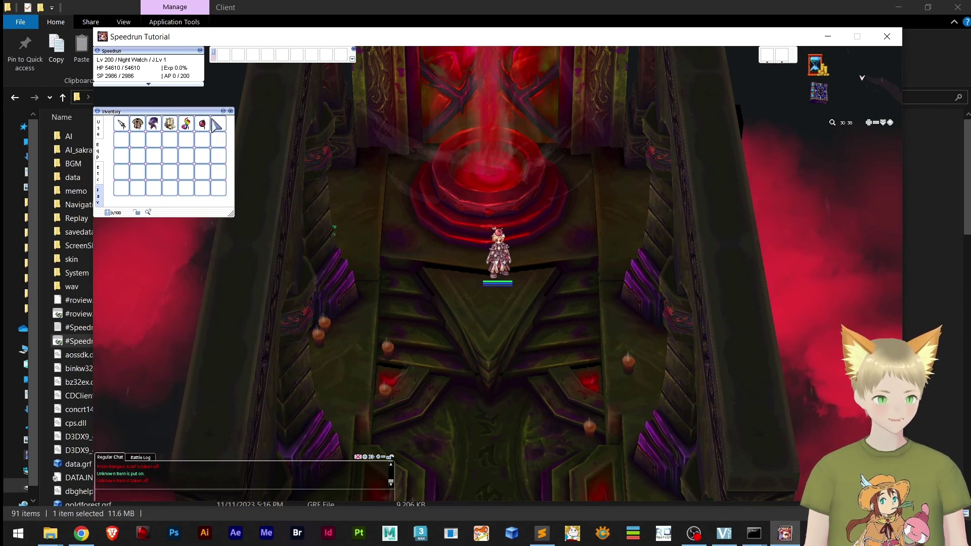
pyautogui.rightClick(203, 127)
pyautogui.click(483, 213)
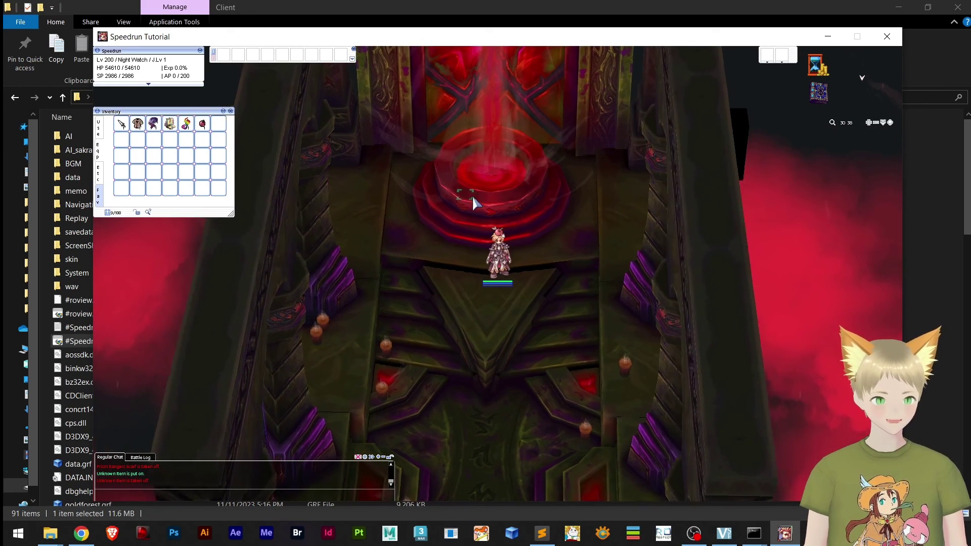
# - Drop the Unknown Item, wear the Gray Wing Boots and Yoichi's Shawl, and walk down the bridge
pyautogui.moveTo(202, 124); pyautogui.dragTo(268, 162)
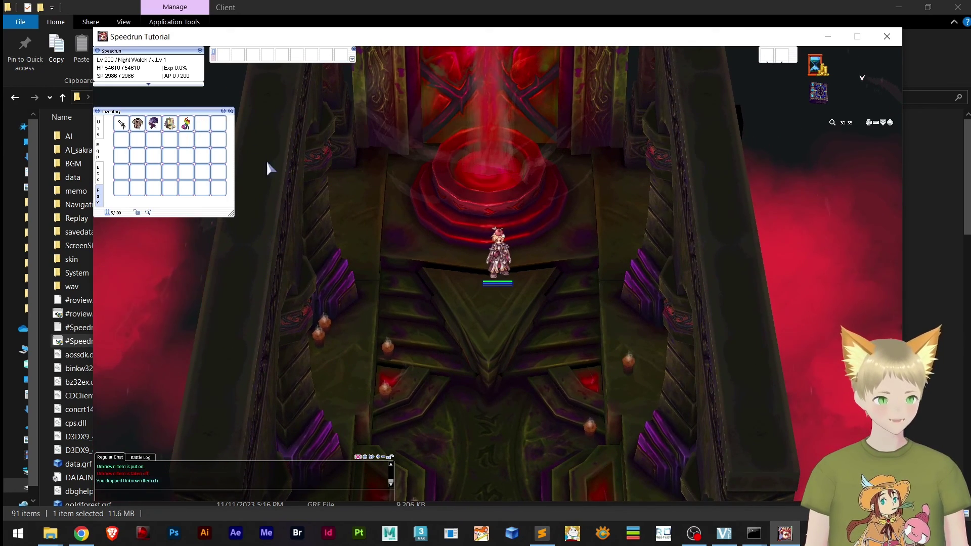
pyautogui.hotkey('alt', 'q')
pyautogui.doubleClick(170, 124)
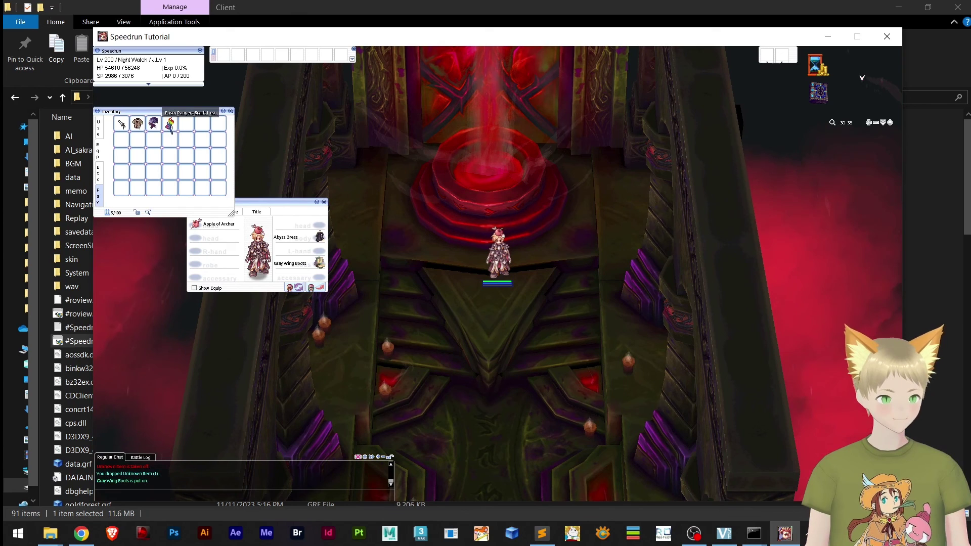
pyautogui.doubleClick(155, 124)
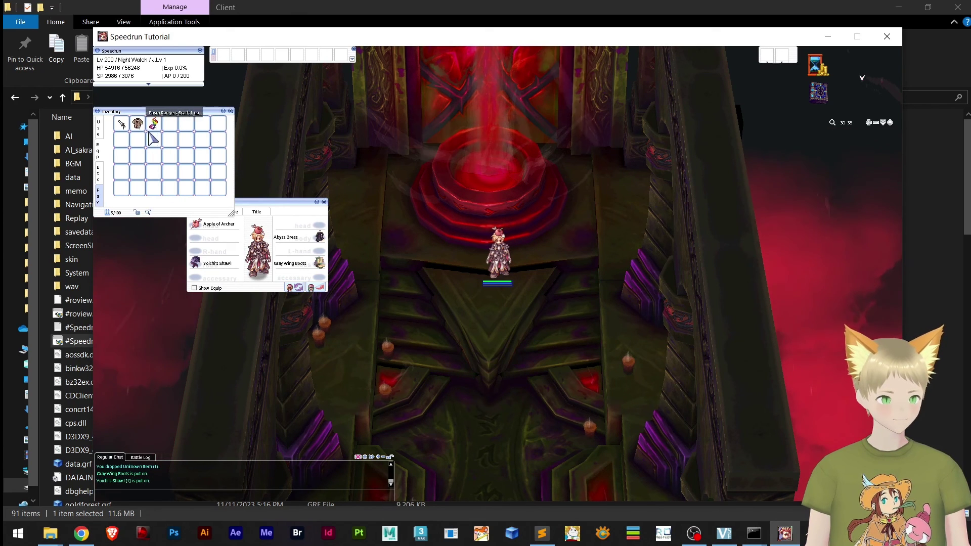
pyautogui.hotkey('alt', 'q')
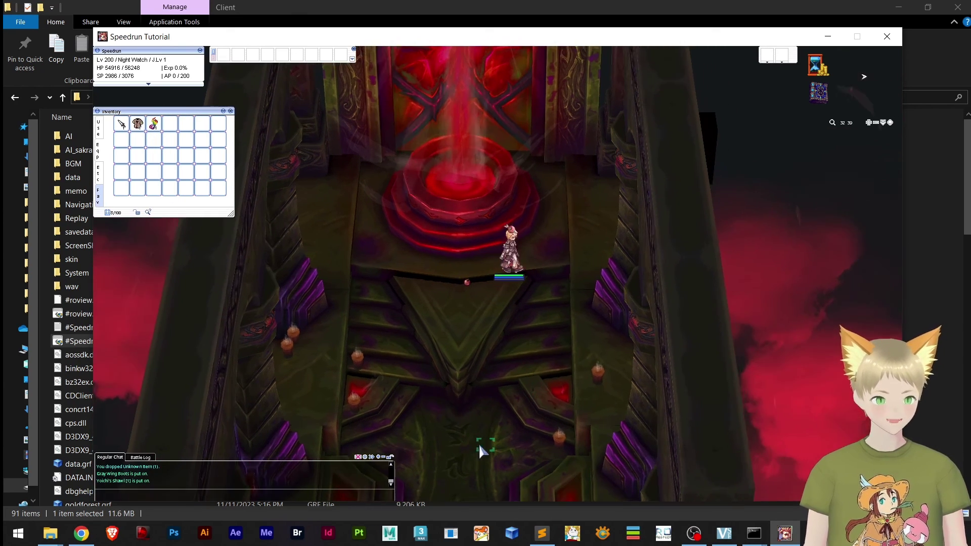
pyautogui.click(478, 442)
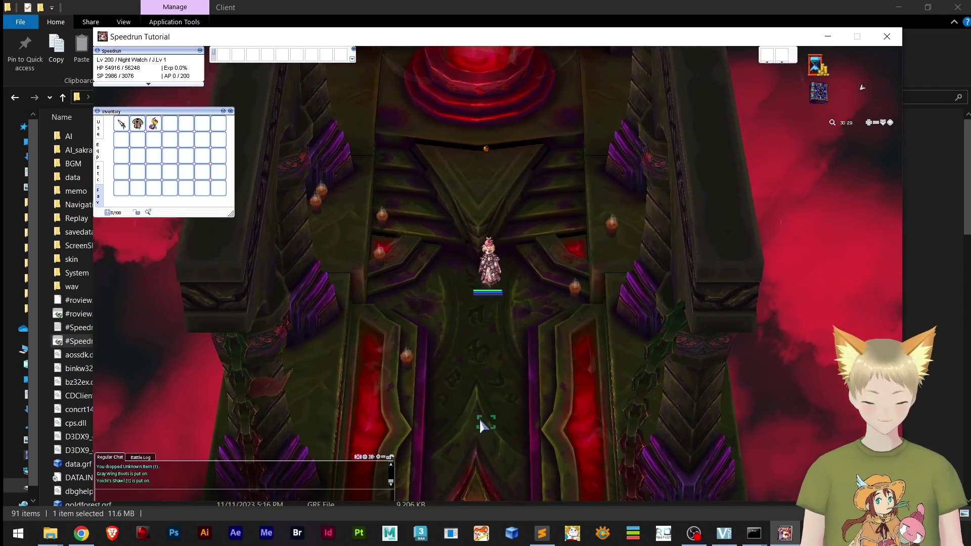